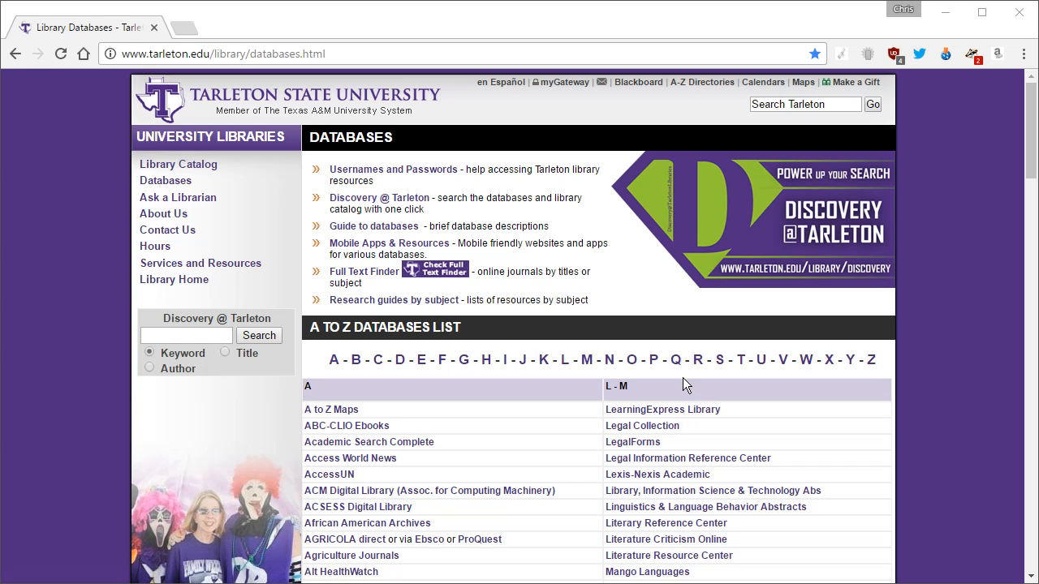
Step: Scroll the A to Z Databases list down to Academic Search Complete
scroll(74, 386, down, 1)
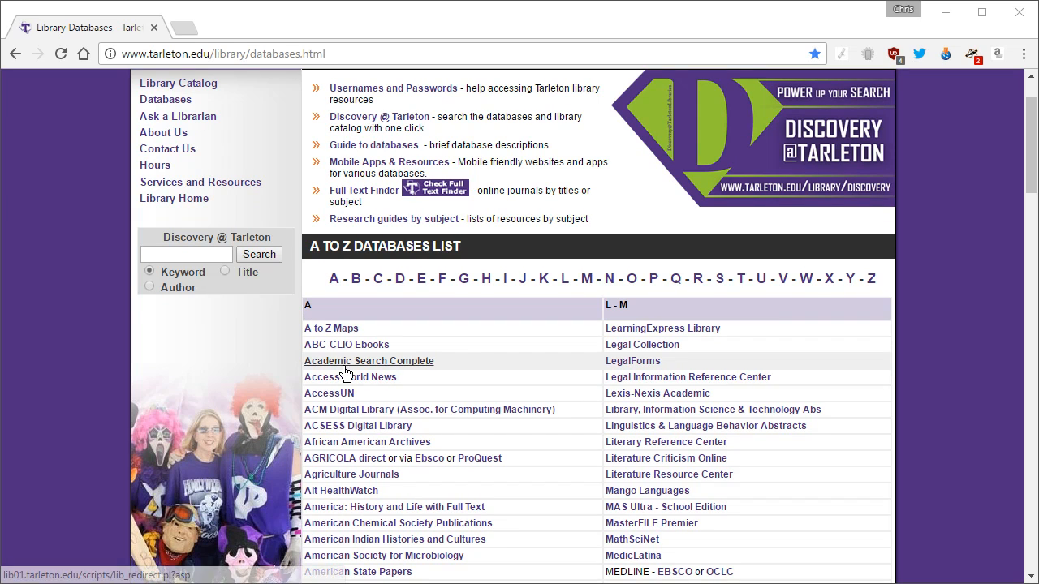
click(450, 361)
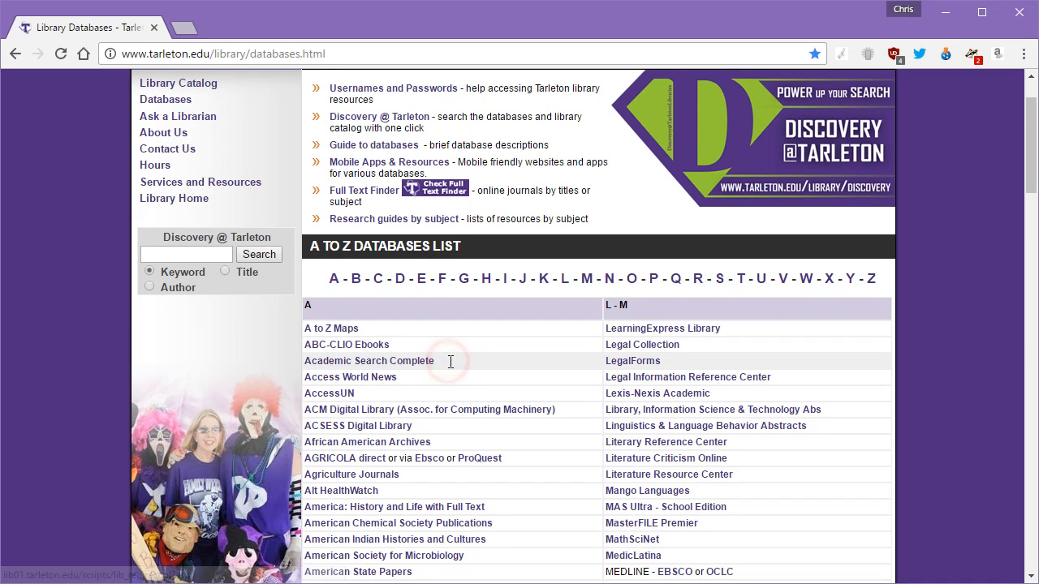
Step: Open Academic Search Complete and log in to TCAS with the NTNET ID and account password
click(422, 362)
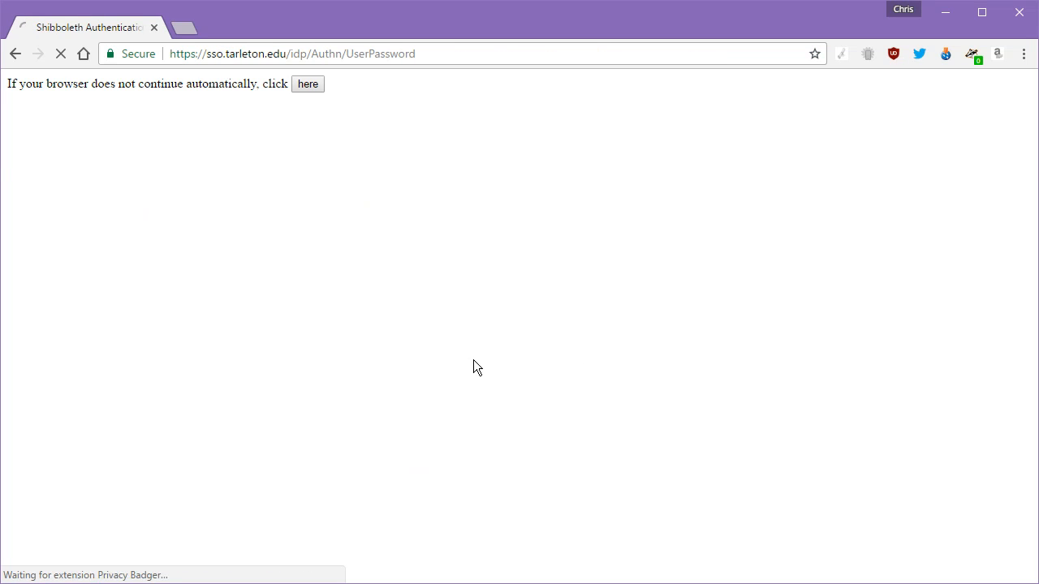
click(150, 268)
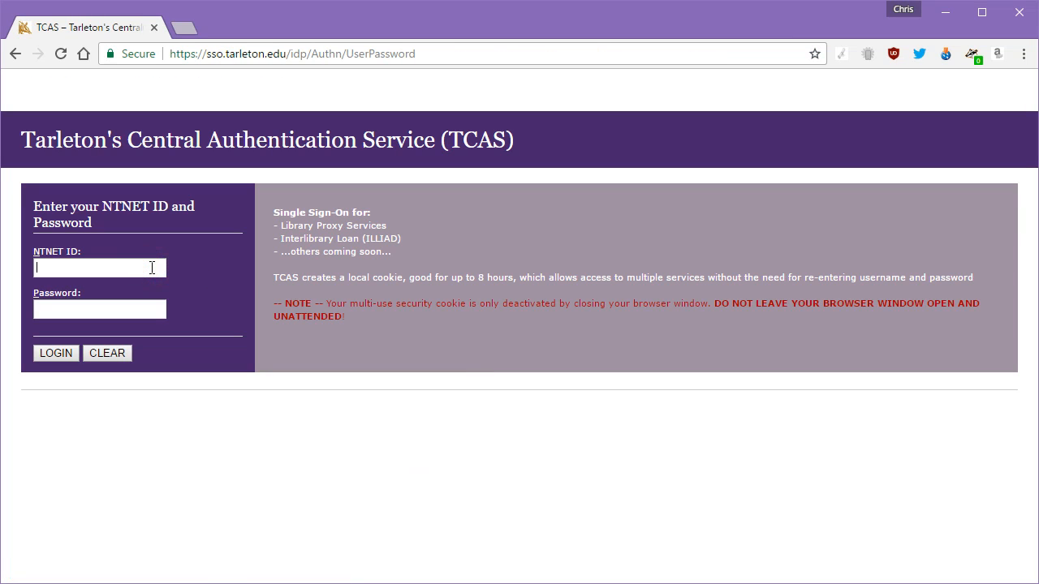
key(Tab)
text(••••••••••••)
click(56, 353)
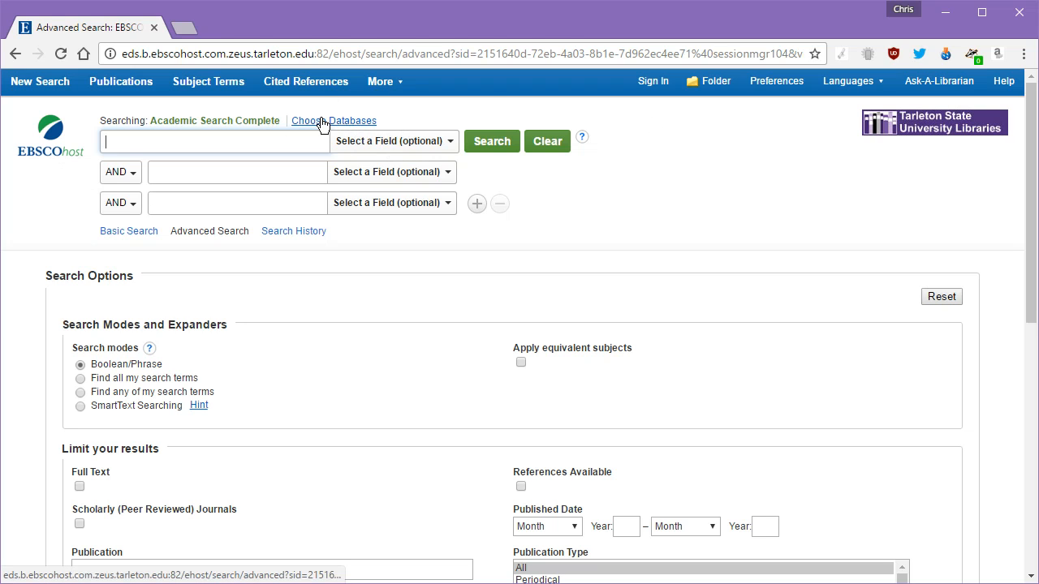
Step: Open Choose Databases and browse the database list, reading the info descriptions
click(322, 122)
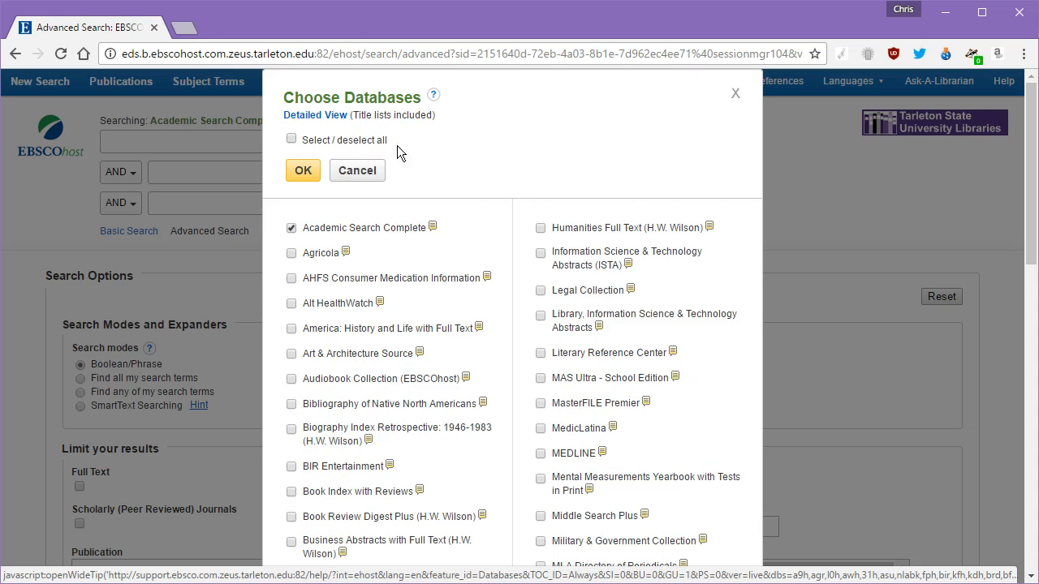
scroll(593, 252, down, 15)
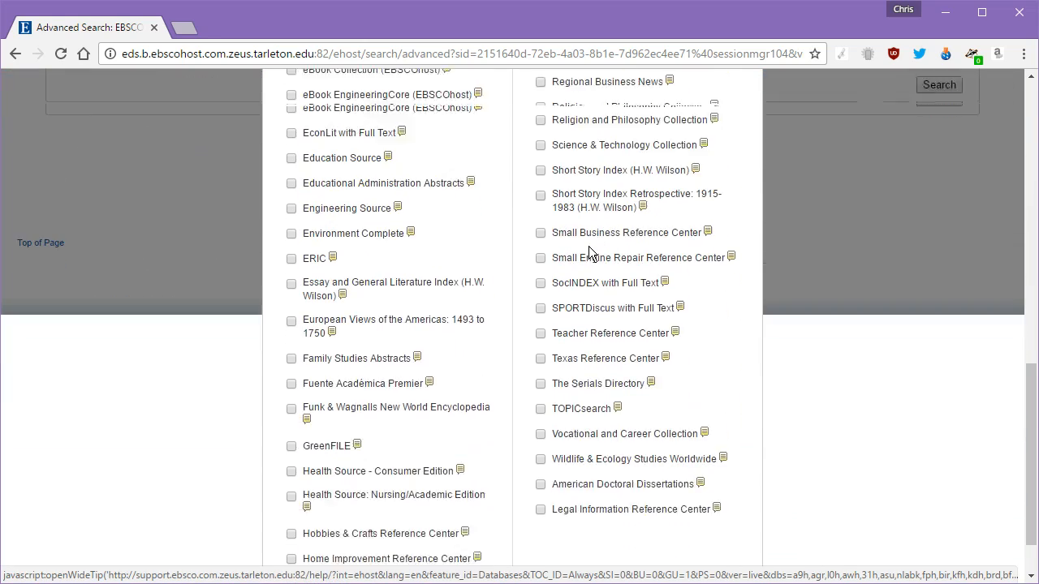
scroll(591, 252, up, 12)
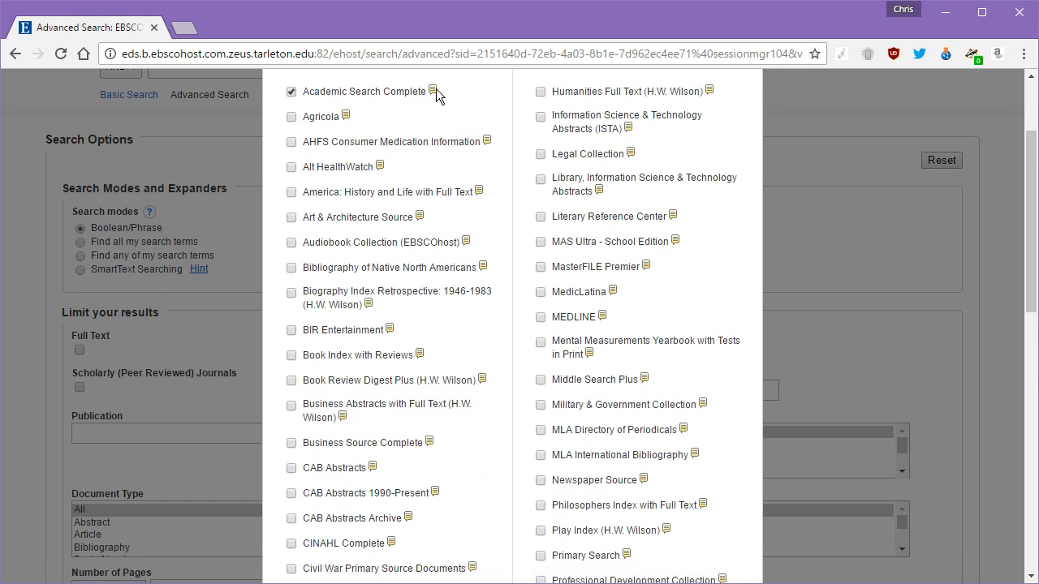
mouse_move(432, 91)
mouse_move(379, 168)
scroll(373, 296, down, 4)
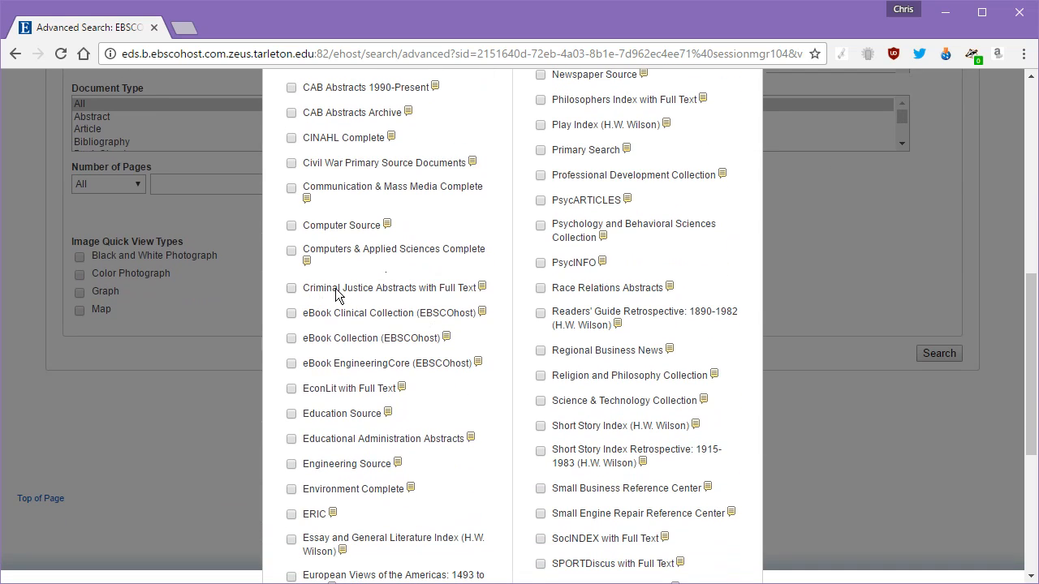
Step: Tick Criminal Justice Abstracts with Full Text and view its description
click(452, 290)
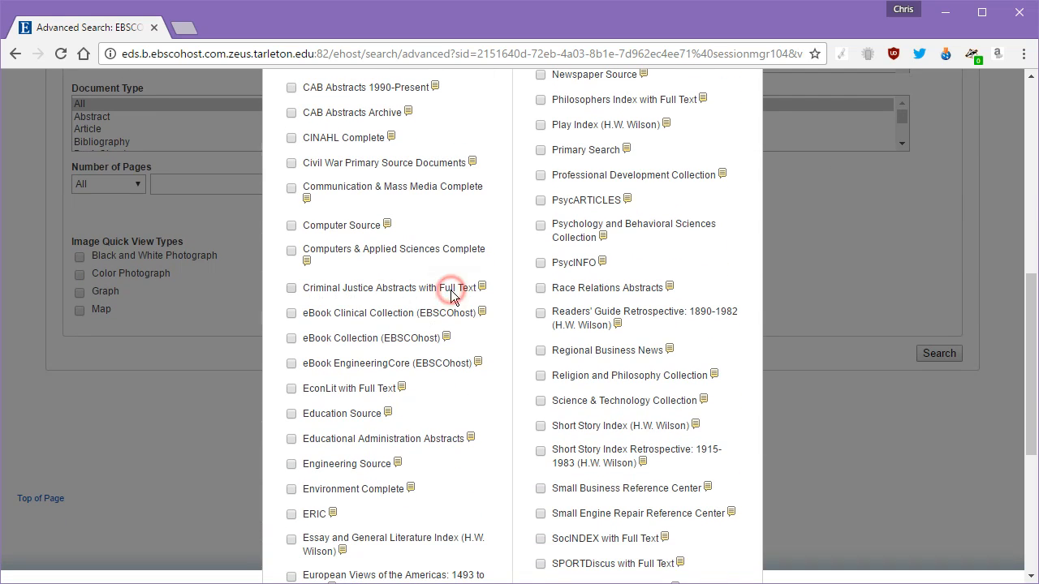
click(483, 289)
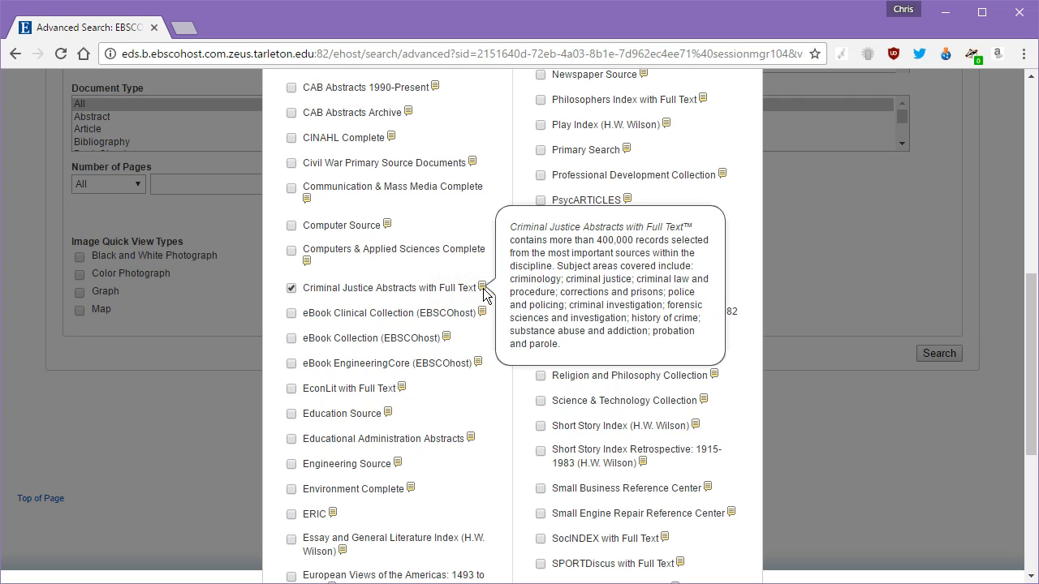
click(483, 289)
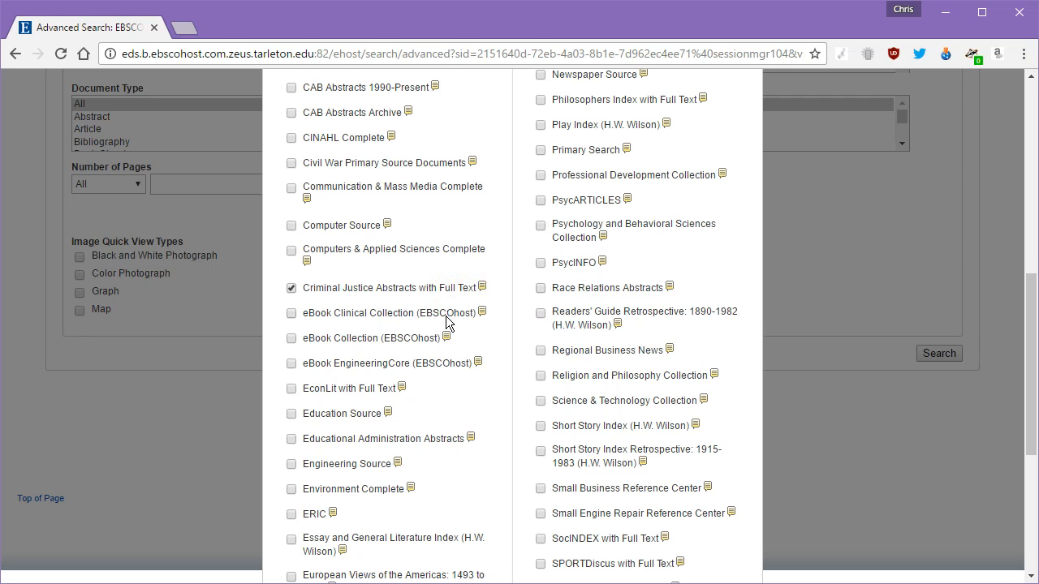
Step: Find PsycINFO in the database list and tick it
scroll(446, 318, down, 1)
scroll(446, 325, down, 3)
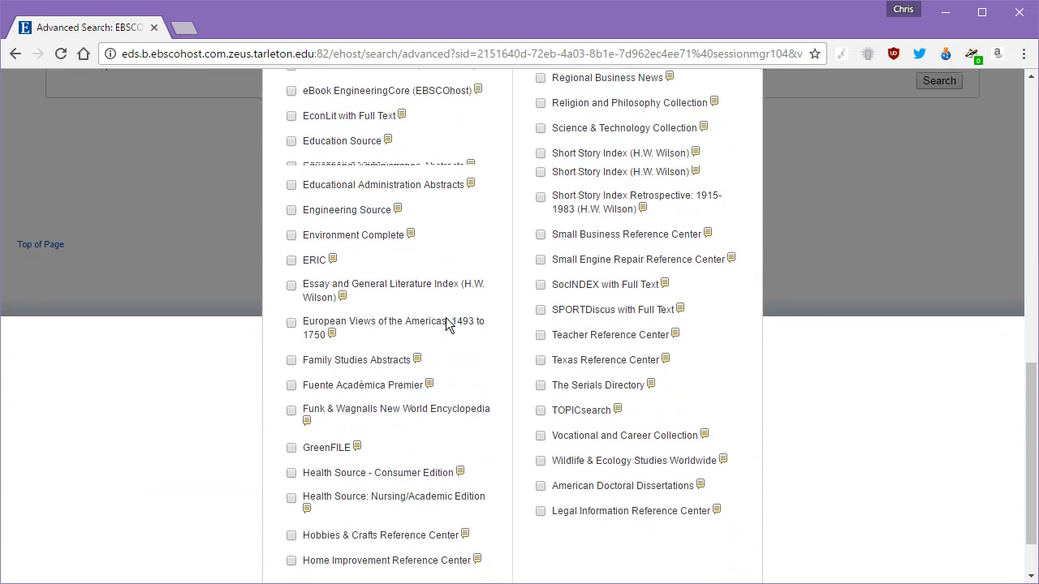
scroll(553, 350, up, 2)
scroll(619, 361, up, 2)
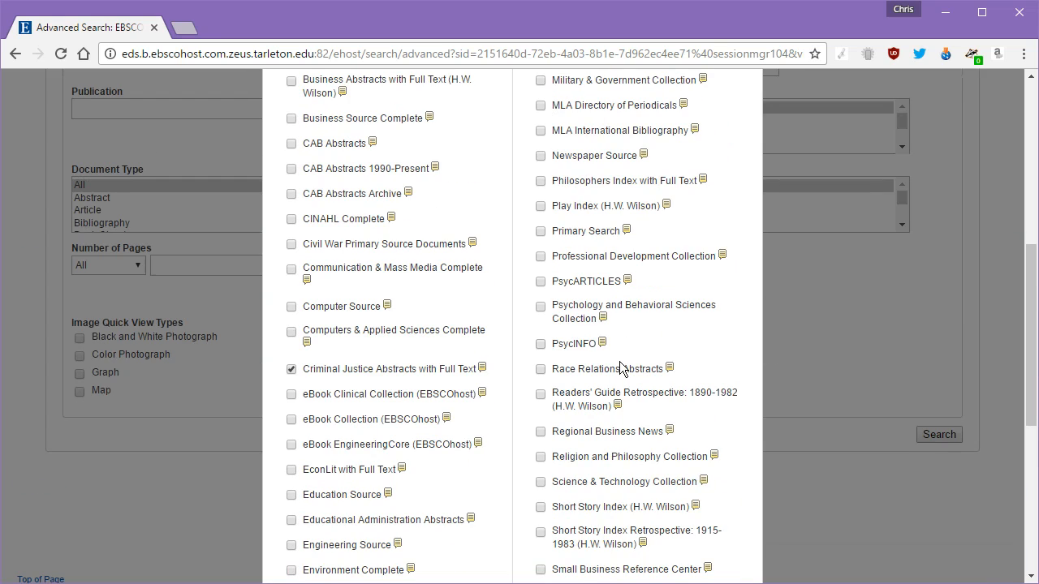
scroll(619, 362, up, 6)
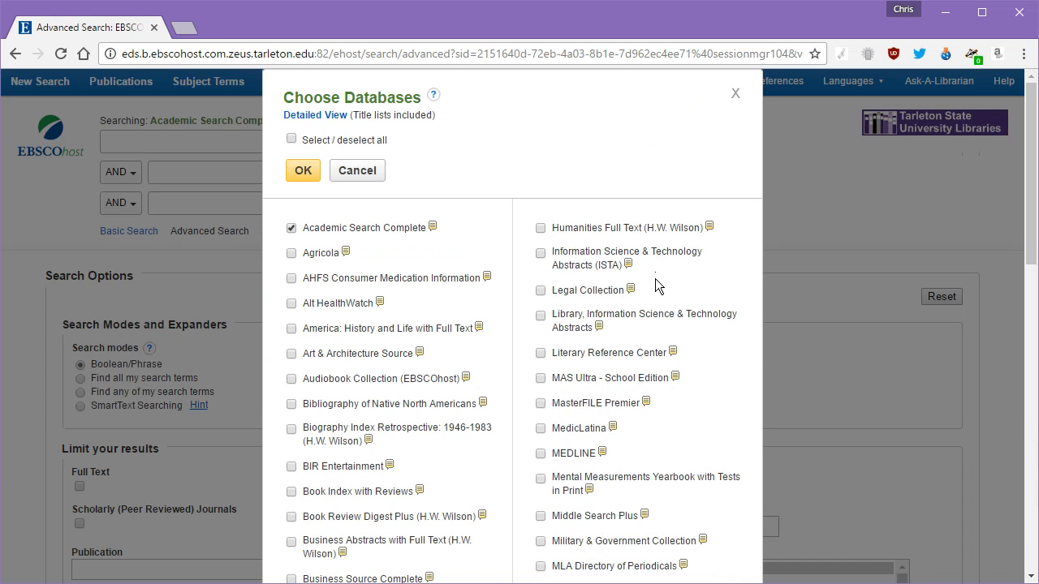
scroll(654, 341, down, 3)
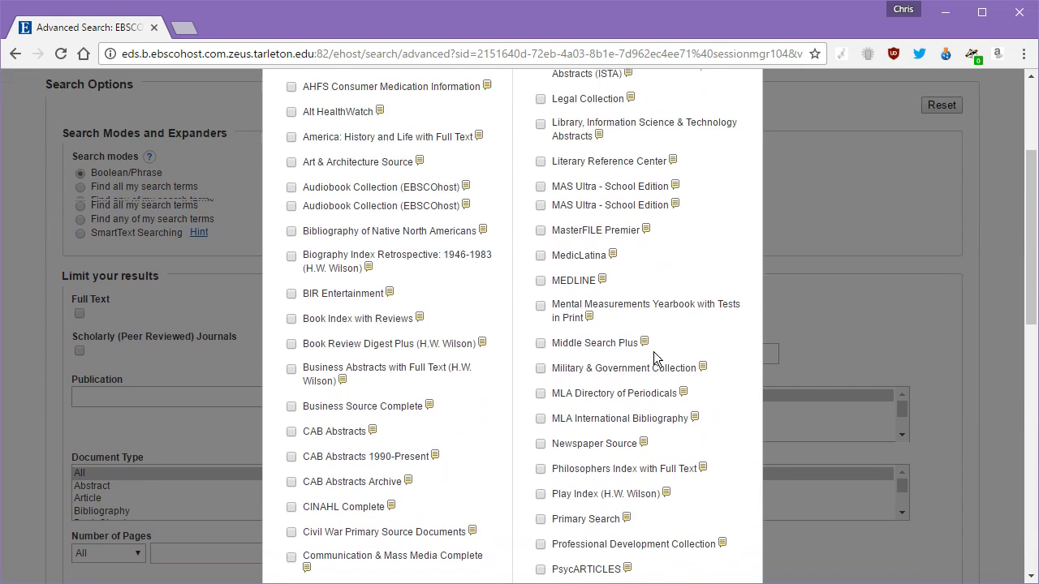
scroll(655, 357, down, 2)
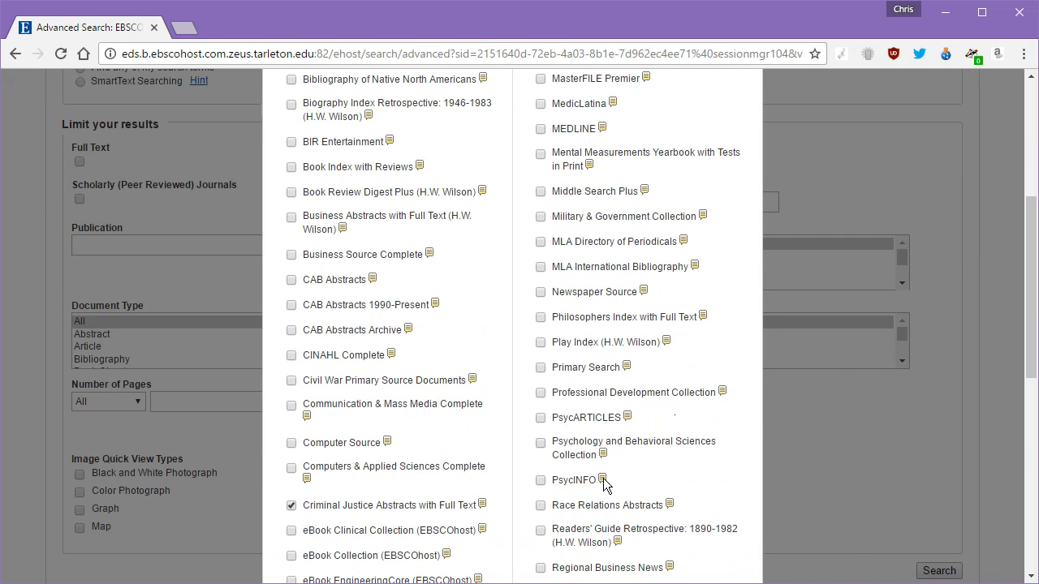
click(542, 481)
scroll(621, 334, down, 2)
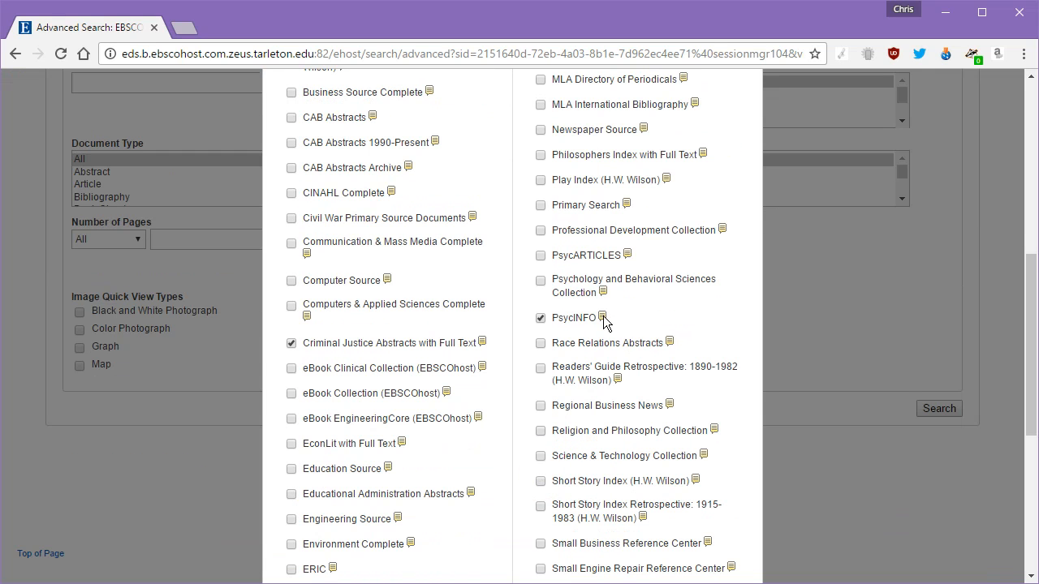
mouse_move(604, 319)
Step: Tick Science & Technology Collection and SocINDEX with Full Text
click(540, 457)
scroll(453, 442, down, 1)
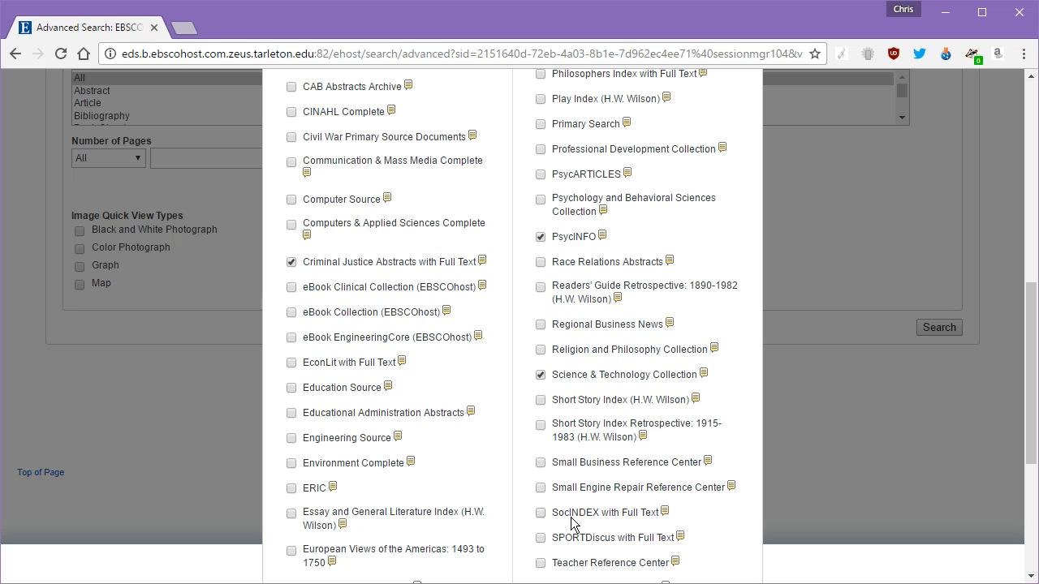
mouse_move(667, 517)
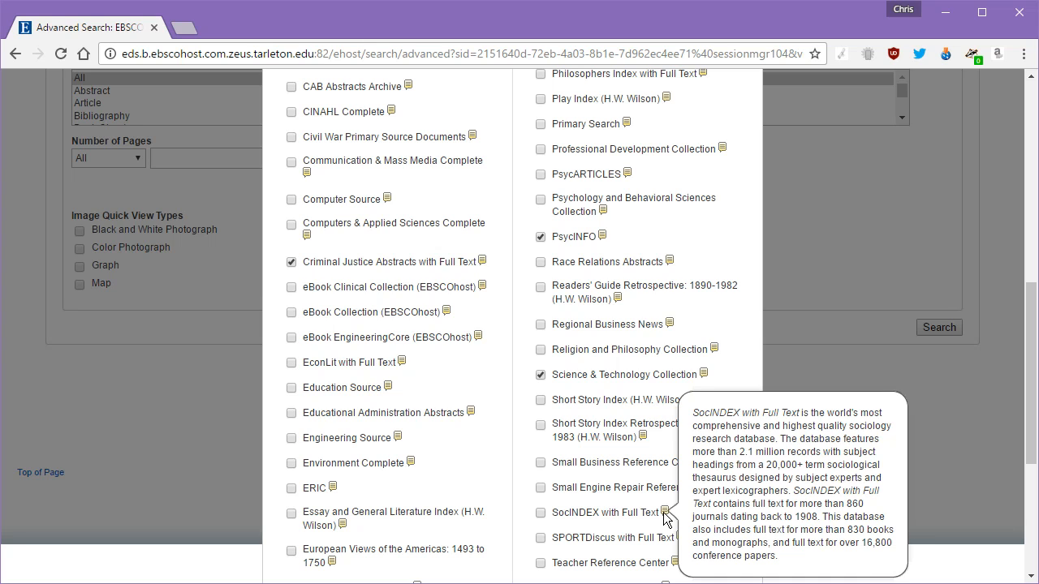
click(540, 513)
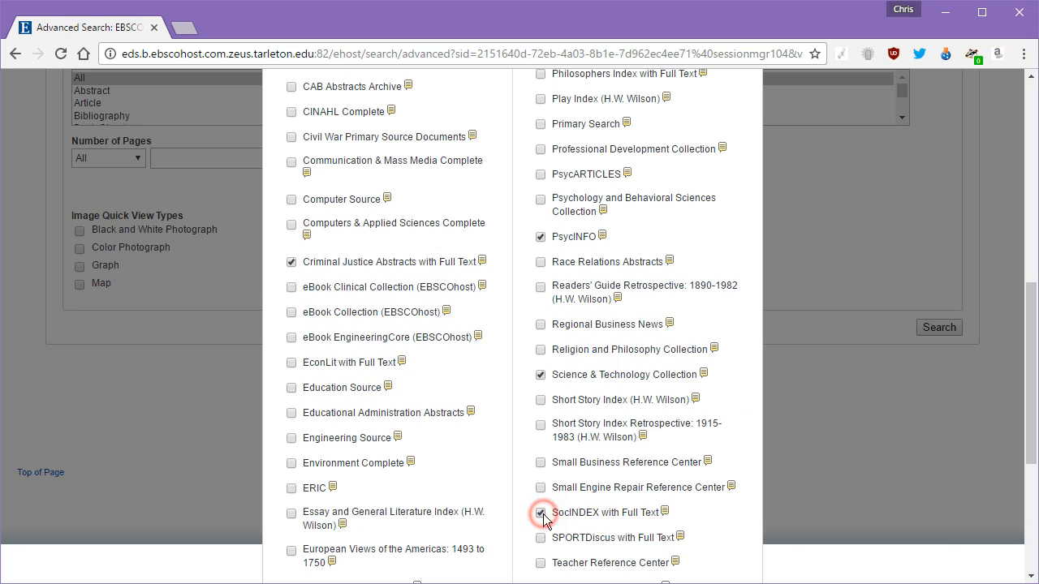
Step: Scroll back to the top of the database list and confirm the selection with OK
scroll(672, 374, down, 1)
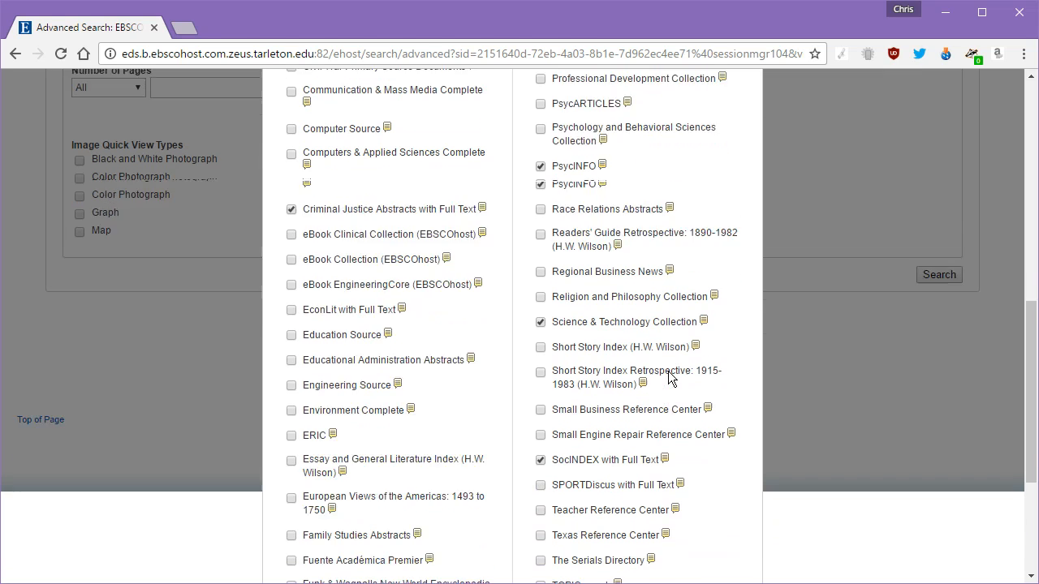
scroll(669, 378, down, 1)
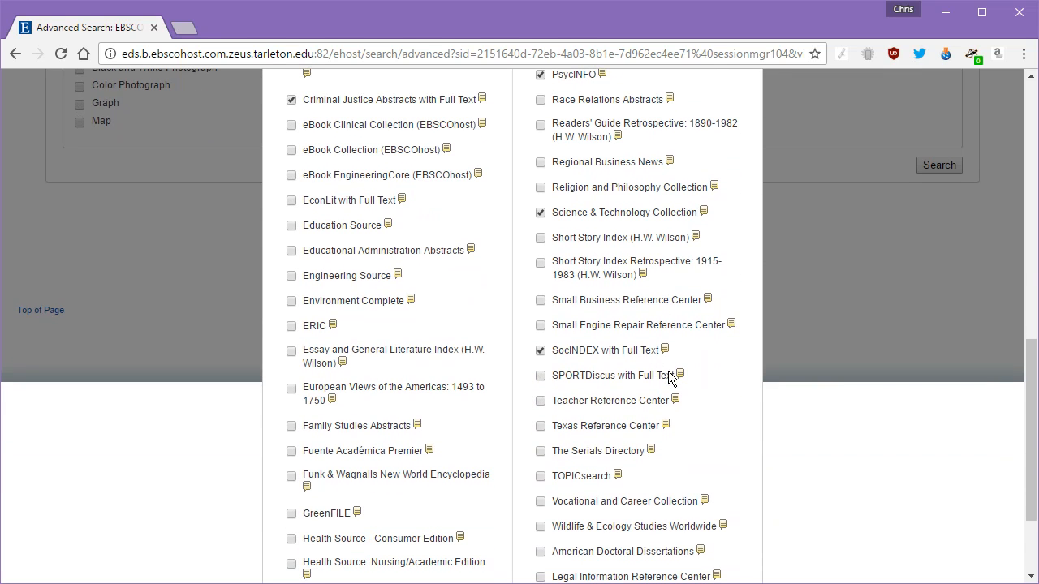
scroll(673, 371, down, 1)
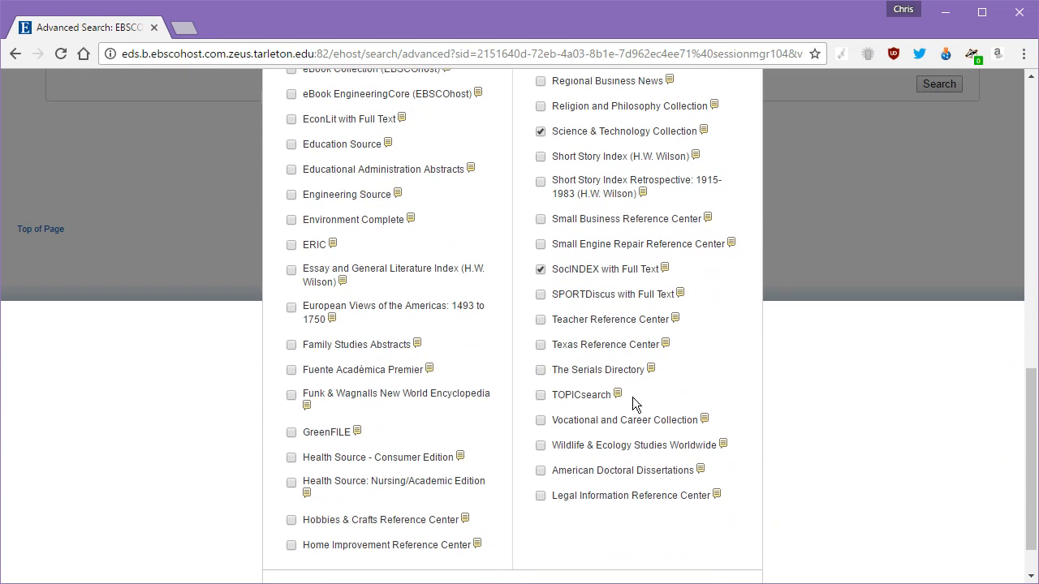
scroll(617, 461, up, 1)
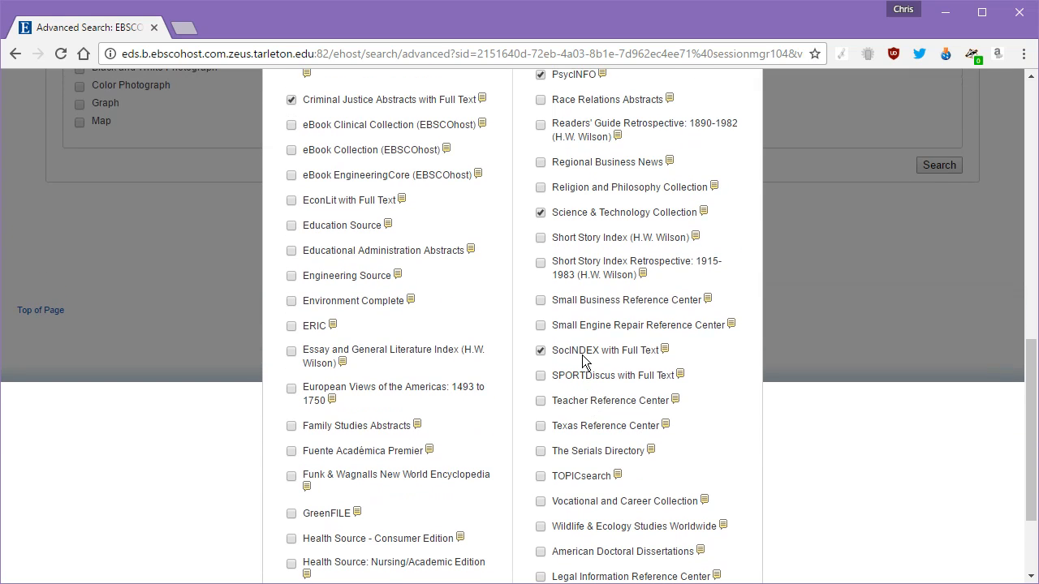
scroll(556, 258, up, 3)
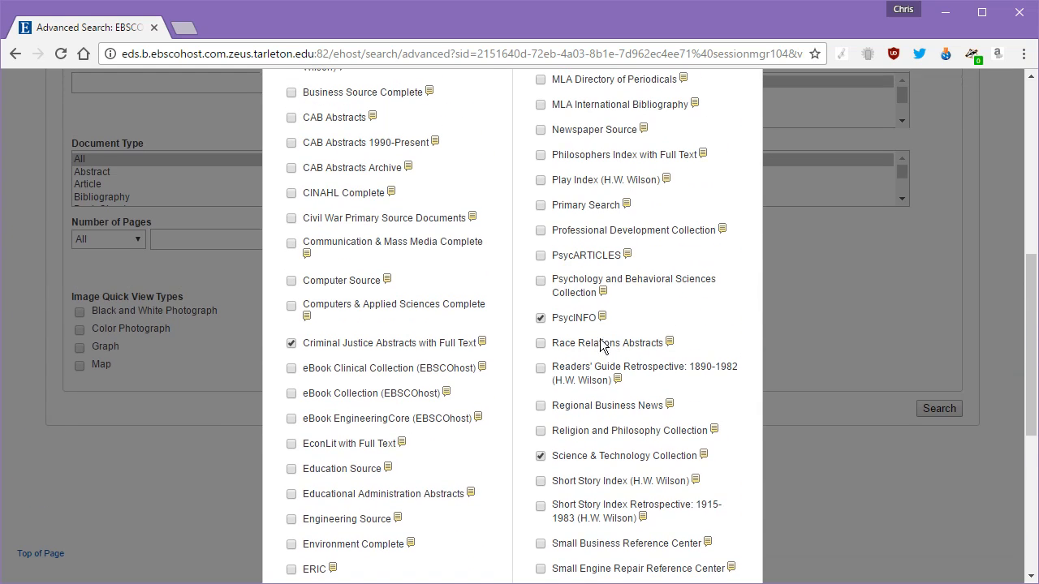
scroll(377, 350, up, 6)
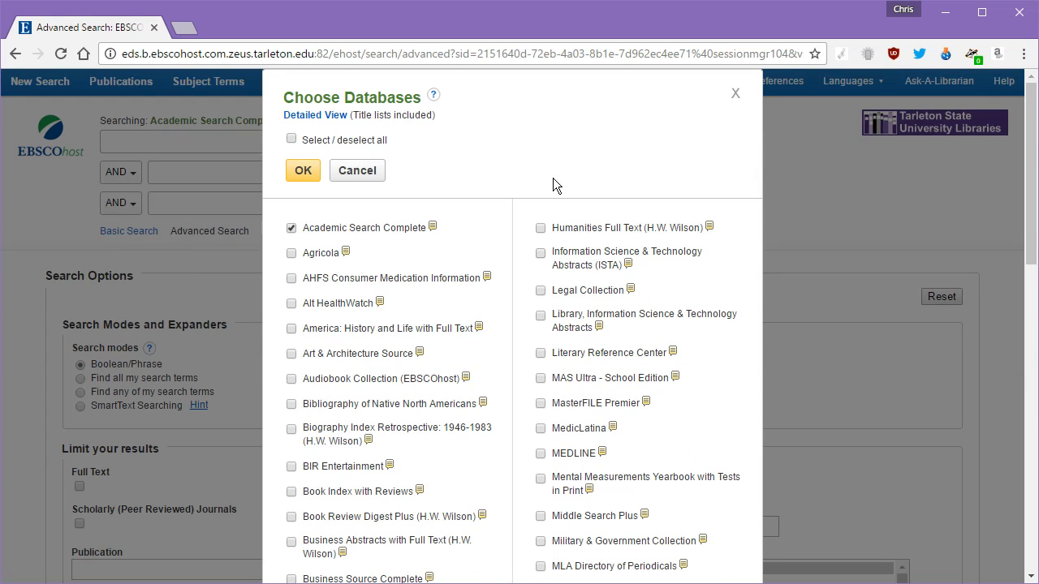
click(307, 173)
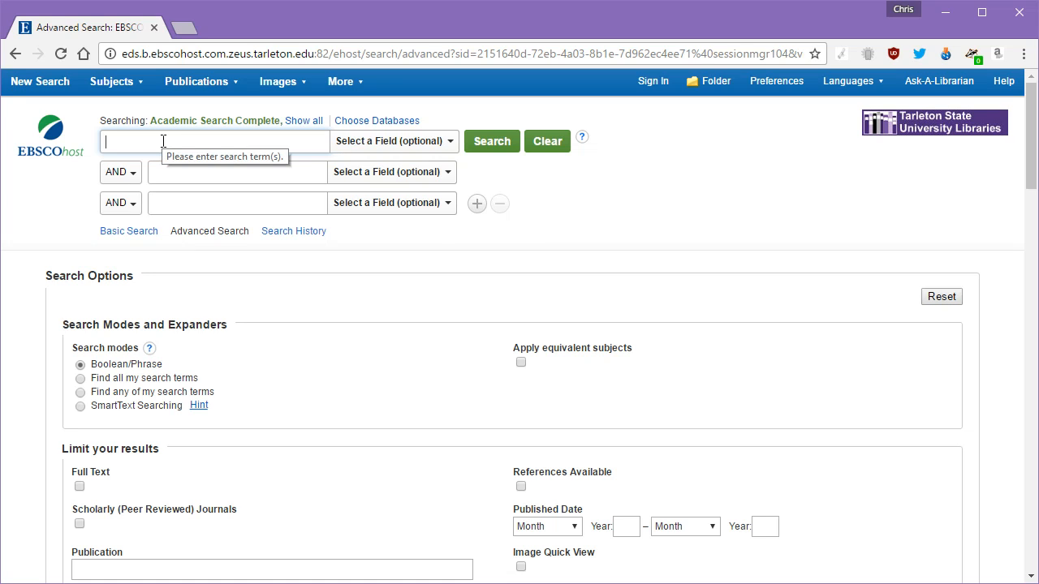
Step: Search for 'Capital punishment' AND 'deterrence', correcting the typos in both terms
text(Captial pu)
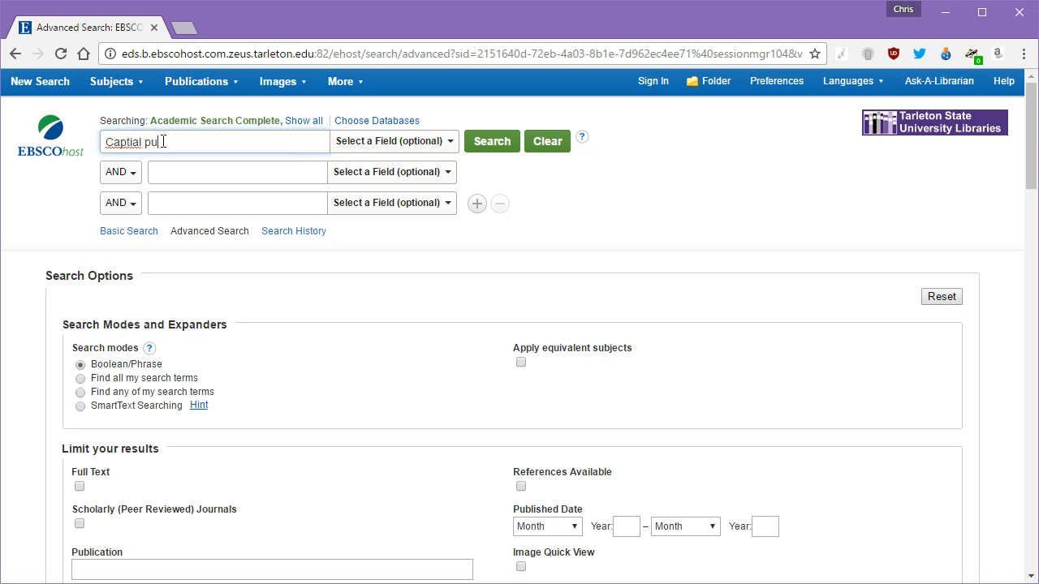
key(BackSpace)
key(BackSpace)
key(BackSpace)
key(BackSpace)
key(BackSpace)
key(BackSpace)
key(BackSpace)
text(ital punishment)
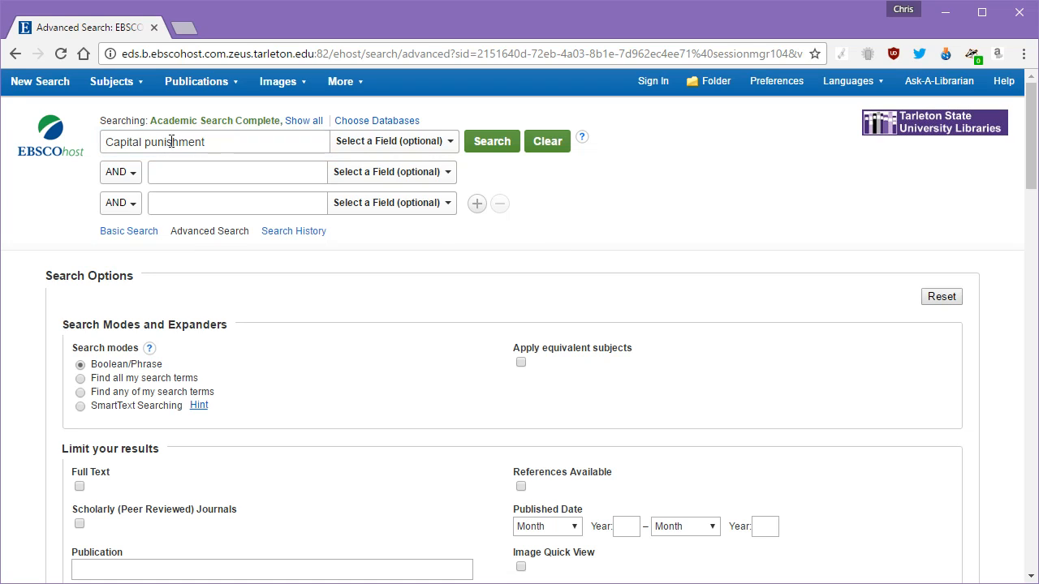
click(224, 173)
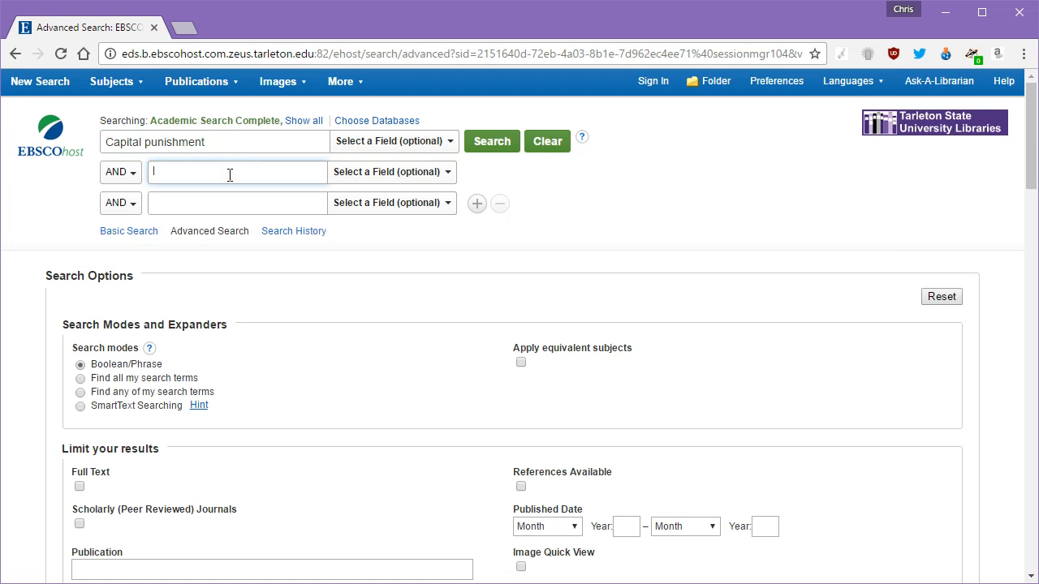
text(deterrence)
click(497, 148)
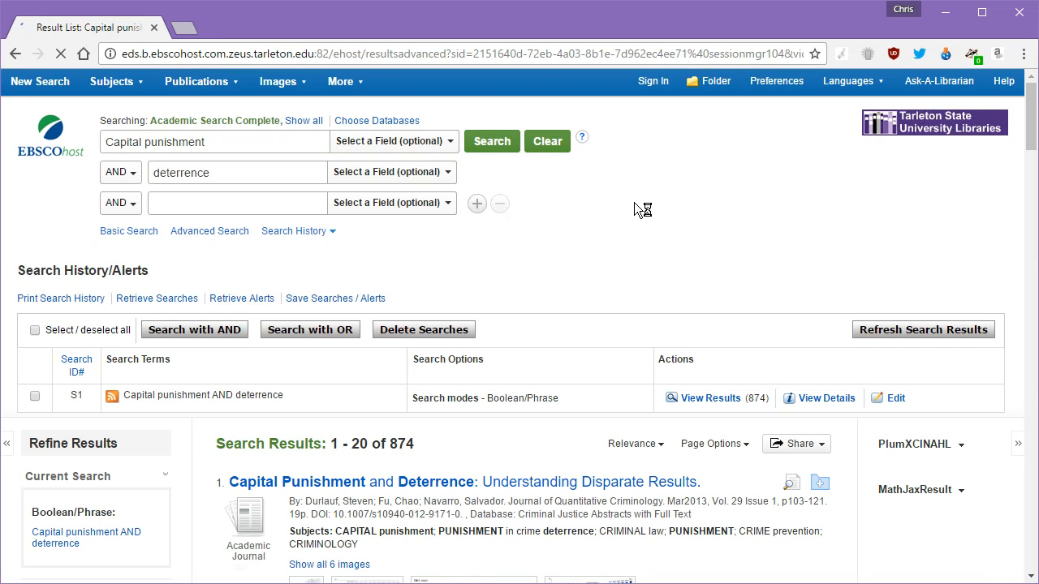
Step: Collapse the Search History panel and select the 1931 publication start year
scroll(595, 233, down, 4)
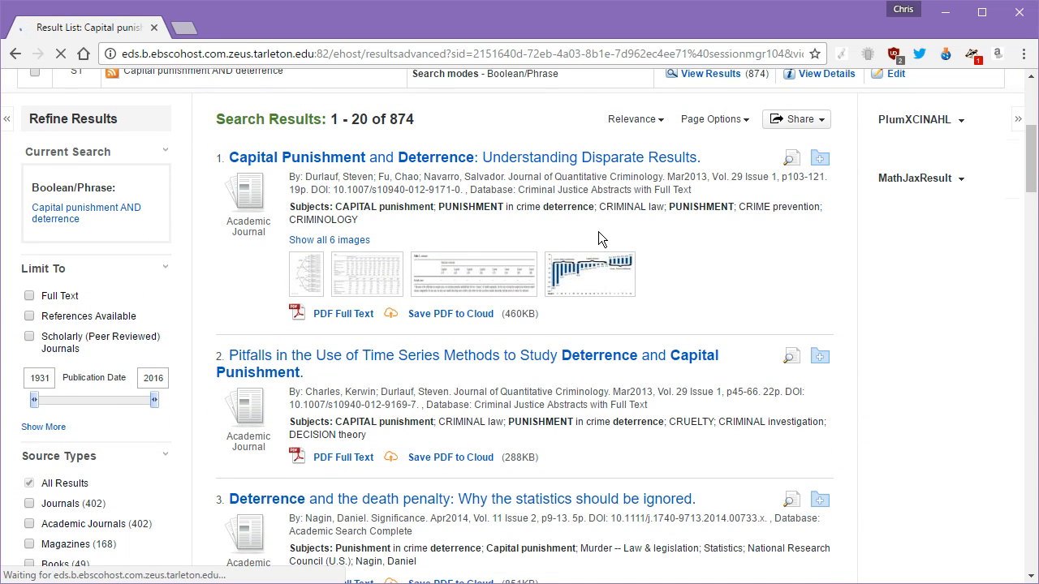
scroll(598, 231, down, 3)
scroll(600, 225, up, 6)
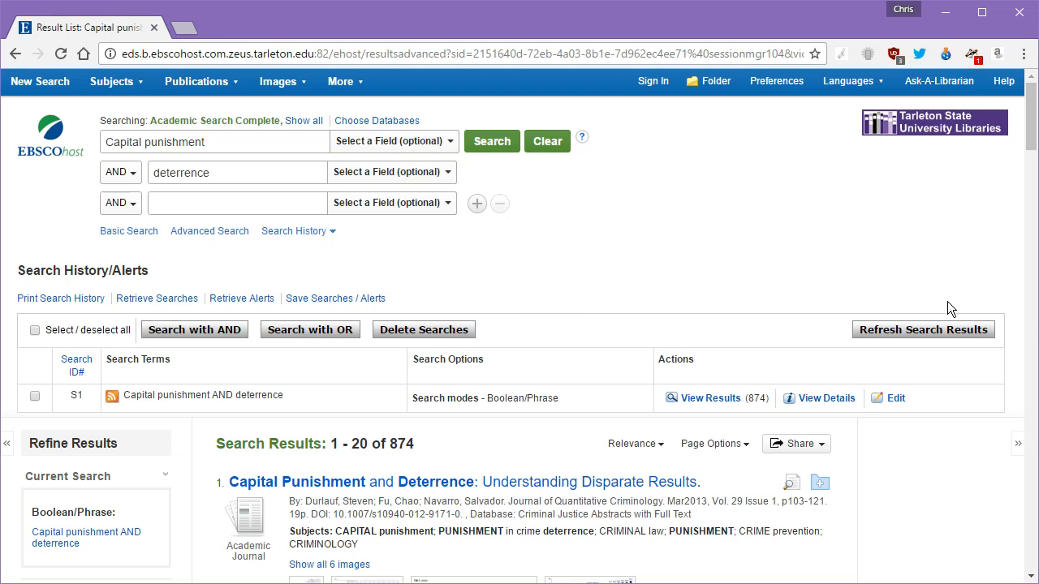
click(332, 236)
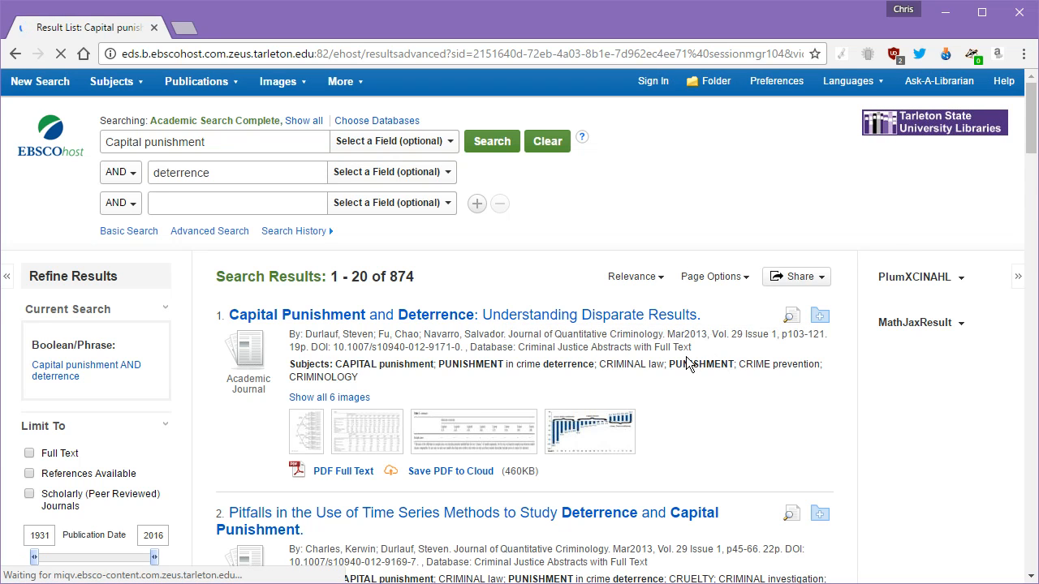
scroll(592, 353, down, 3)
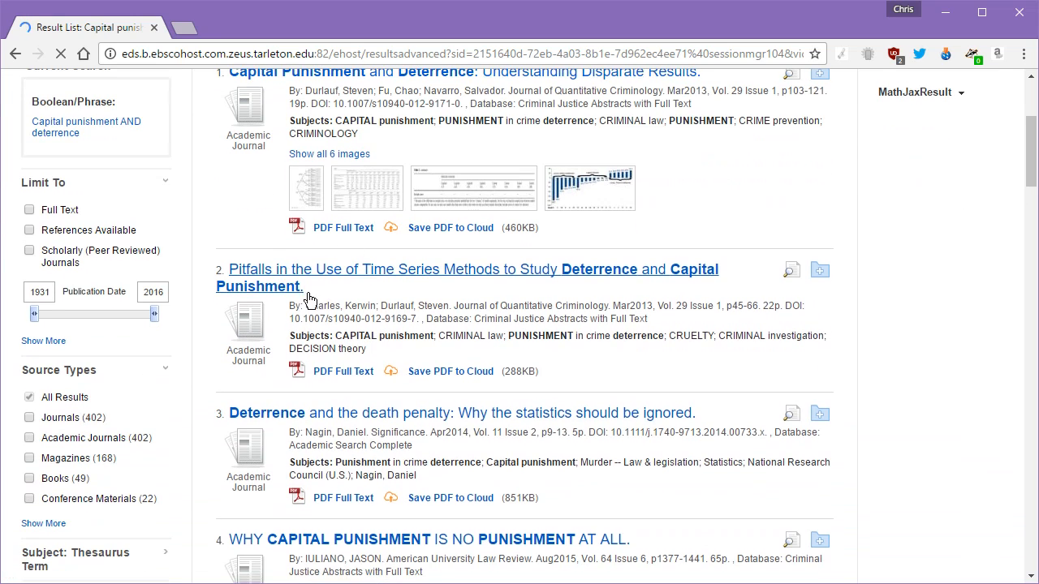
double_click(38, 293)
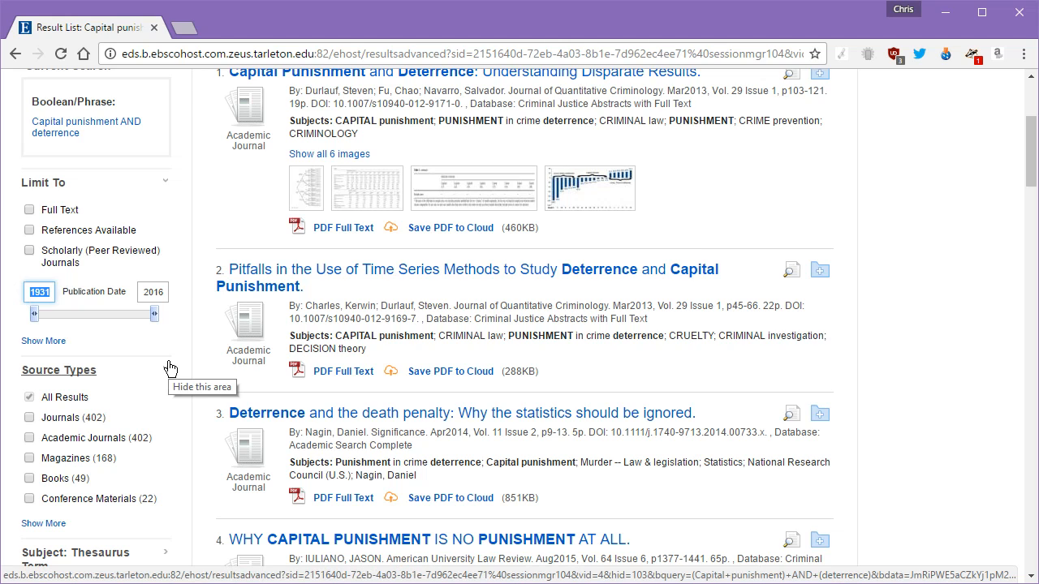
Step: Set the publication date range to 2006–2016 (251 results), then limit to Full Text
click(32, 293)
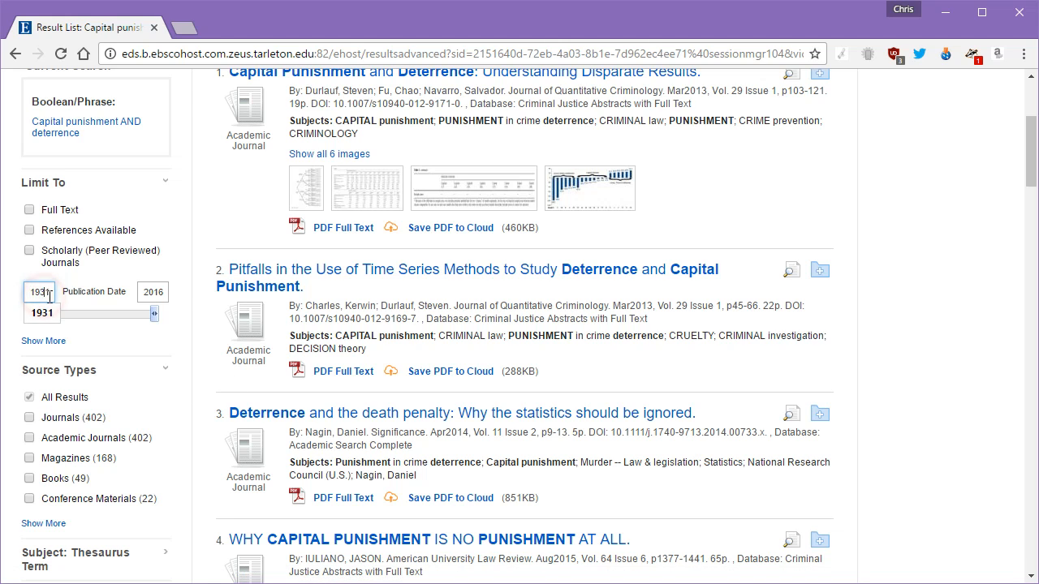
text(2006)
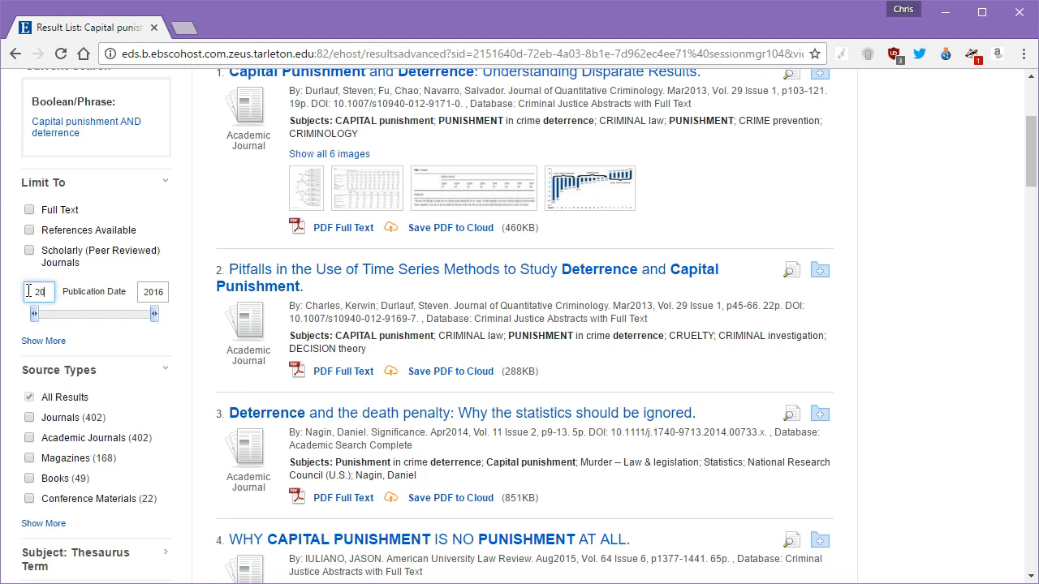
click(87, 300)
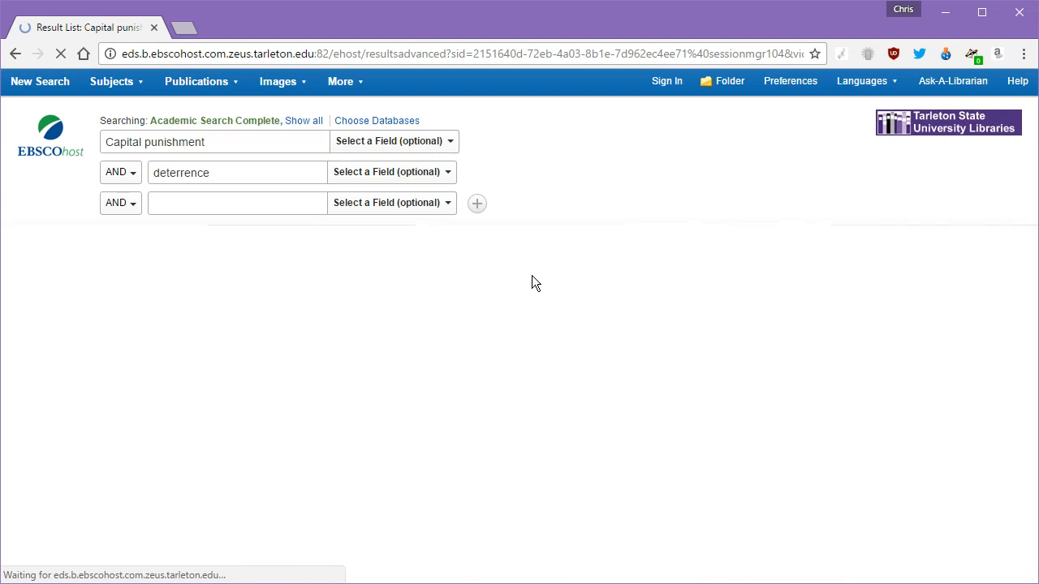
double_click(410, 278)
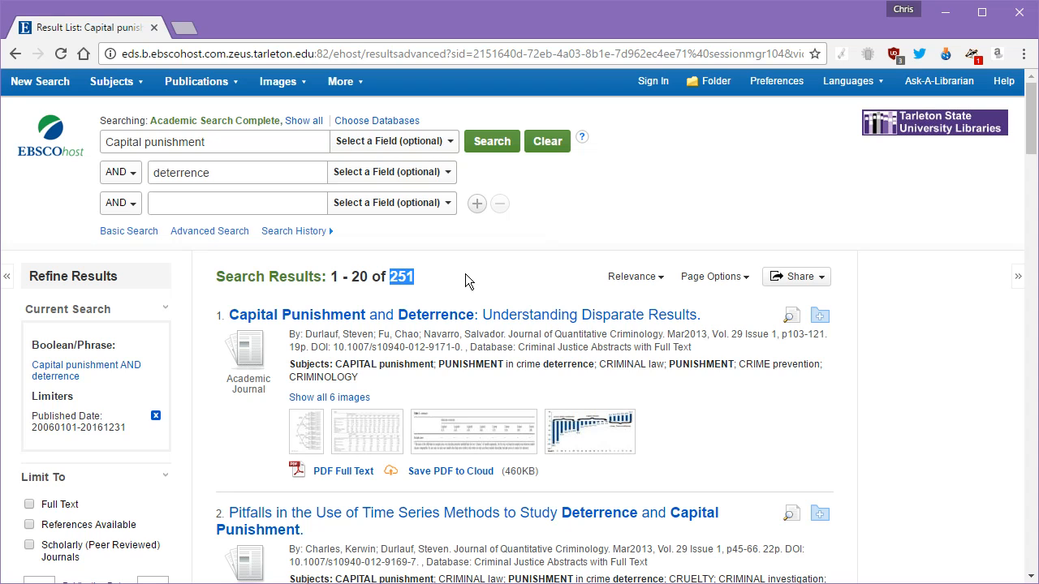
click(465, 273)
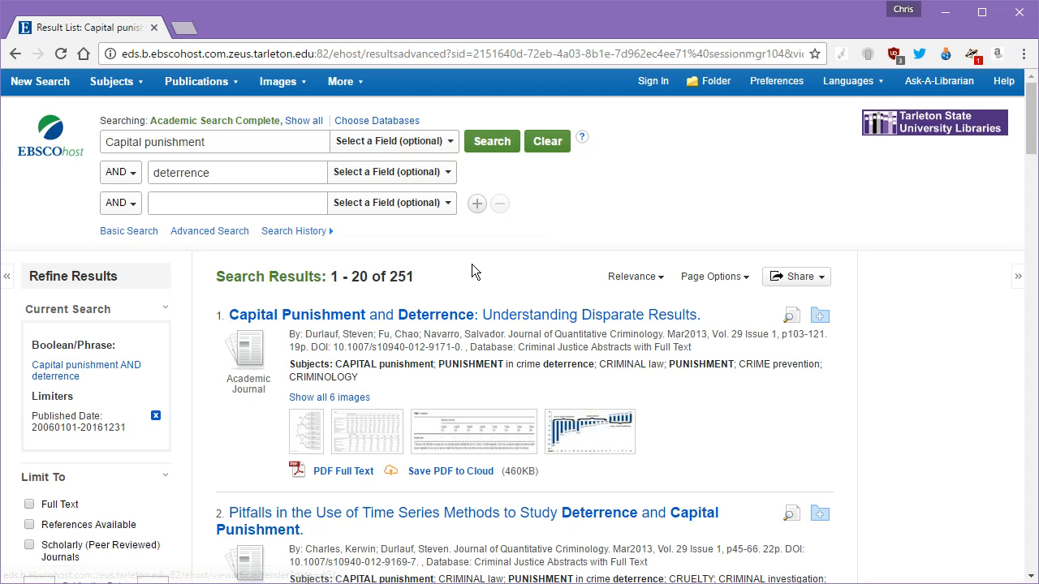
scroll(472, 272, down, 1)
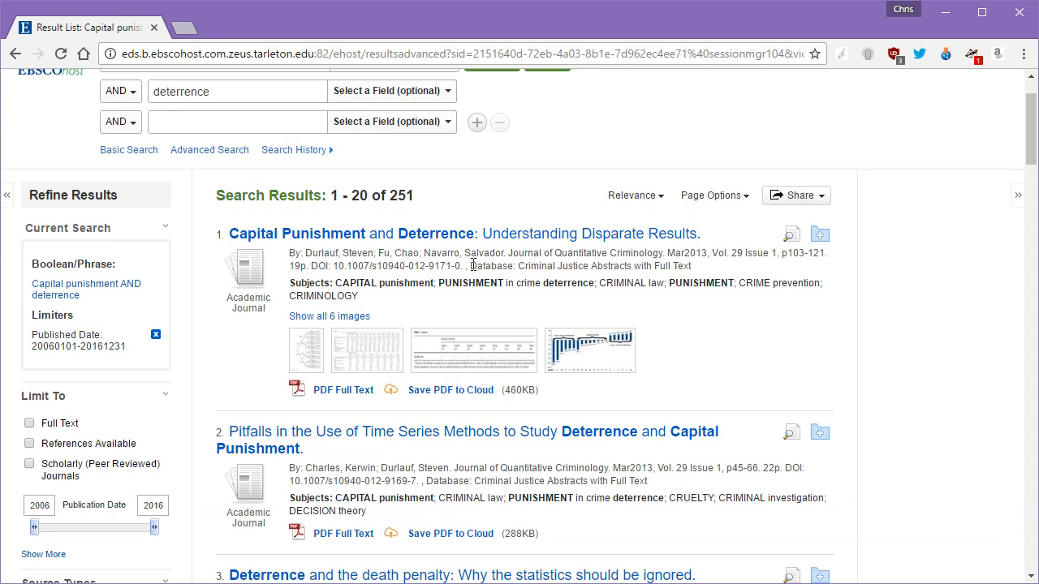
click(30, 423)
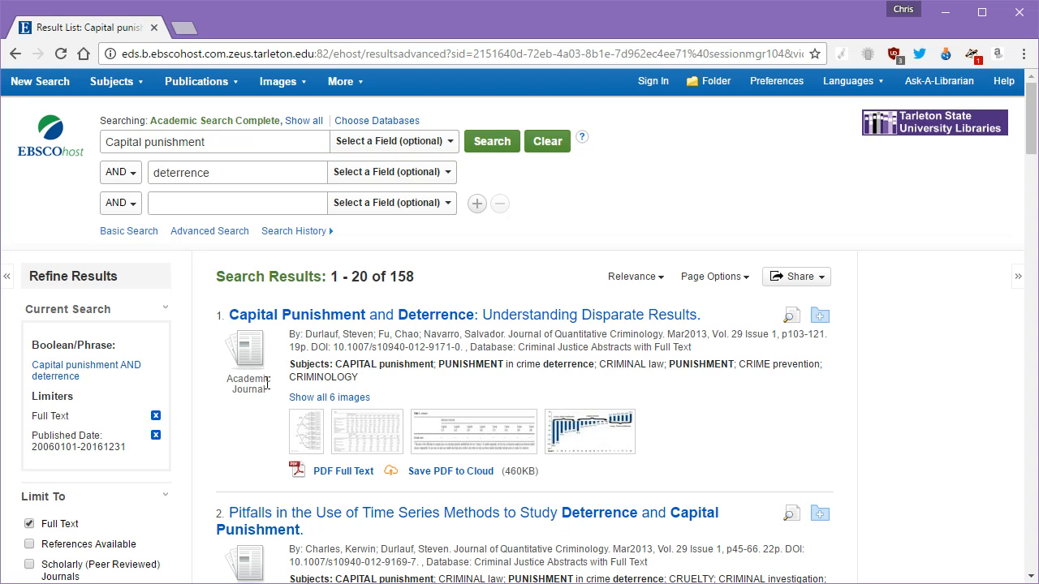
Step: Scroll through the 158 full-text results, including 'Deterrence and the death penalty.'
scroll(403, 325, down, 3)
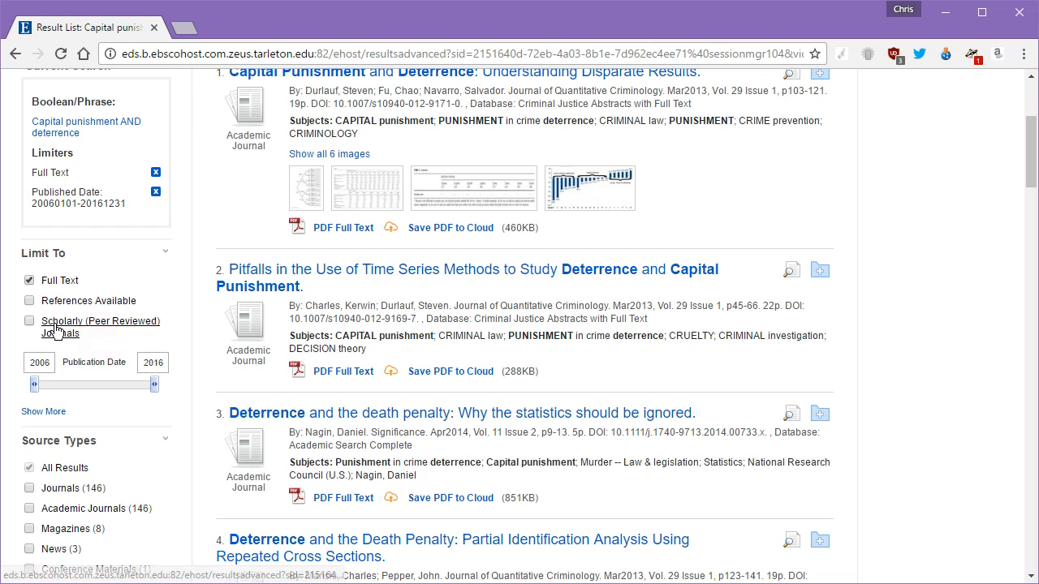
Step: Tick Scholarly (Peer Reviewed) Journals and scroll the remaining 145 results
click(31, 323)
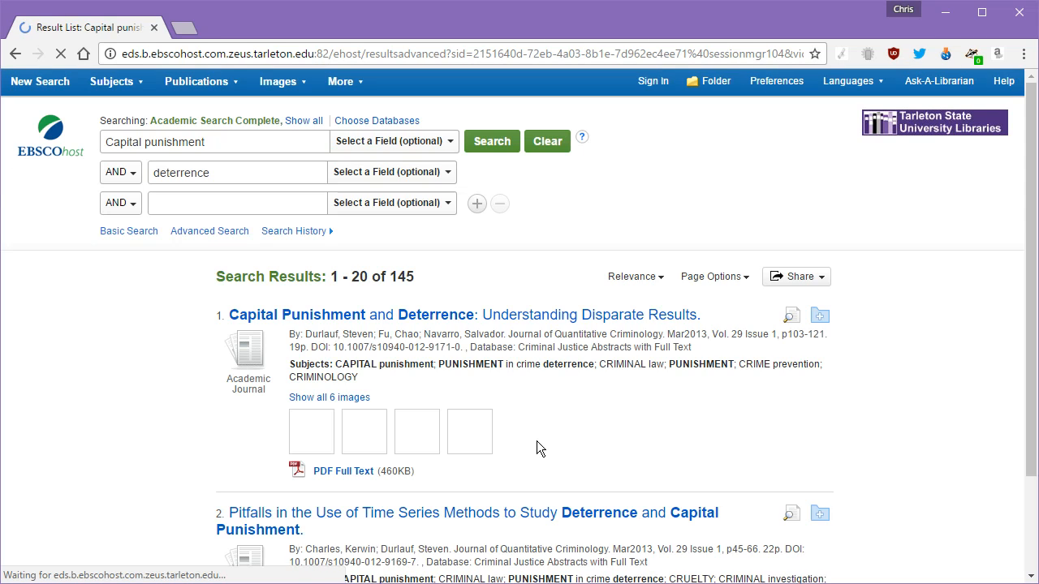
scroll(568, 398, down, 3)
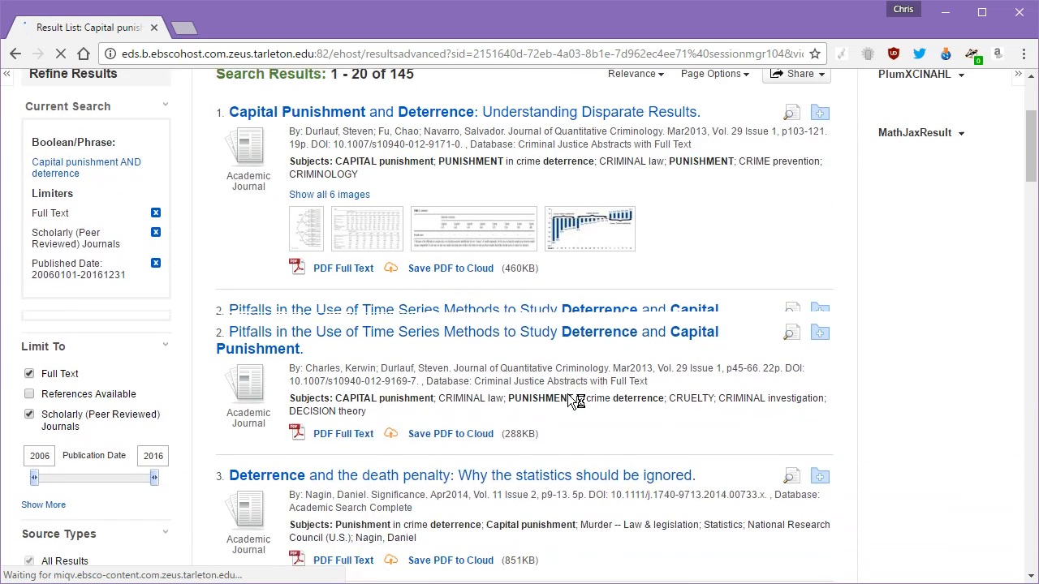
scroll(576, 401, down, 1)
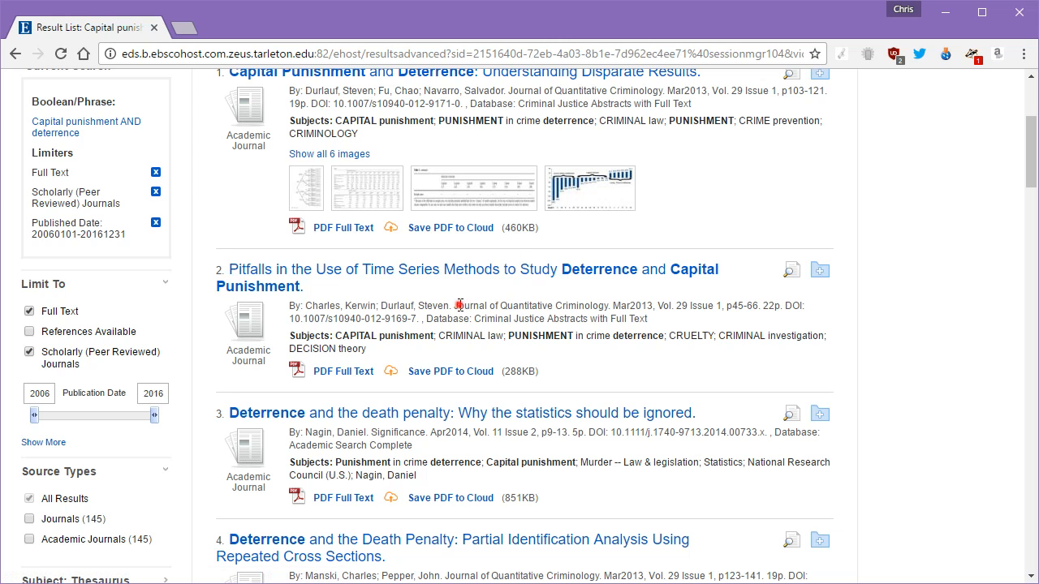
drag(458, 306, 612, 304)
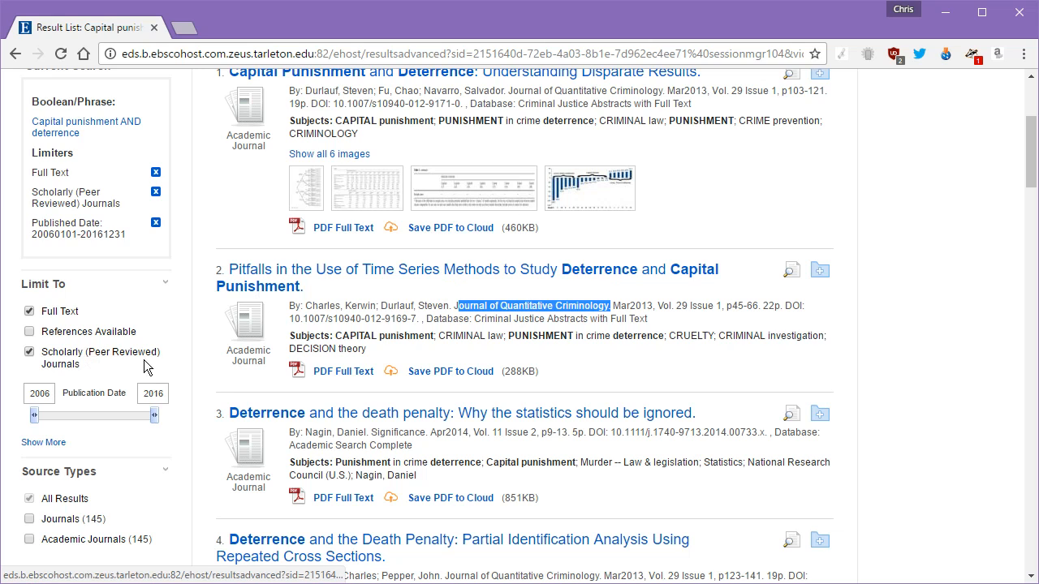
drag(163, 352, 87, 348)
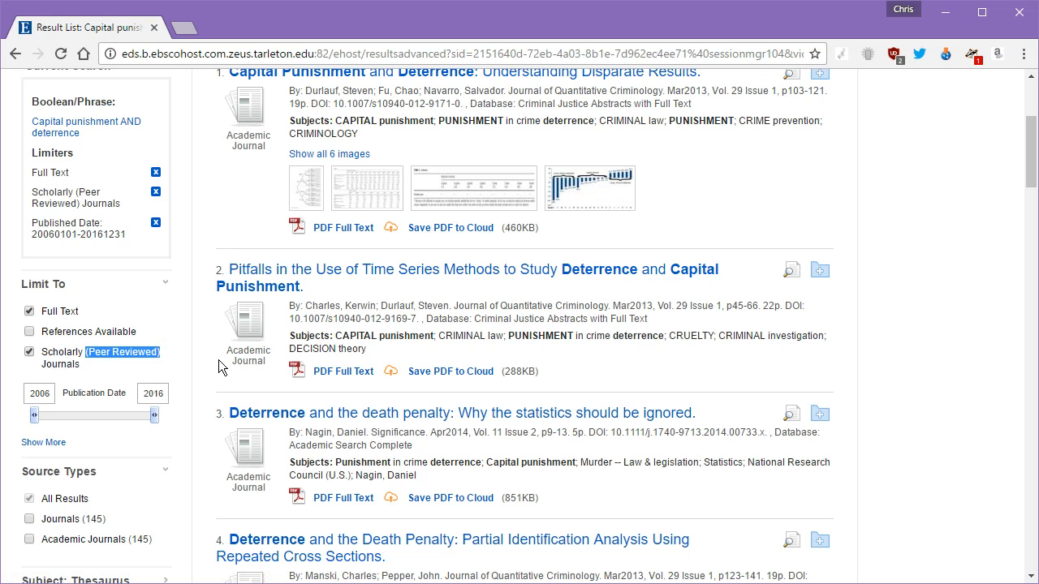
click(179, 355)
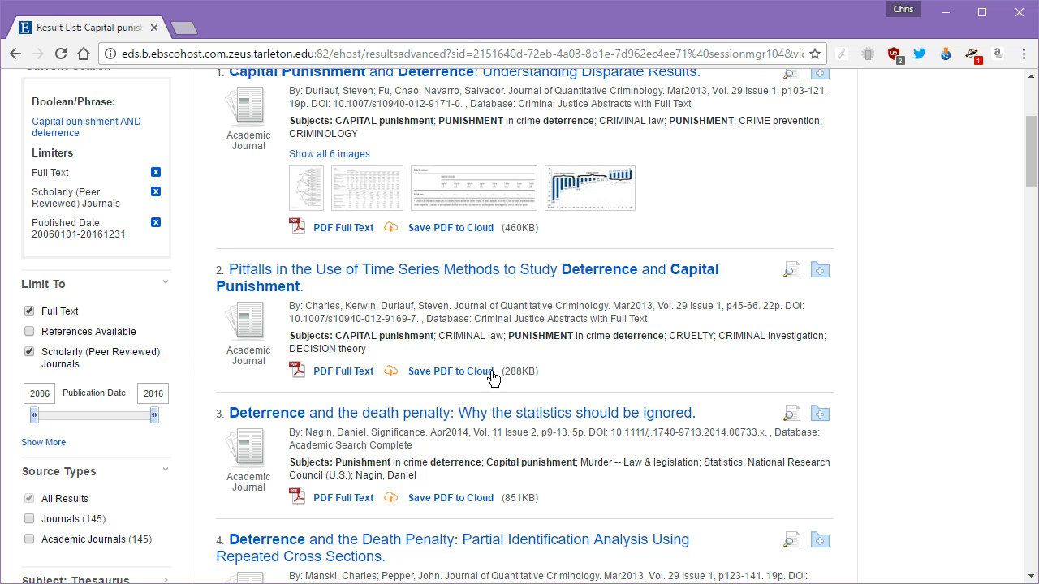
scroll(480, 369, up, 3)
double_click(399, 280)
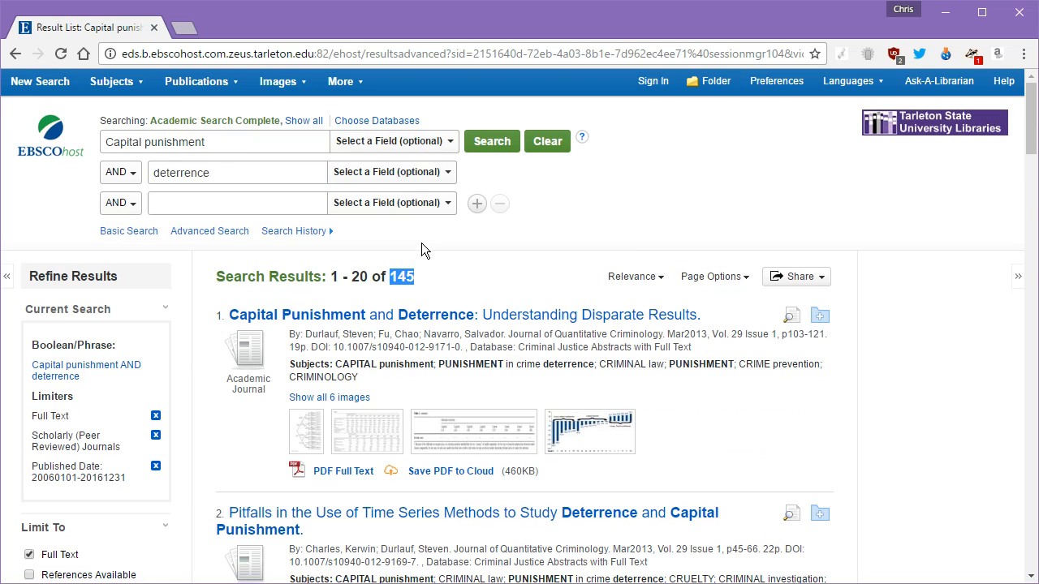
scroll(421, 243, down, 5)
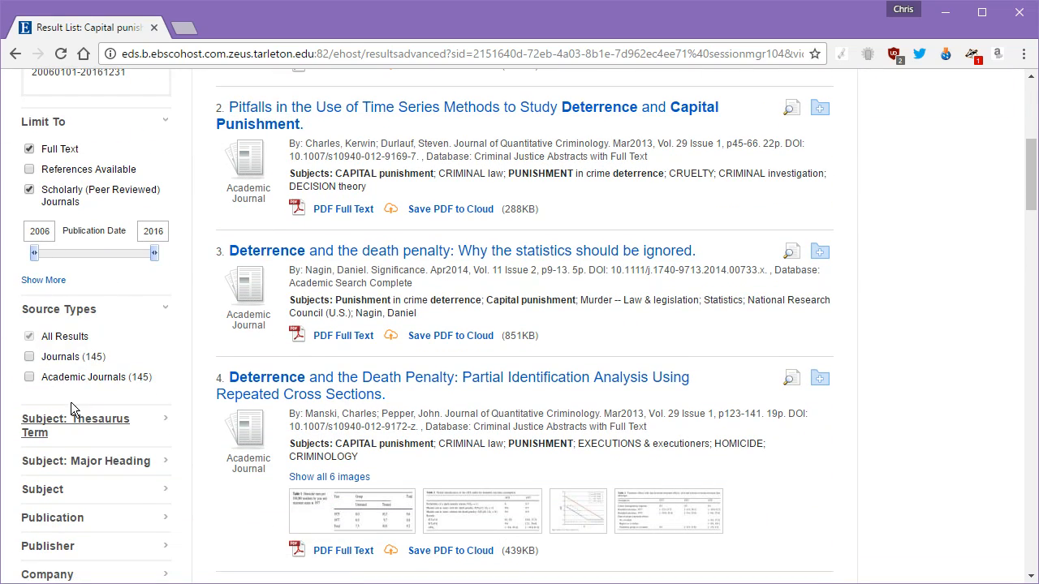
click(29, 377)
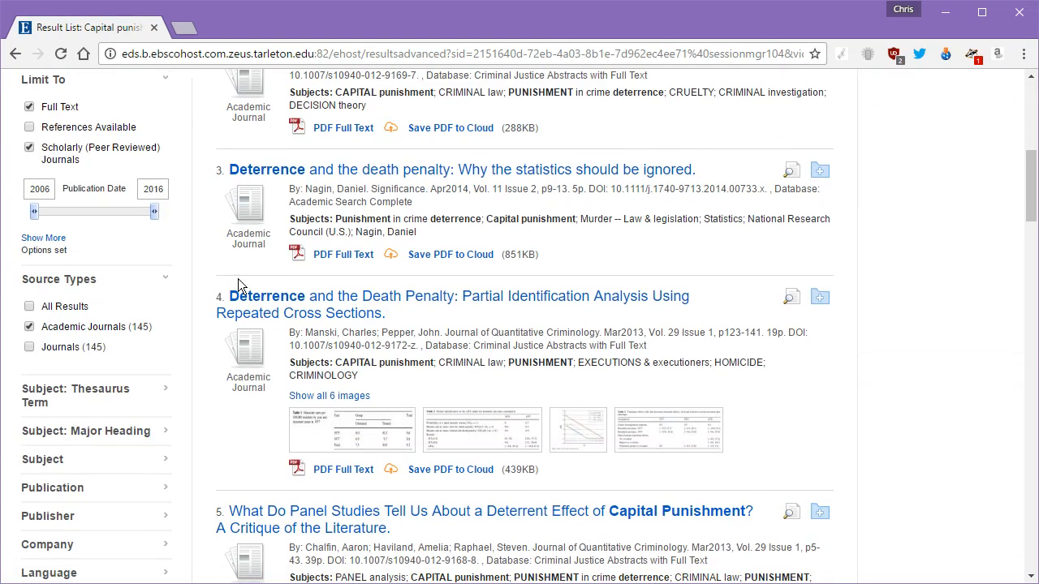
scroll(297, 309, up, 10)
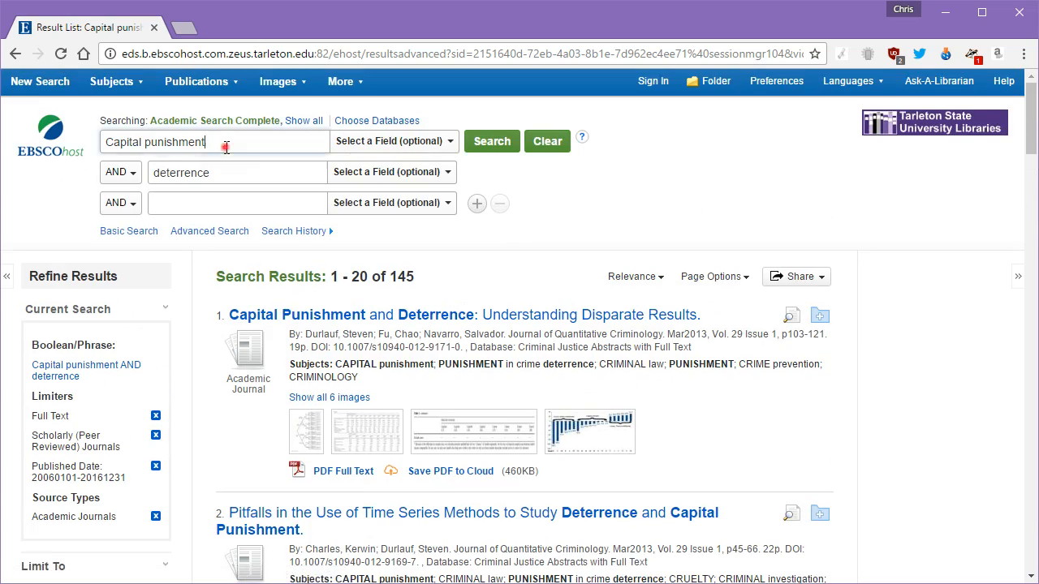
drag(225, 147, 130, 168)
drag(216, 171, 151, 173)
scroll(167, 256, down, 4)
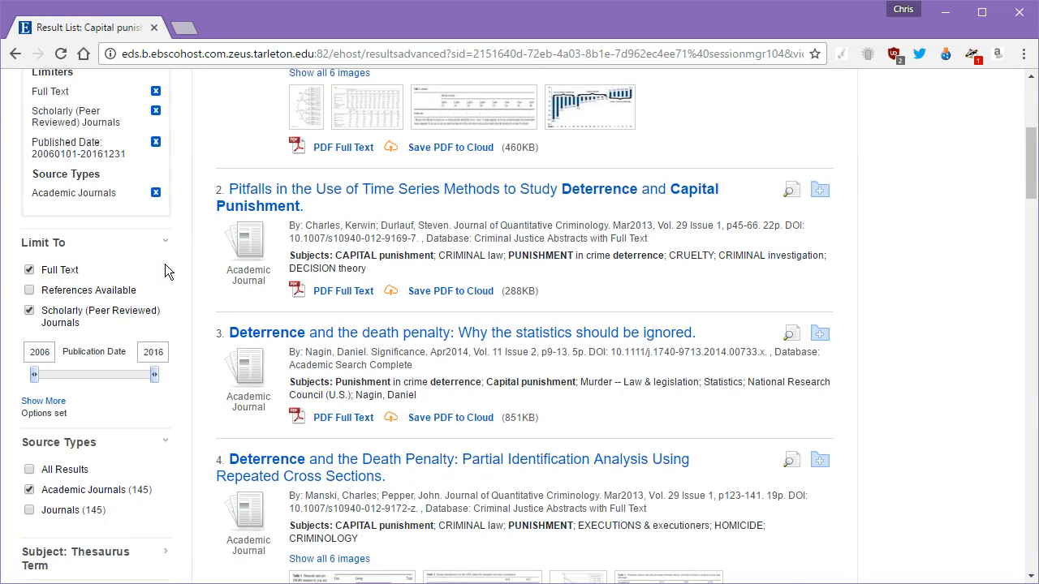
scroll(165, 264, down, 1)
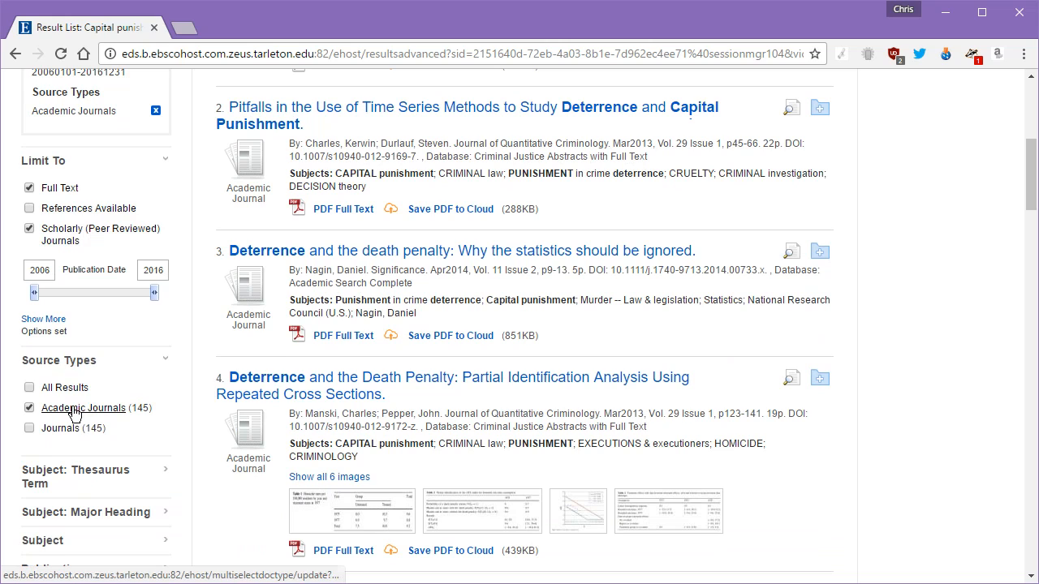
drag(18, 253, 176, 304)
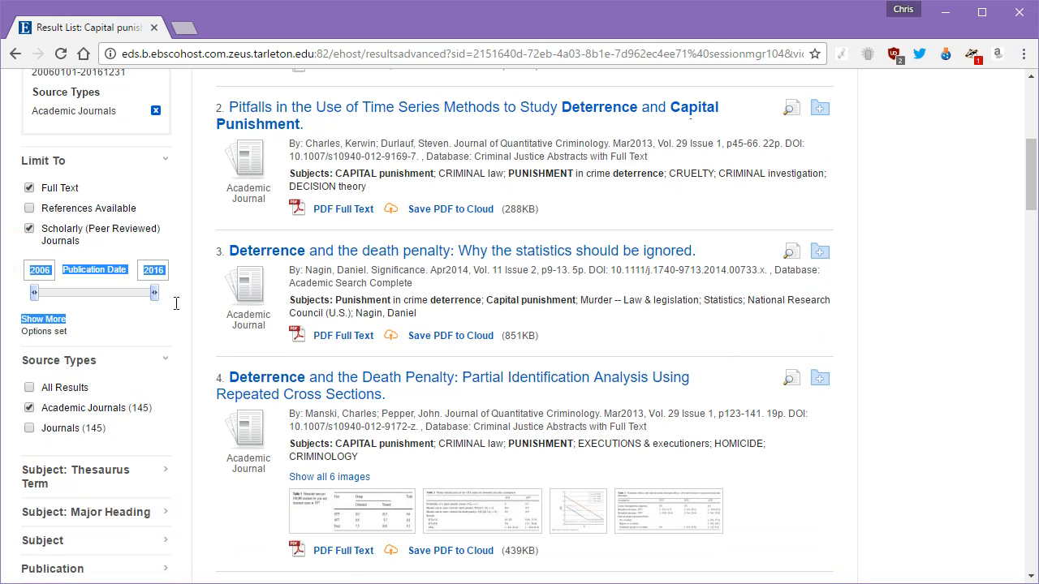
click(149, 335)
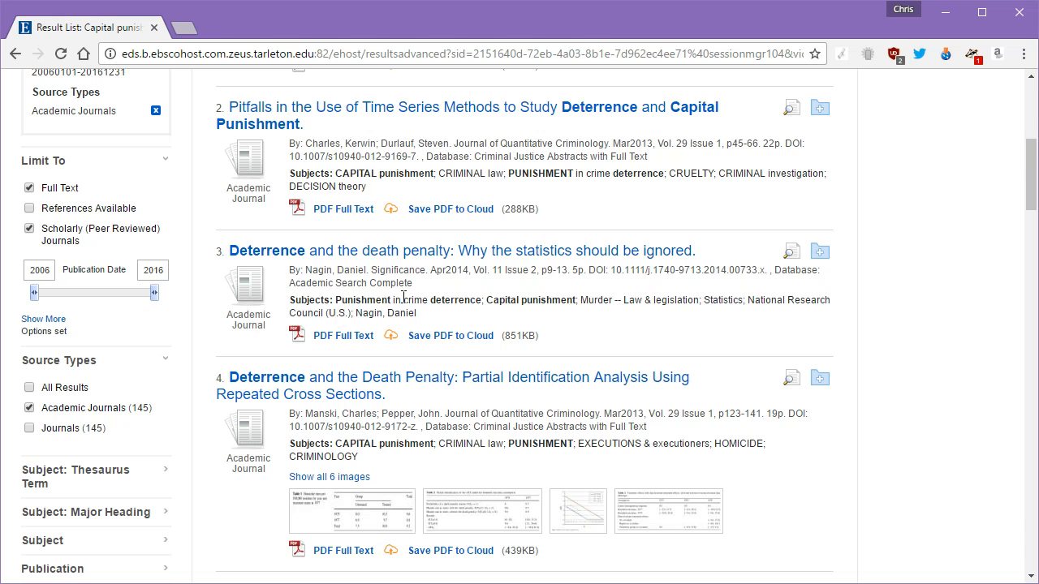
scroll(448, 325, up, 4)
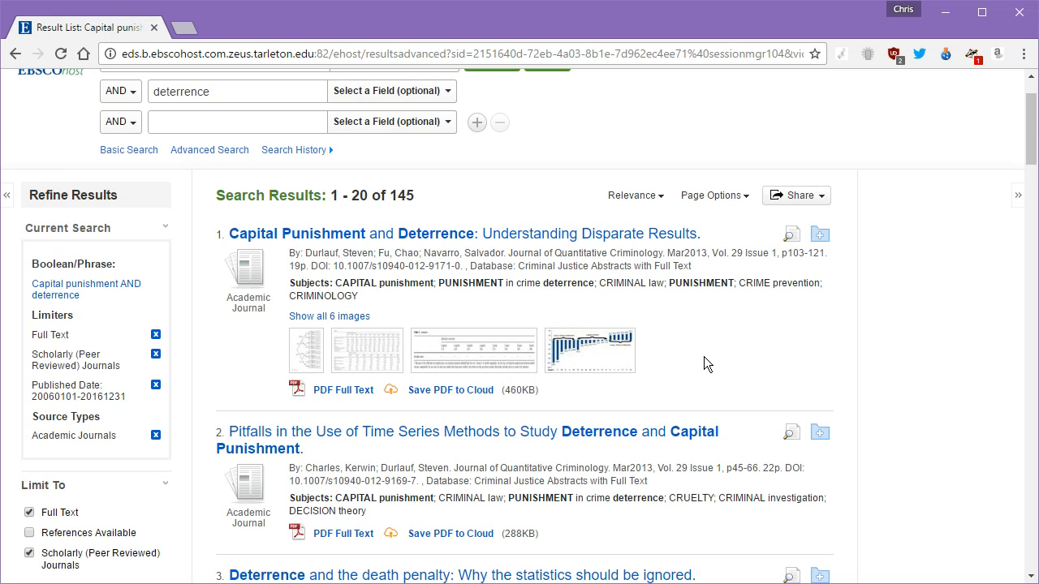
scroll(706, 350, down, 2)
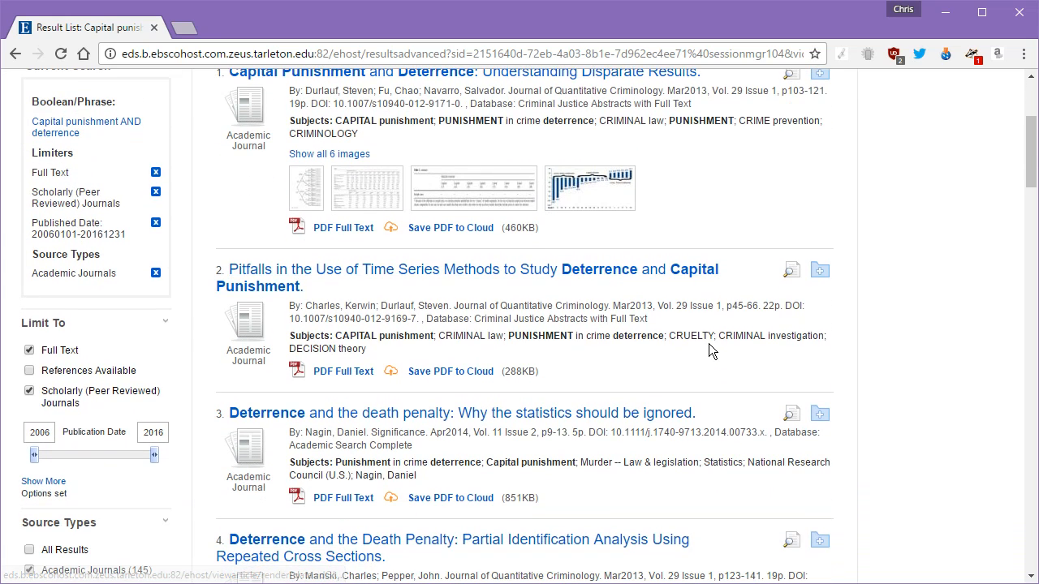
scroll(709, 350, up, 3)
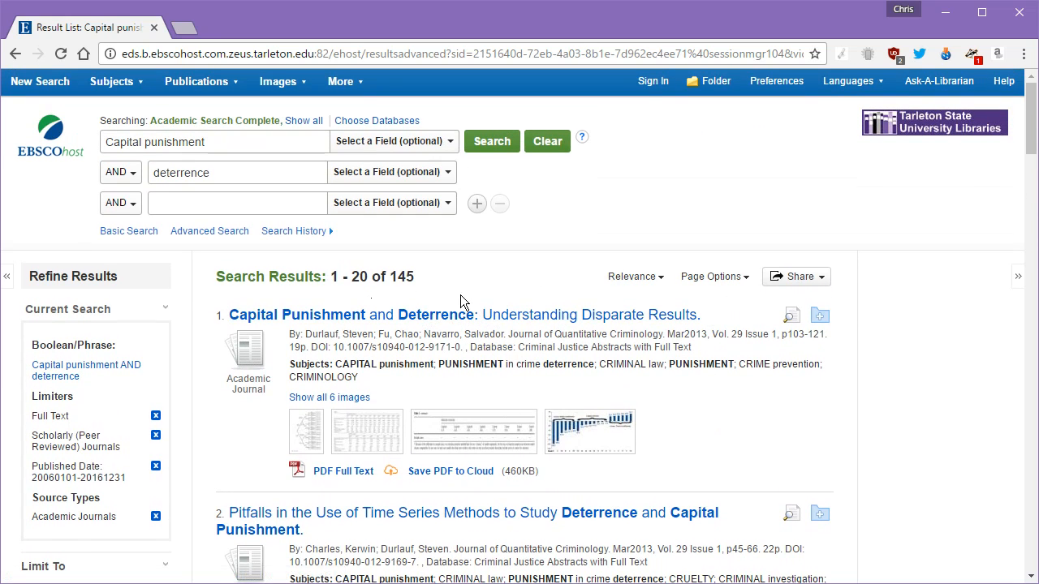
Step: Switch the search result list to the Standard display format
click(748, 281)
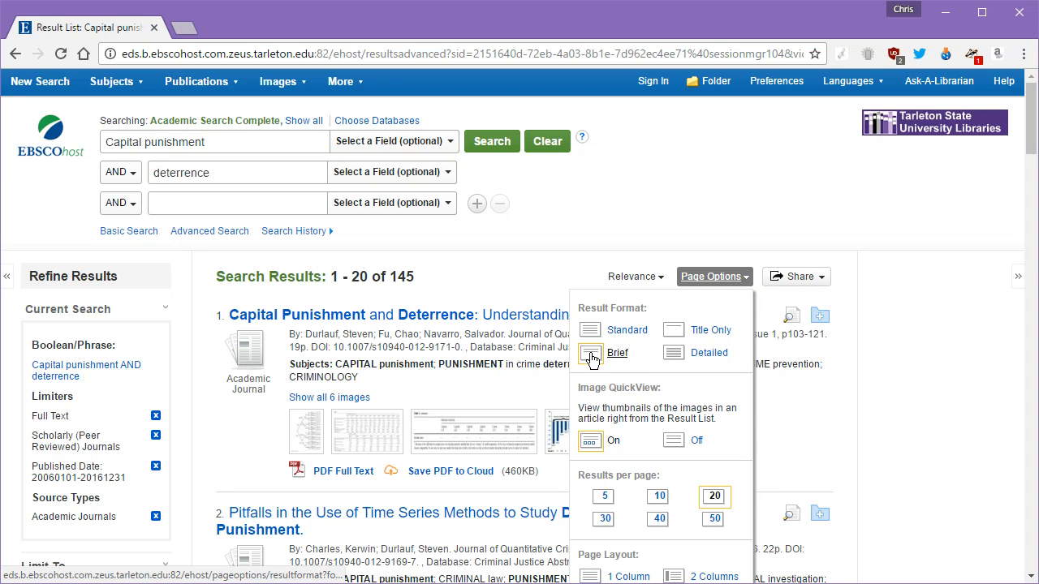
click(619, 330)
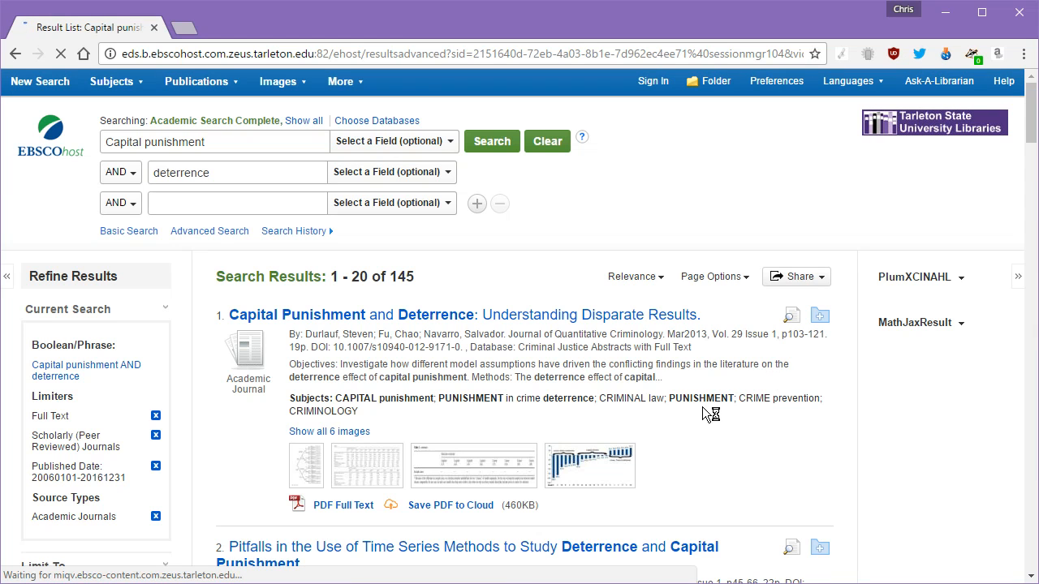
scroll(703, 409, down, 2)
scroll(703, 408, down, 2)
scroll(802, 389, up, 4)
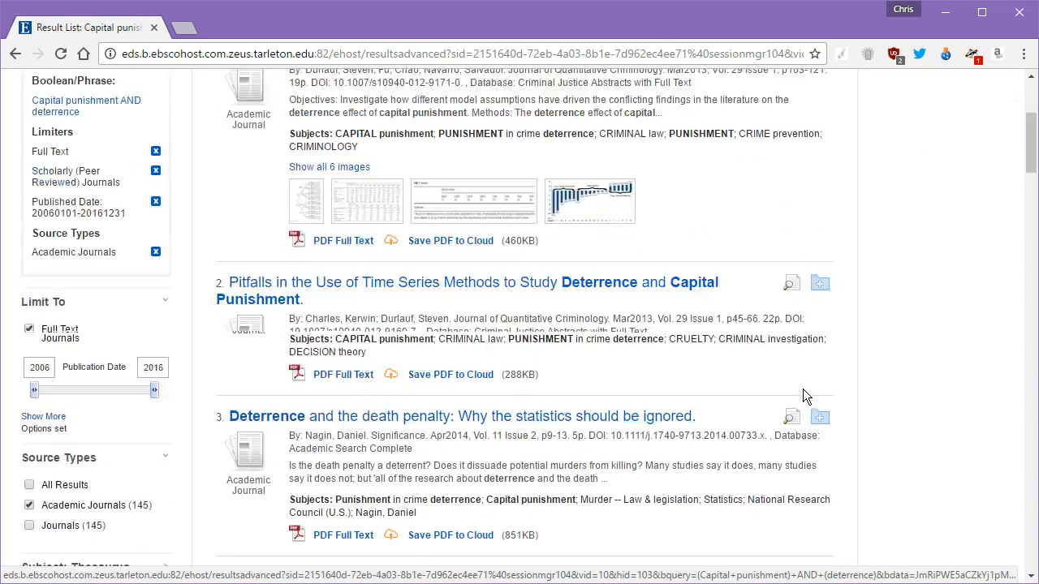
Step: Change the result list to the Detailed format and highlight the first result's abstract
click(747, 278)
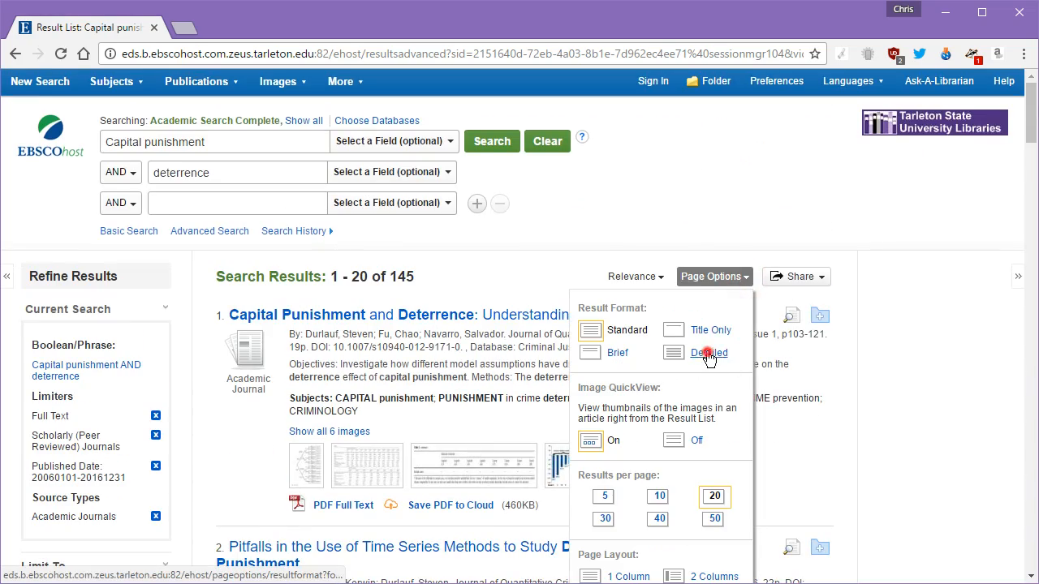
click(709, 352)
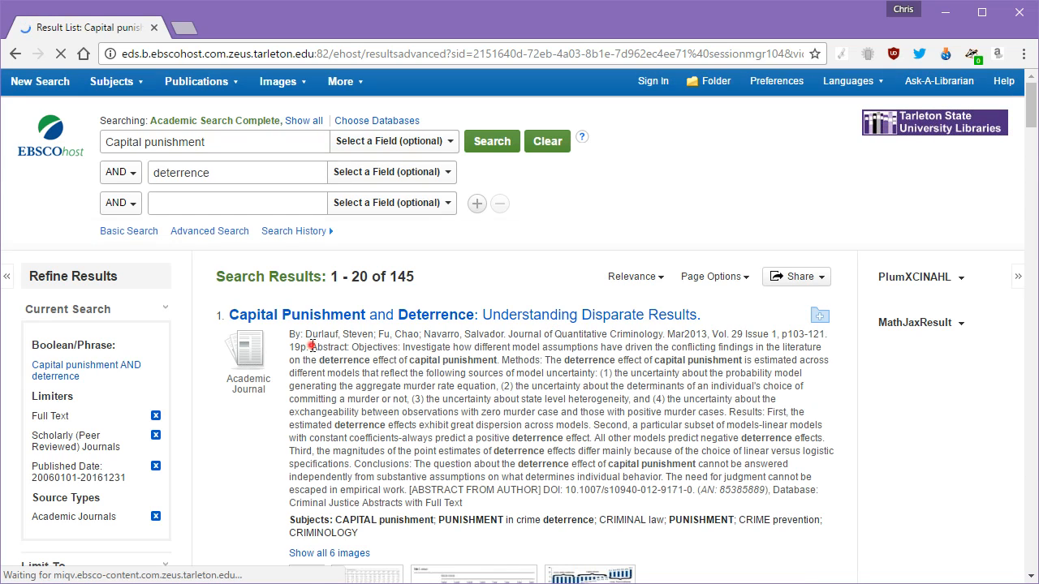
drag(311, 347, 520, 504)
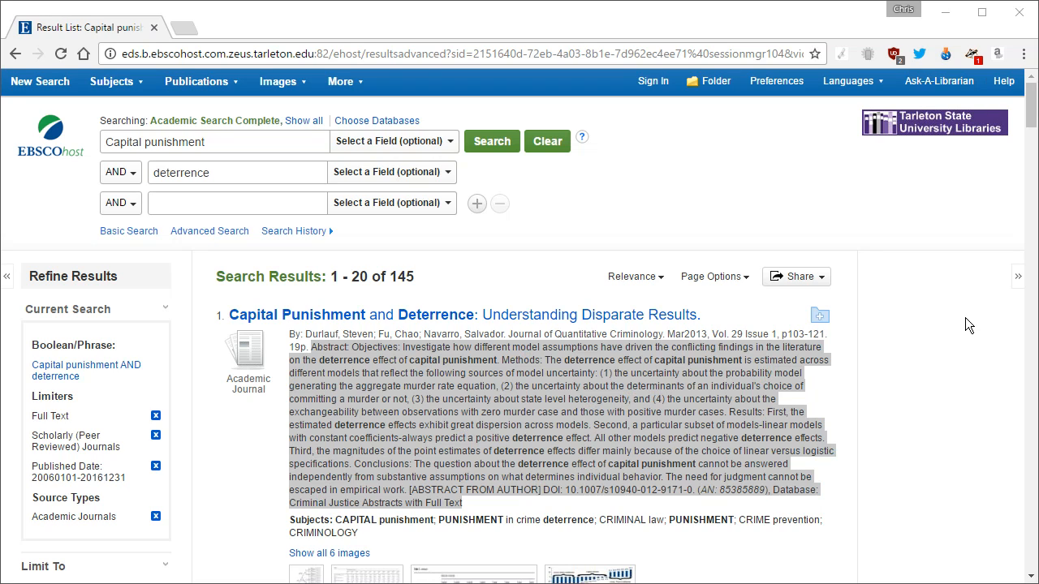
click(820, 317)
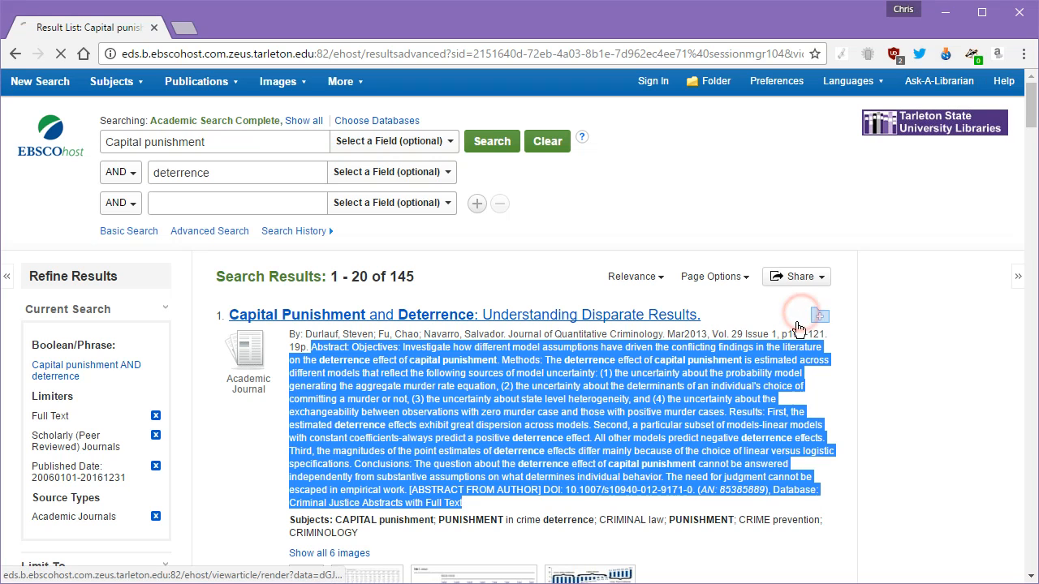
drag(792, 333, 826, 334)
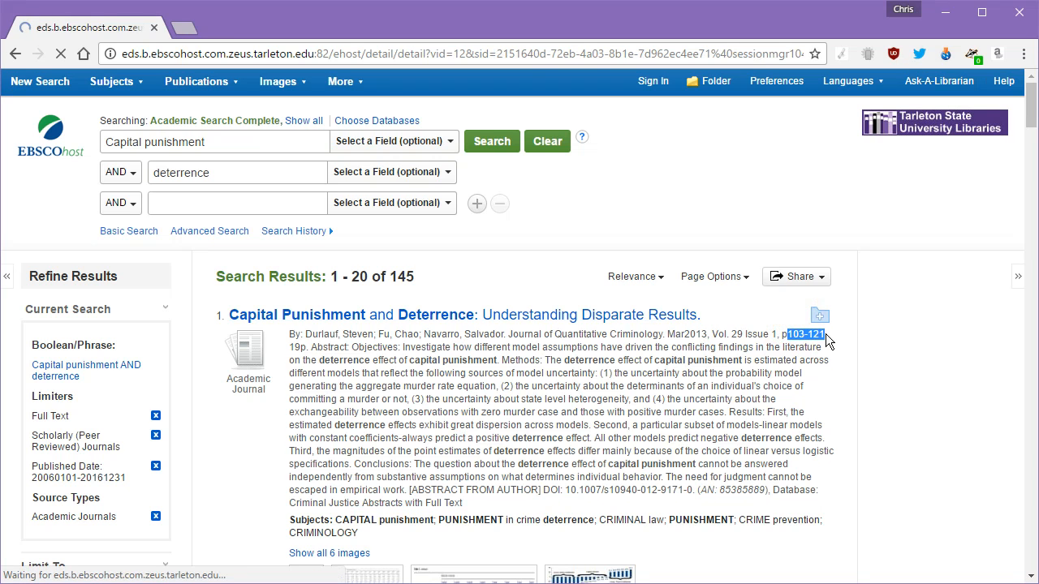
click(14, 53)
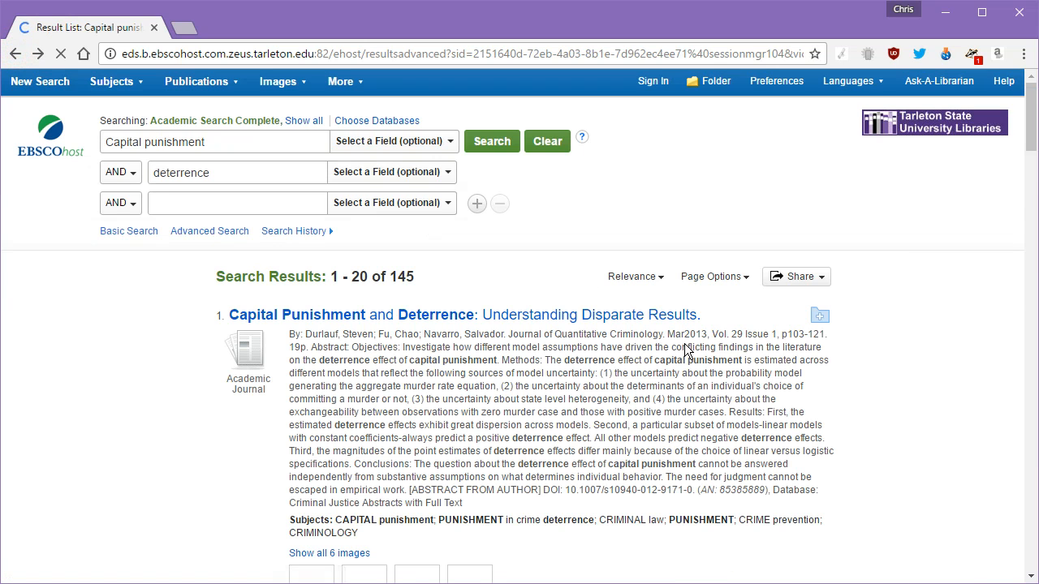
drag(782, 334, 825, 334)
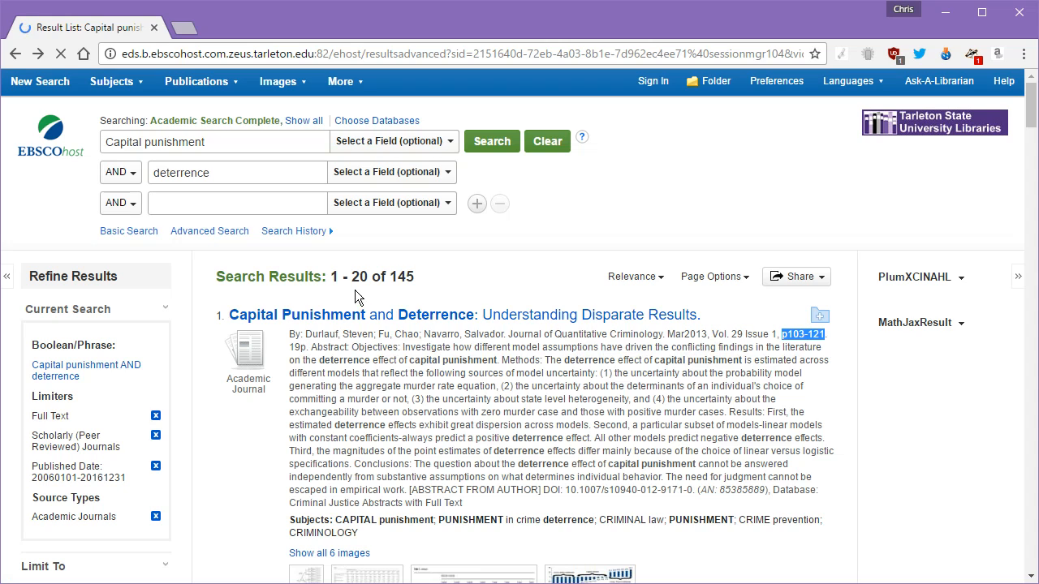
drag(309, 342, 289, 347)
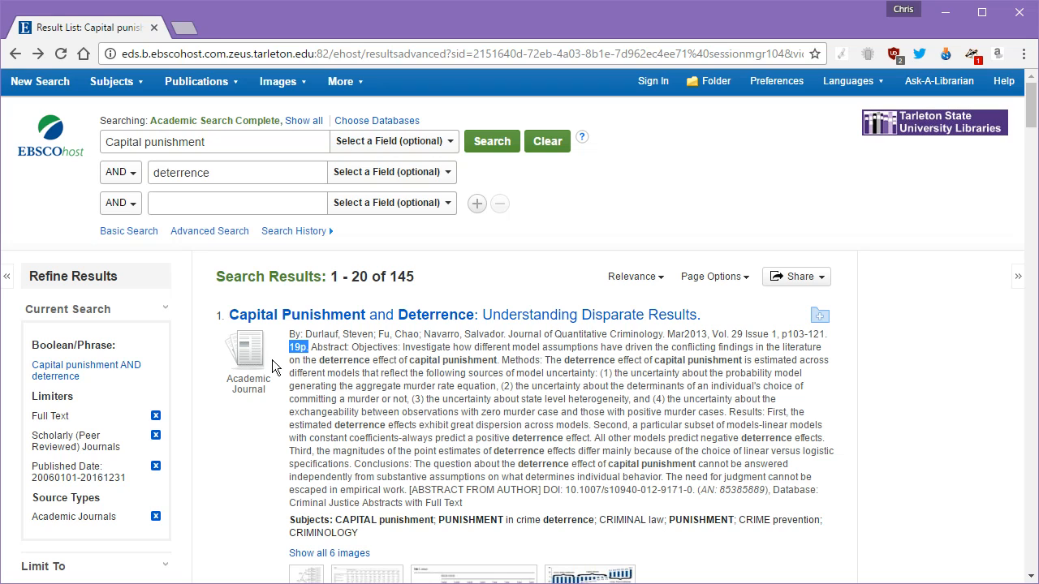
drag(313, 344, 586, 518)
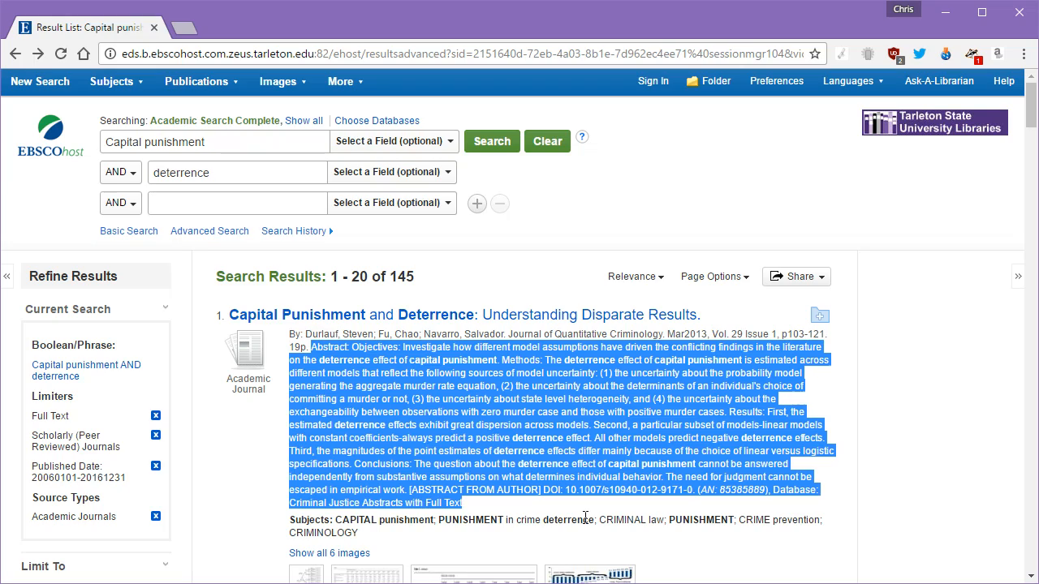
scroll(687, 452, down, 3)
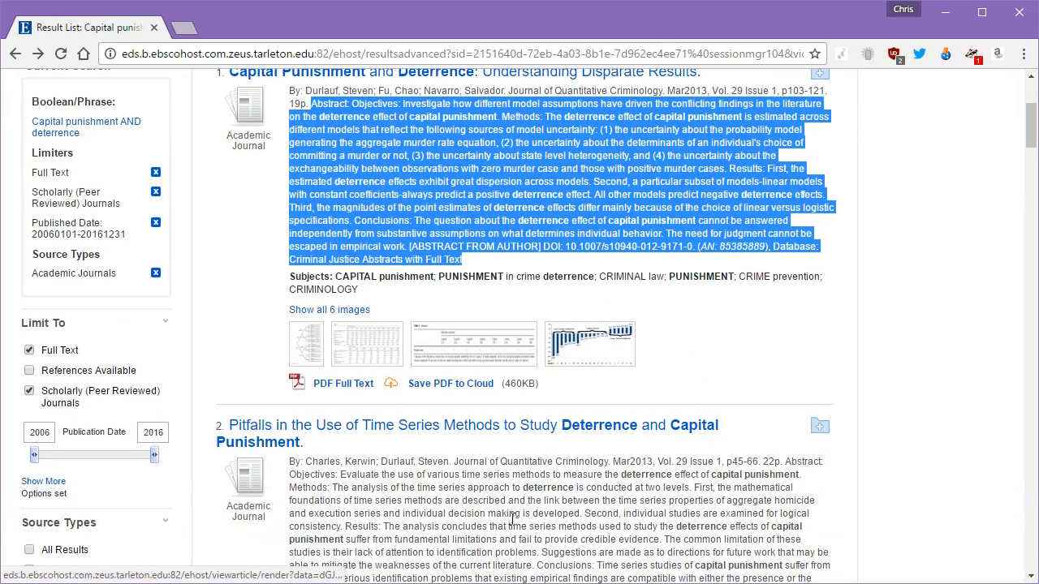
drag(776, 461, 763, 462)
scroll(730, 498, down, 5)
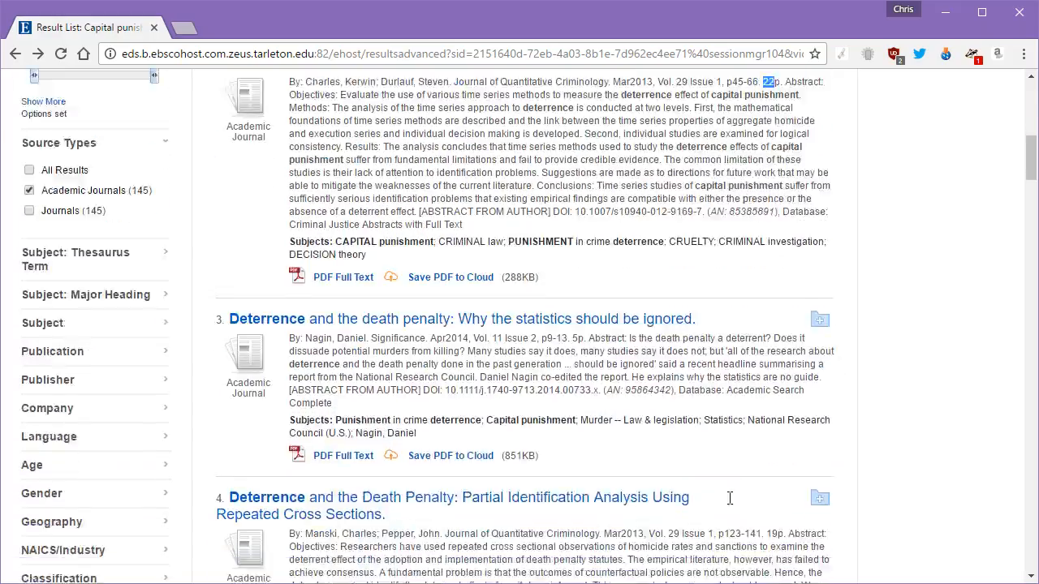
scroll(729, 499, down, 1)
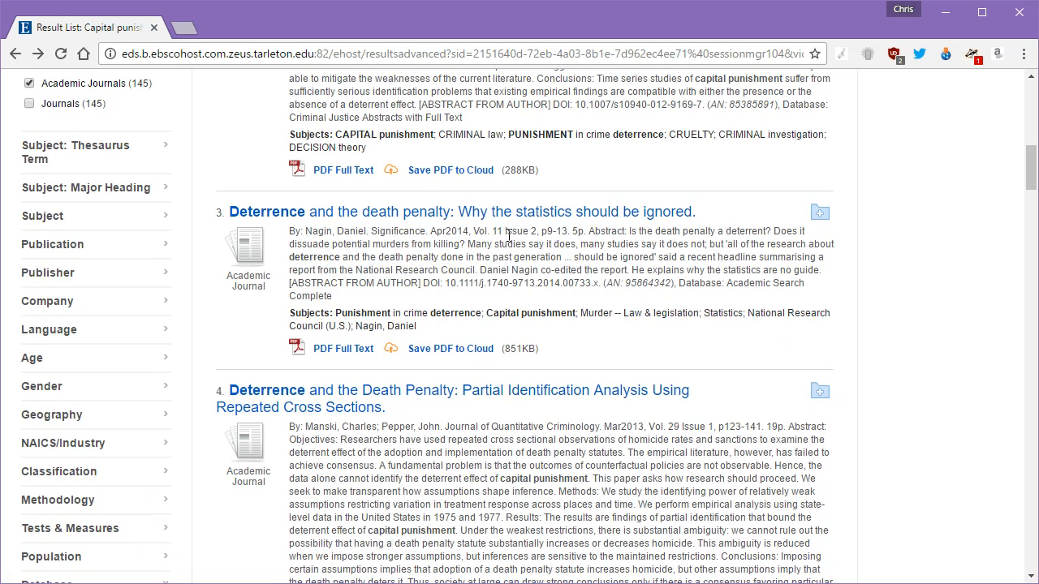
drag(579, 231, 569, 232)
click(766, 424)
scroll(748, 459, down, 5)
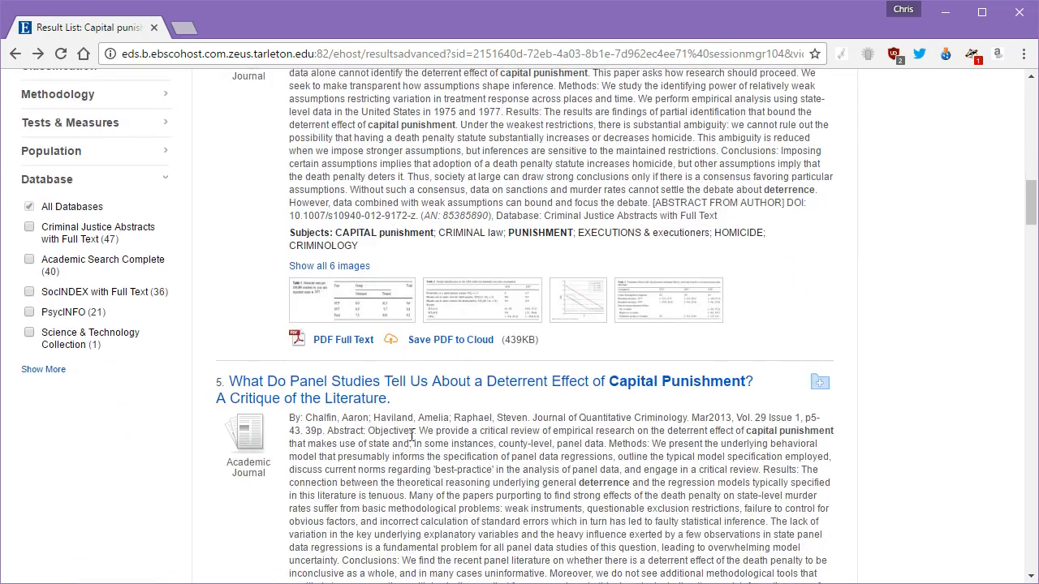
click(307, 430)
double_click(310, 431)
scroll(609, 416, down, 6)
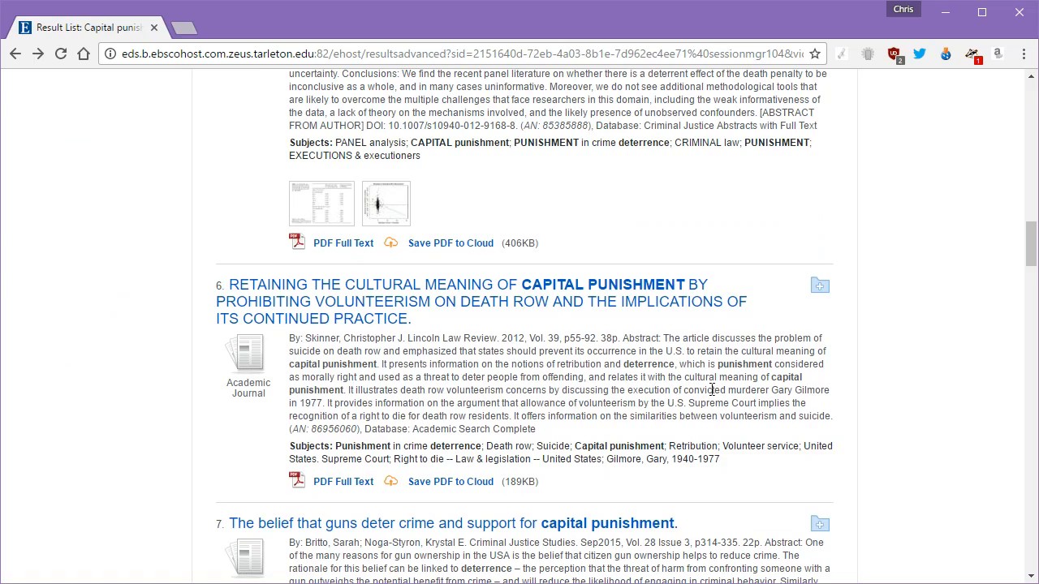
double_click(617, 339)
scroll(710, 247, up, 1)
scroll(710, 248, up, 15)
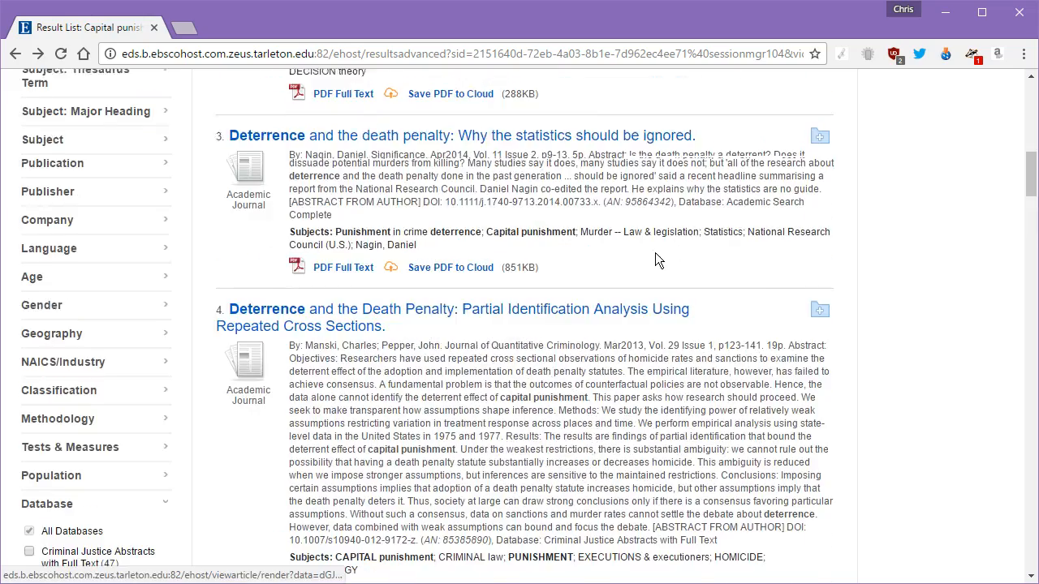
scroll(657, 259, up, 4)
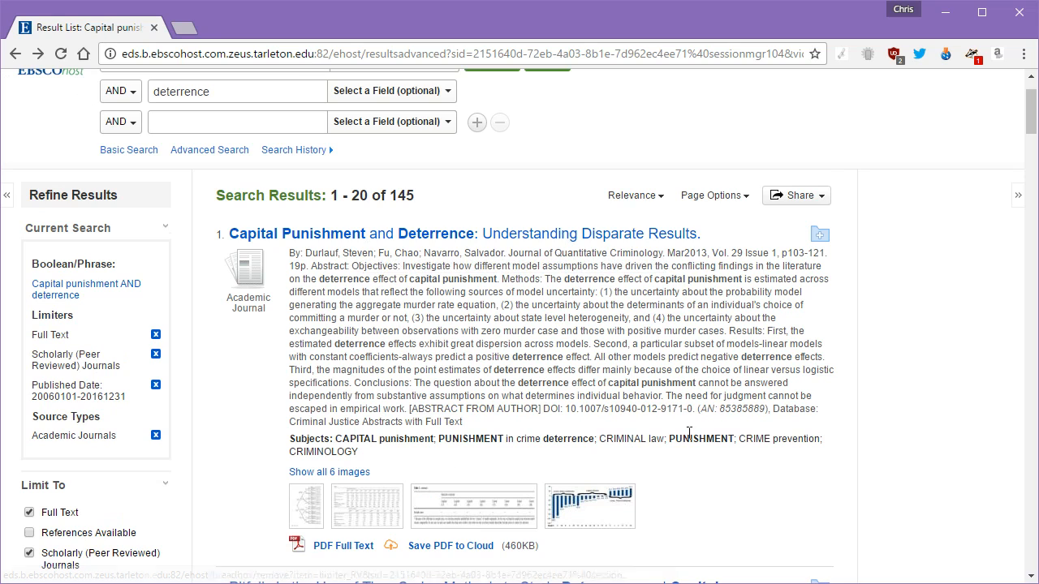
right_click(322, 235)
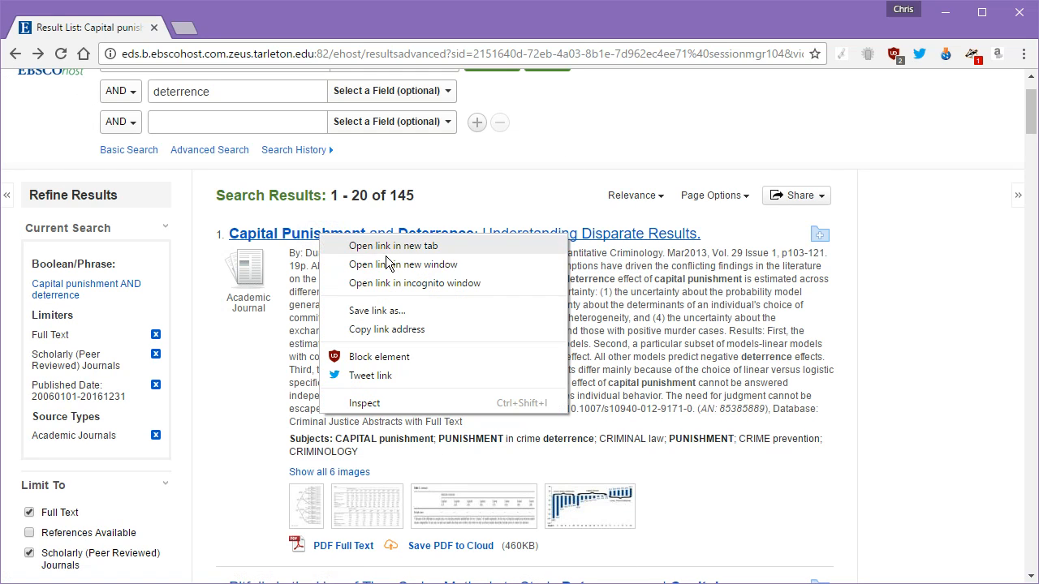
click(441, 211)
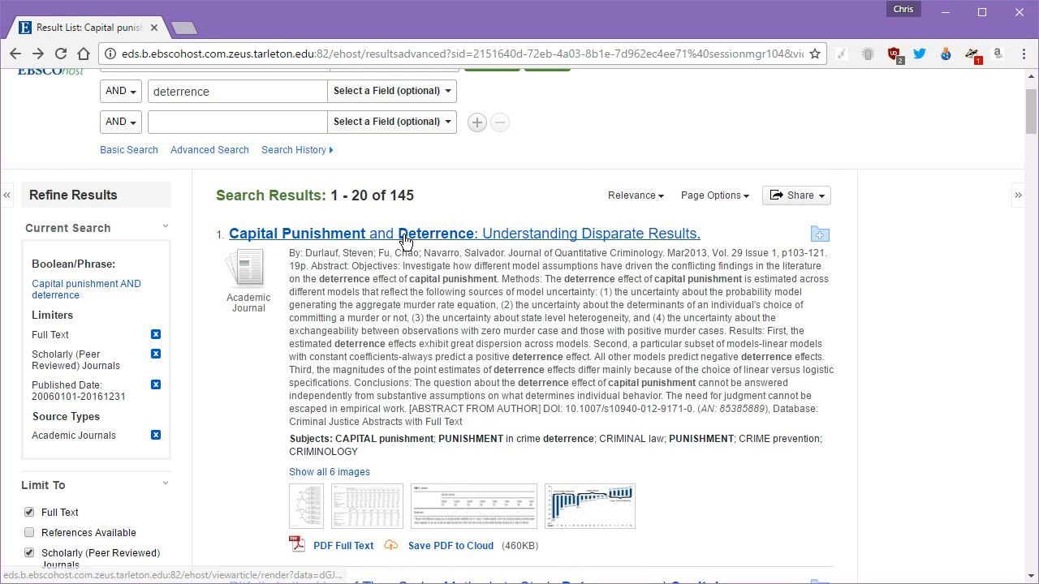
right_click(403, 241)
click(524, 251)
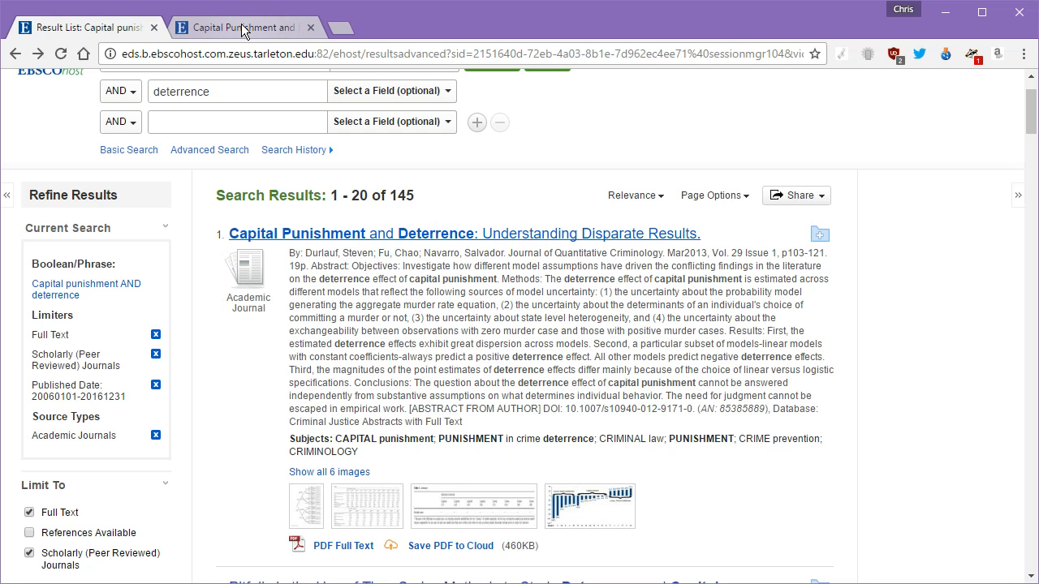
scroll(410, 209, down, 3)
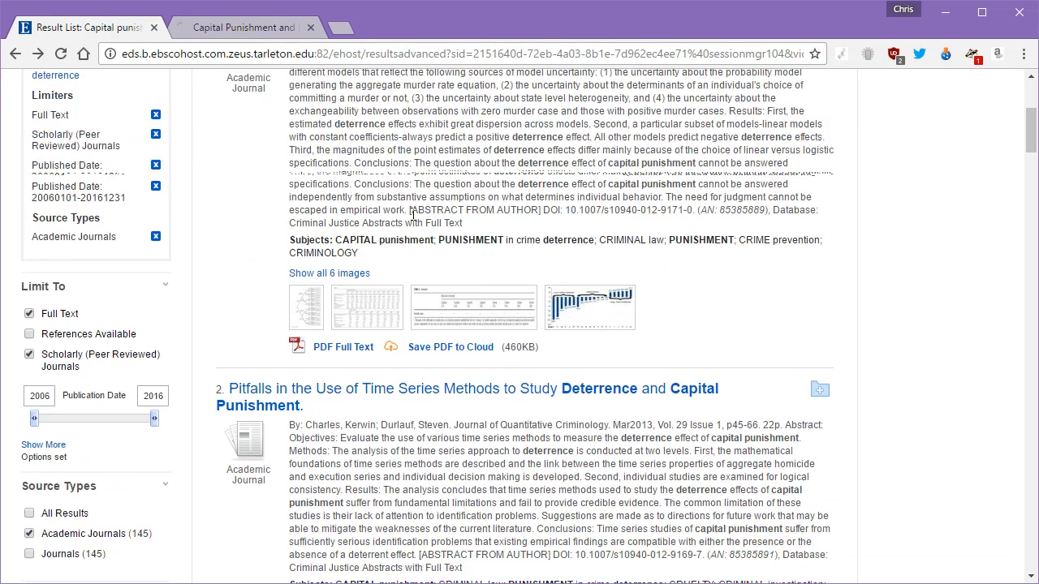
scroll(412, 212, down, 3)
scroll(452, 349, down, 4)
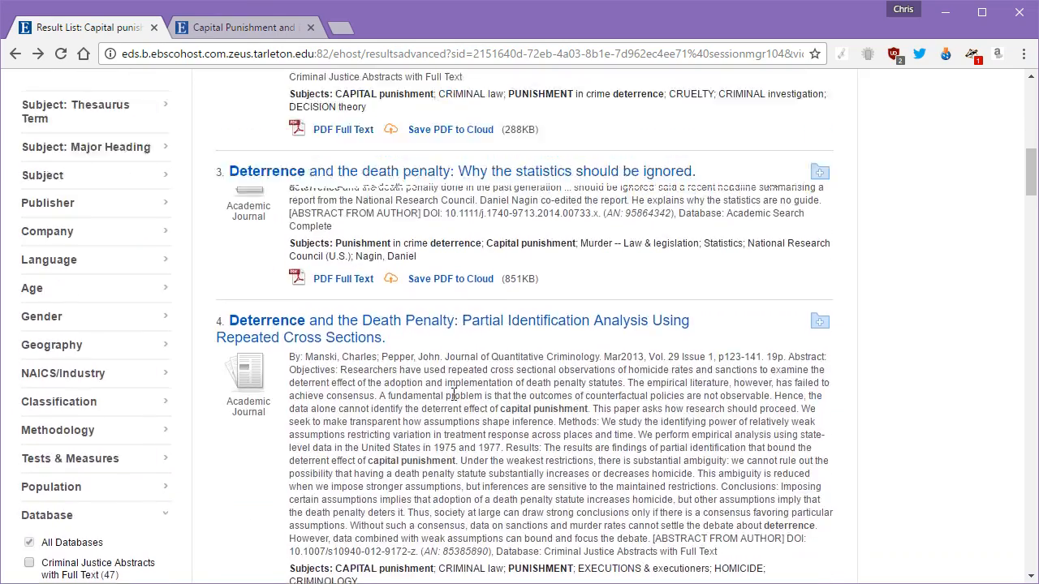
scroll(454, 396, up, 10)
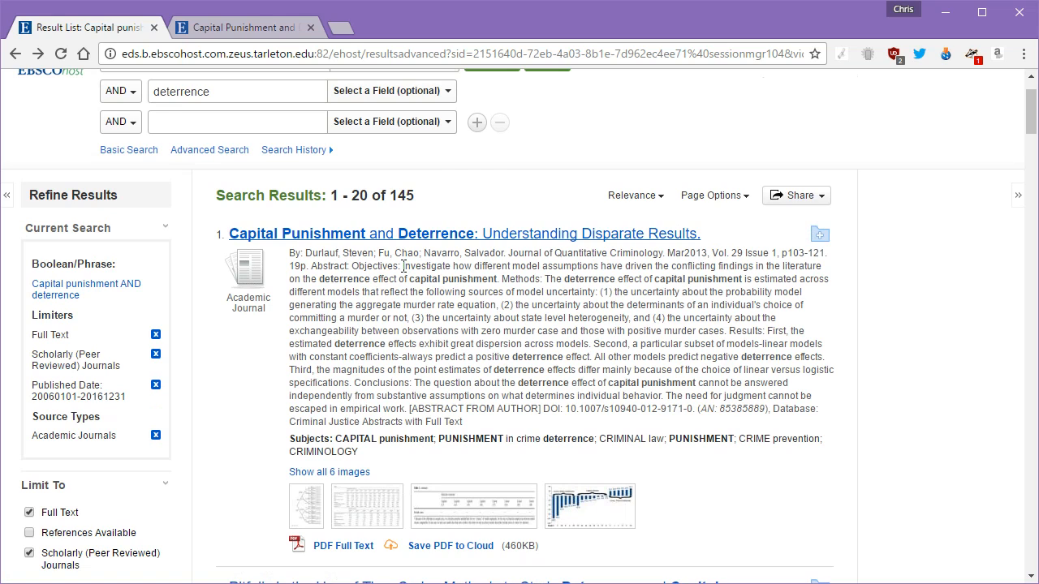
drag(403, 266, 499, 288)
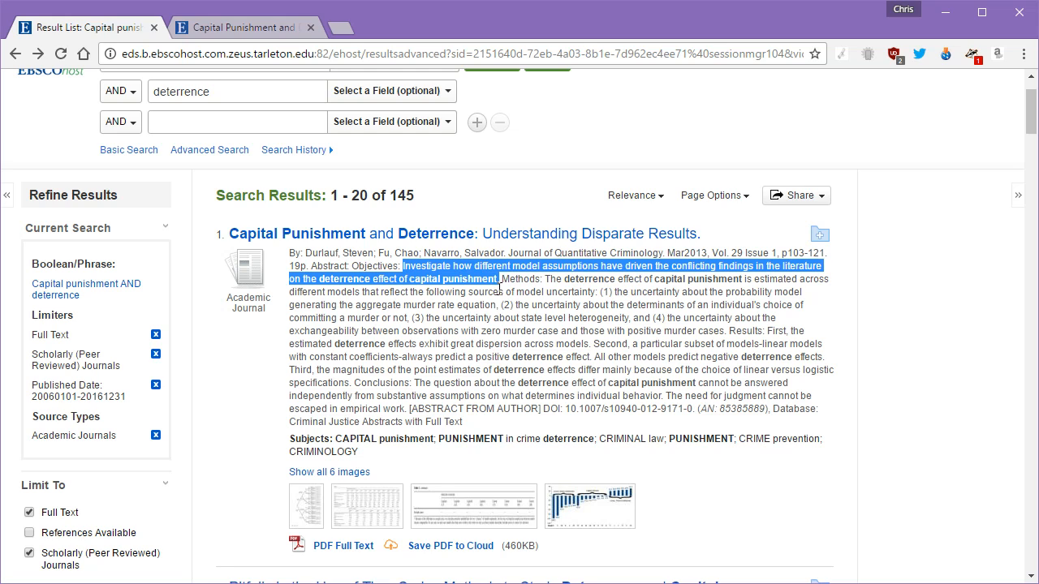
click(486, 298)
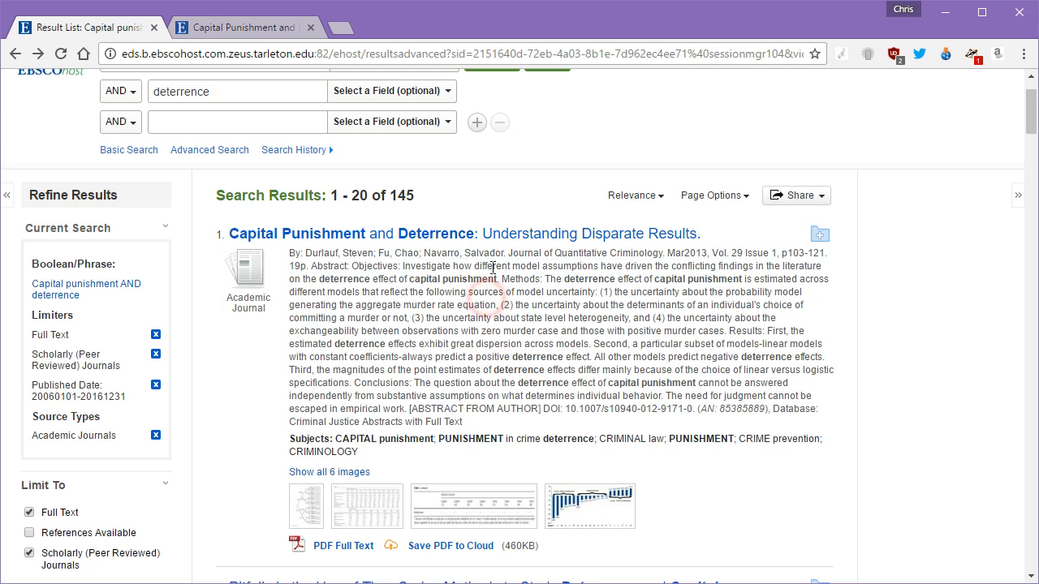
click(403, 265)
drag(403, 266, 499, 280)
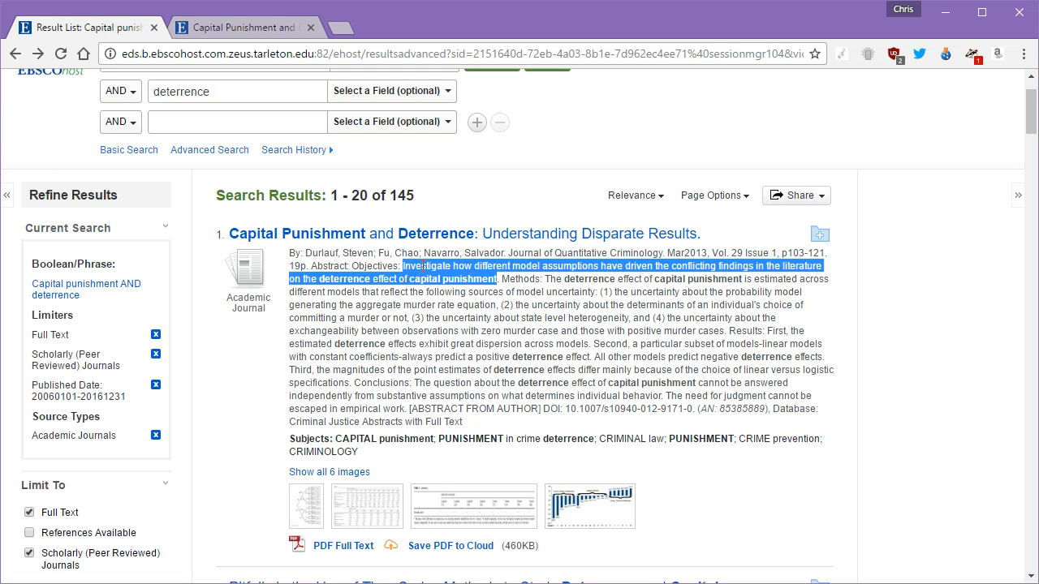
click(337, 367)
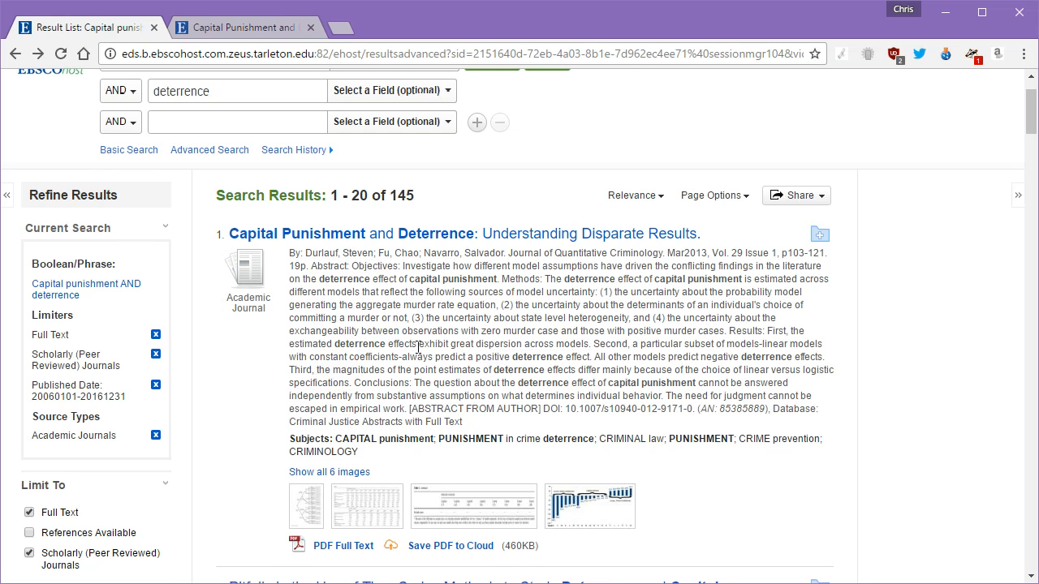
scroll(418, 347, down, 4)
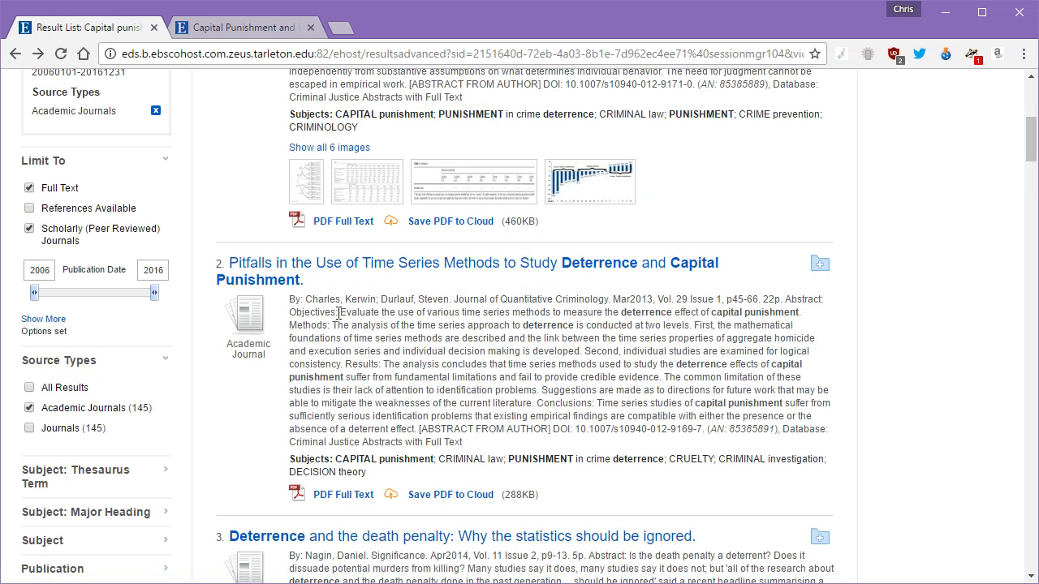
Step: Open the Pitfalls article and the death penalty statistics article (results 2 and 3) in new tabs
drag(339, 313, 812, 316)
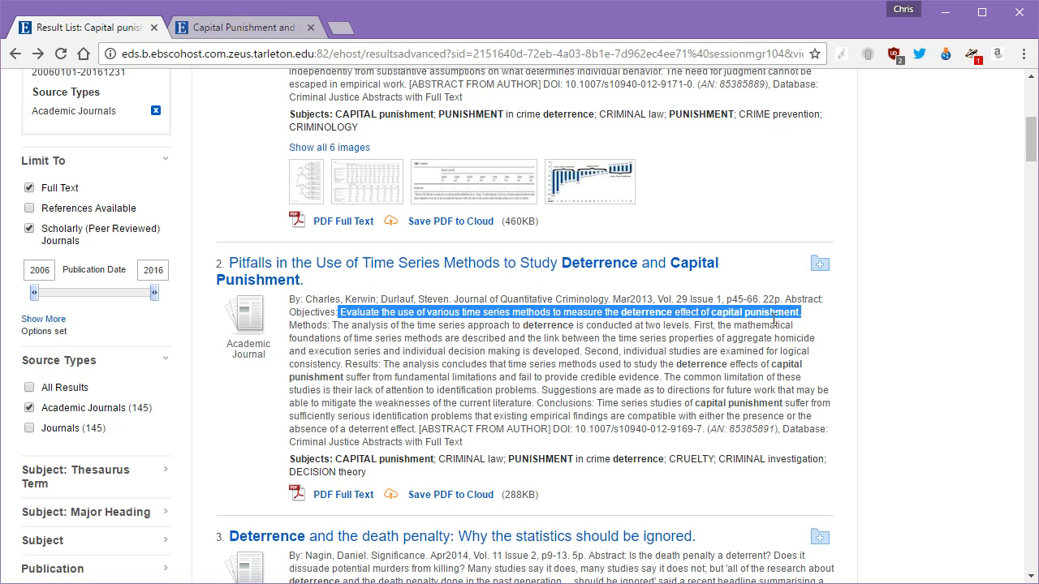
right_click(437, 278)
click(449, 279)
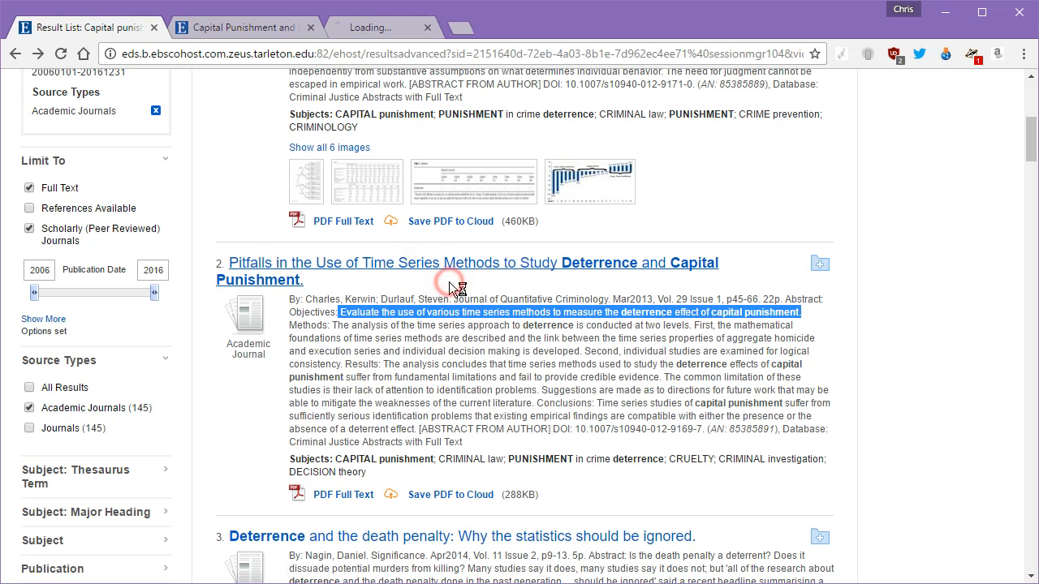
scroll(451, 284, down, 3)
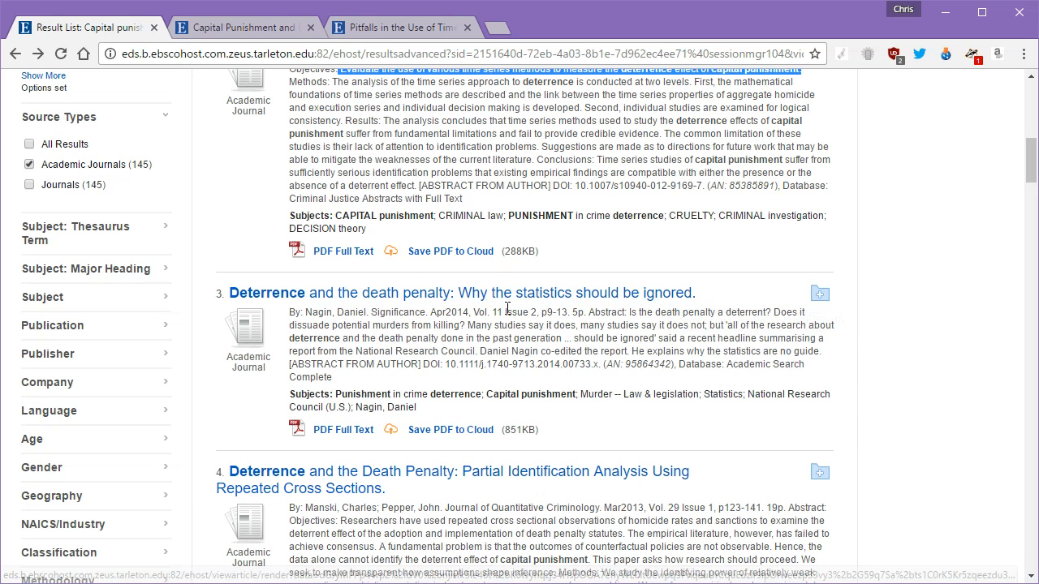
drag(628, 313, 701, 328)
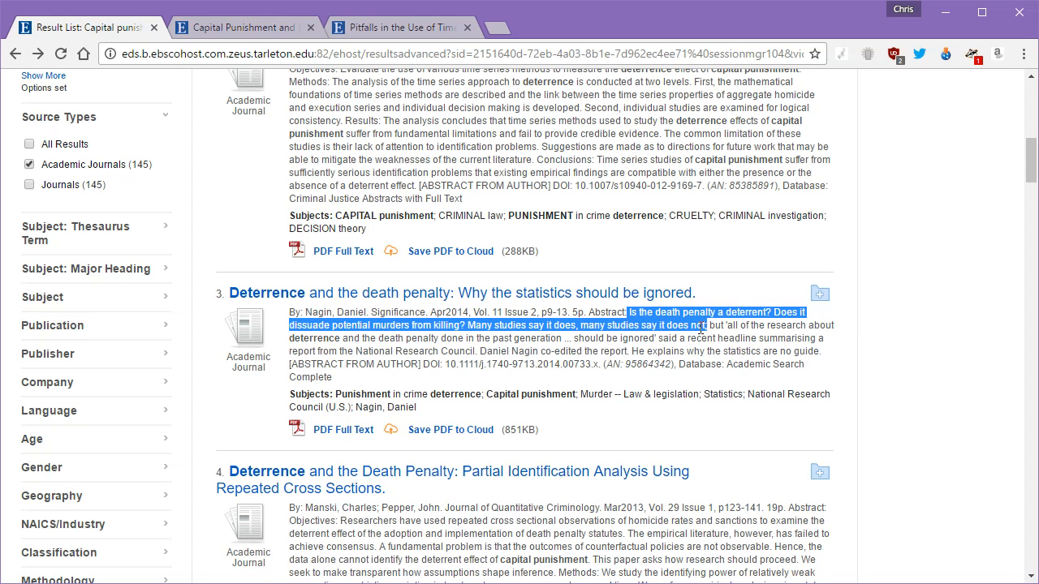
right_click(501, 289)
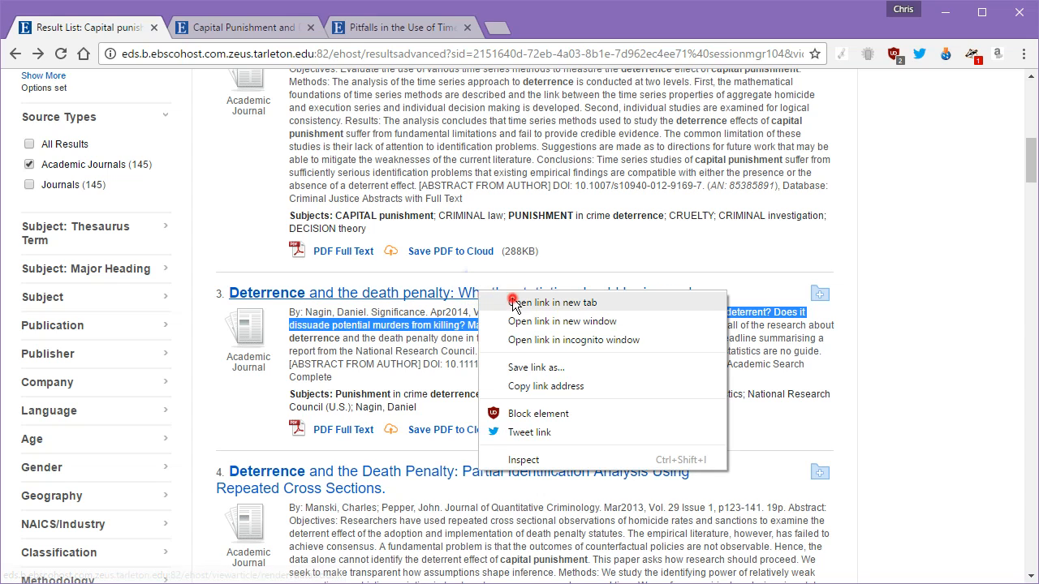
click(505, 302)
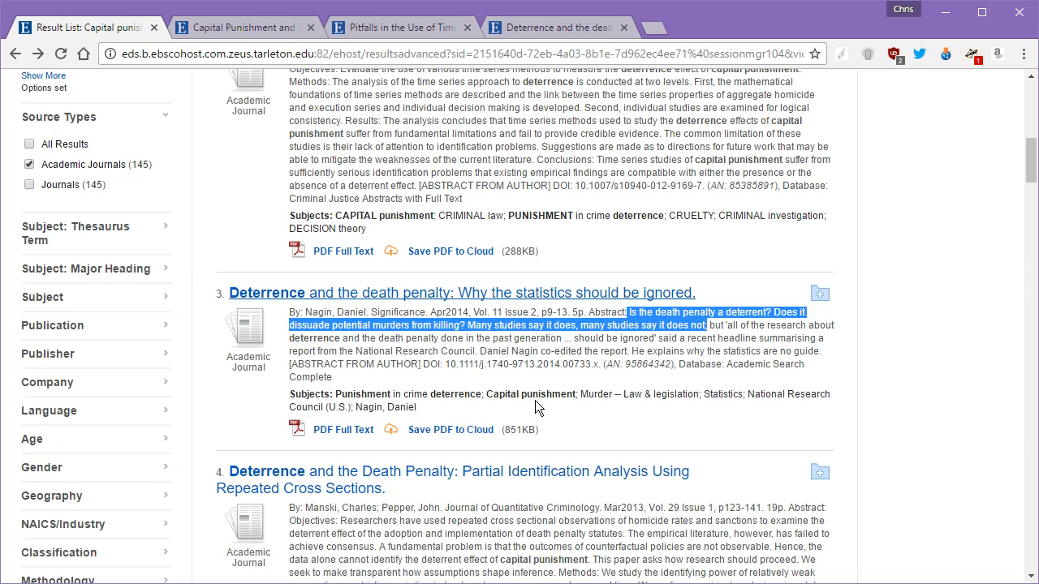
Step: Go back to the Capital Punishment and Deterrence article's record
scroll(527, 367, up, 4)
scroll(526, 367, down, 15)
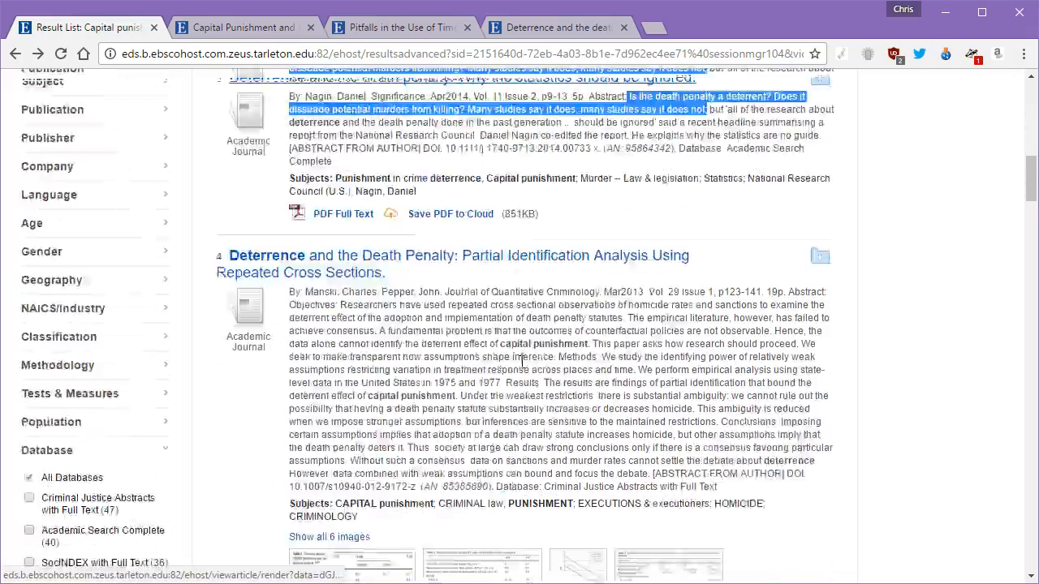
scroll(518, 361, down, 20)
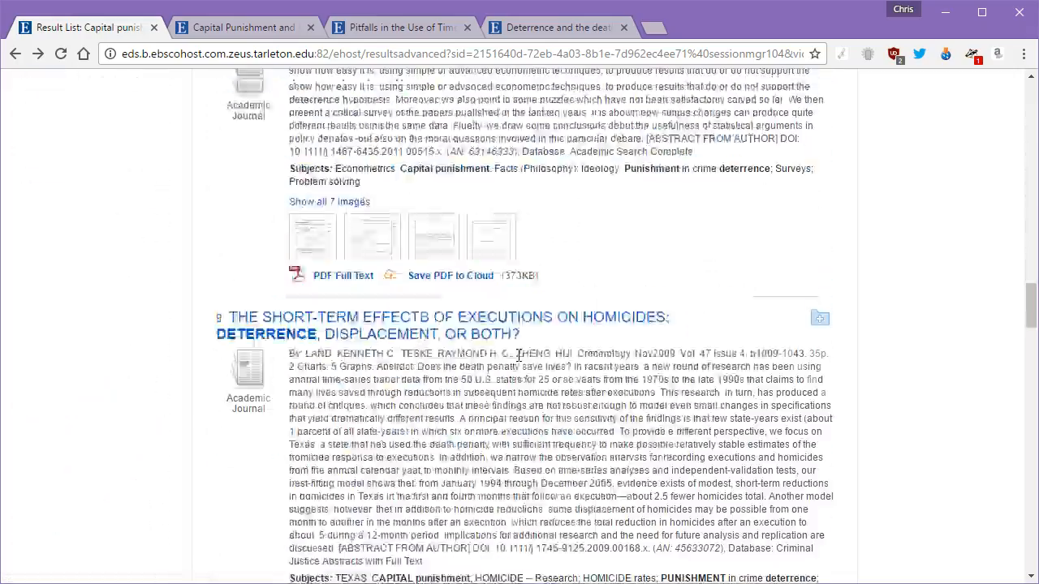
scroll(516, 364, down, 15)
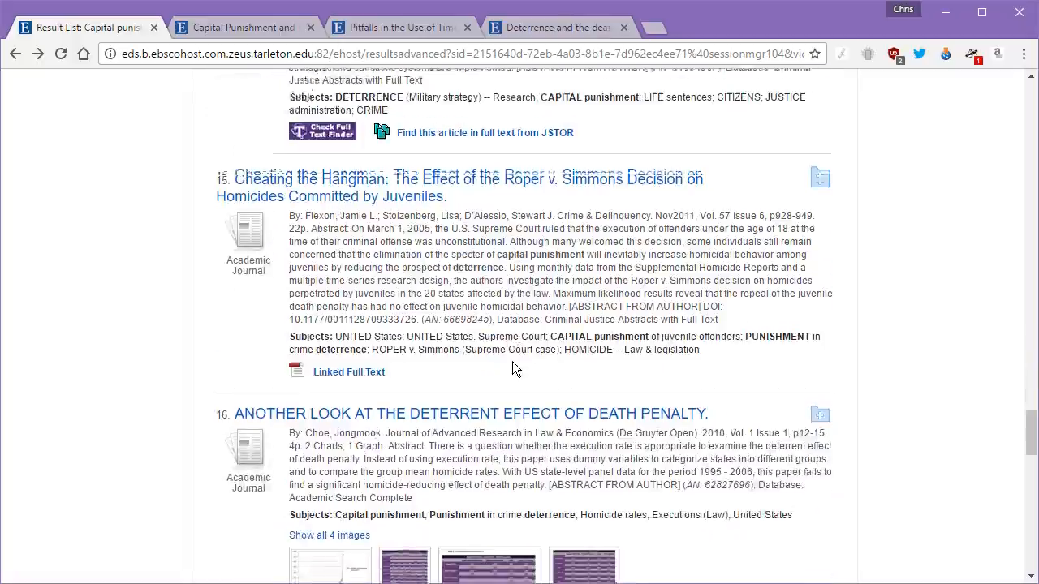
scroll(513, 365, down, 4)
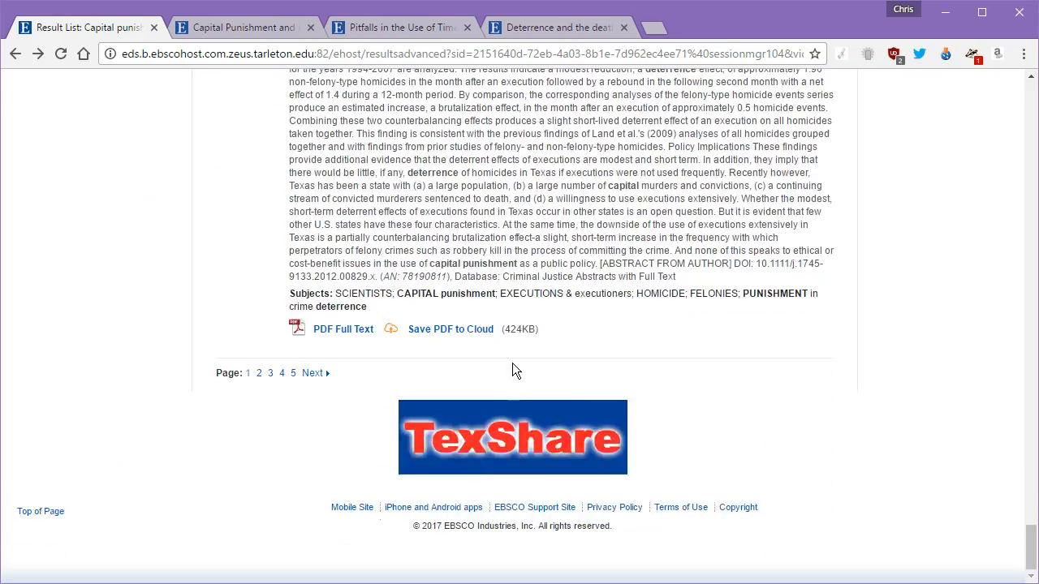
scroll(580, 361, up, 20)
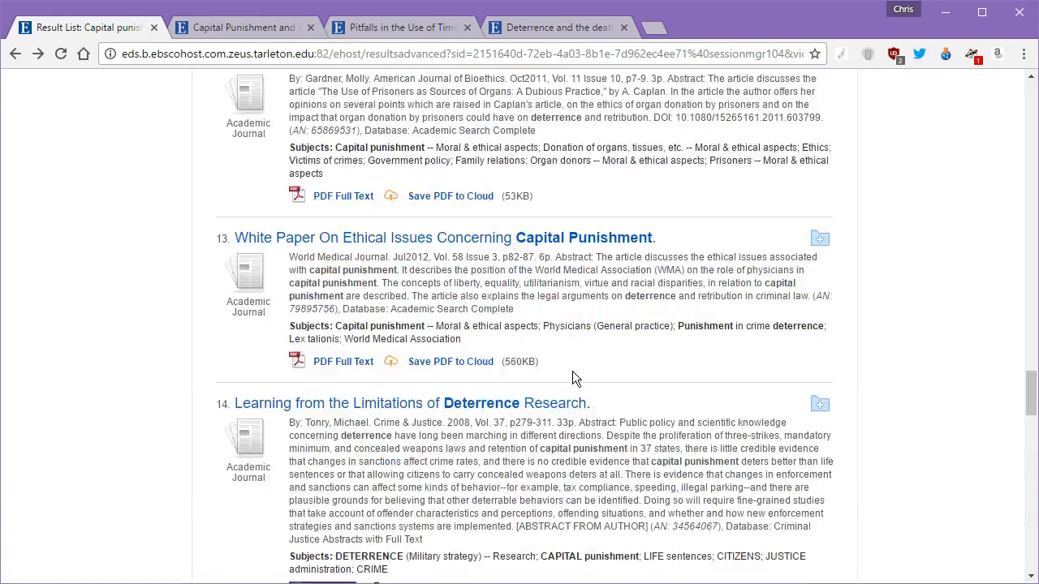
scroll(576, 372, up, 6)
click(258, 29)
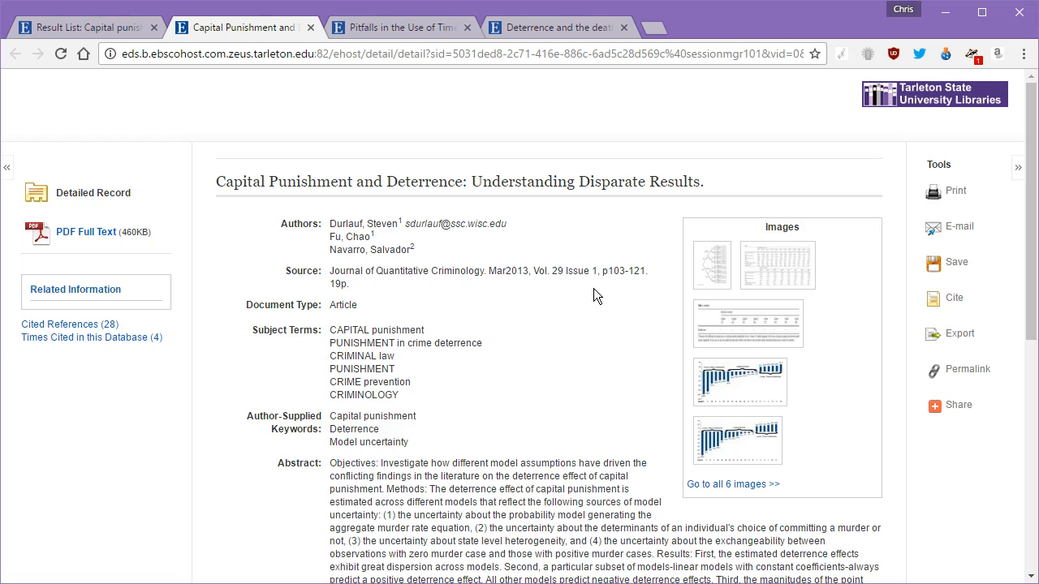
Step: Highlight the Capital Punishment and Deterrence article's whole abstract
scroll(594, 288, down, 4)
drag(328, 140, 379, 309)
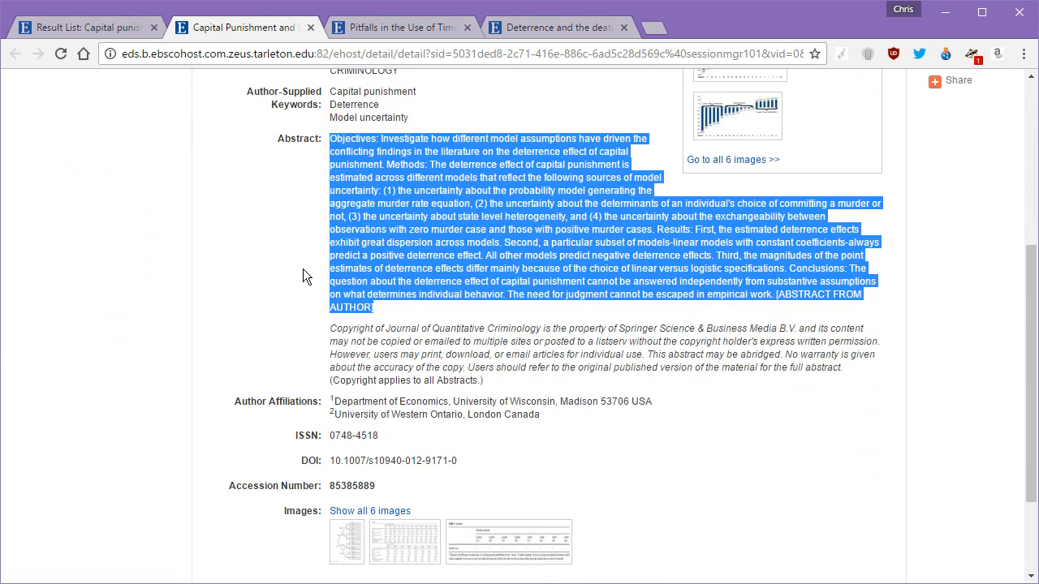
scroll(303, 269, up, 4)
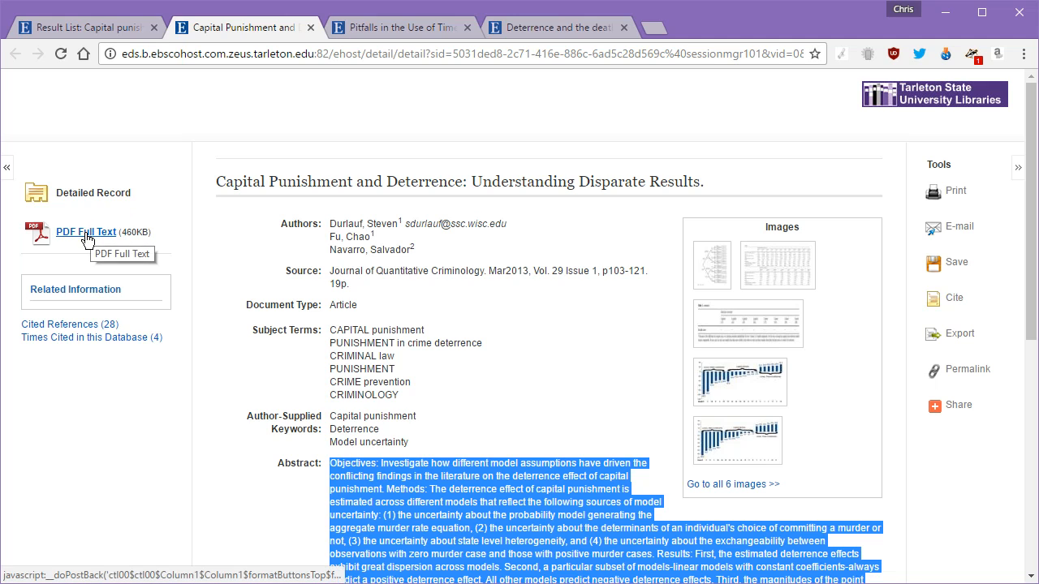
Step: Copy the title words 'Capital Punishment and Deterrence' and open the PDF Full Text
click(215, 185)
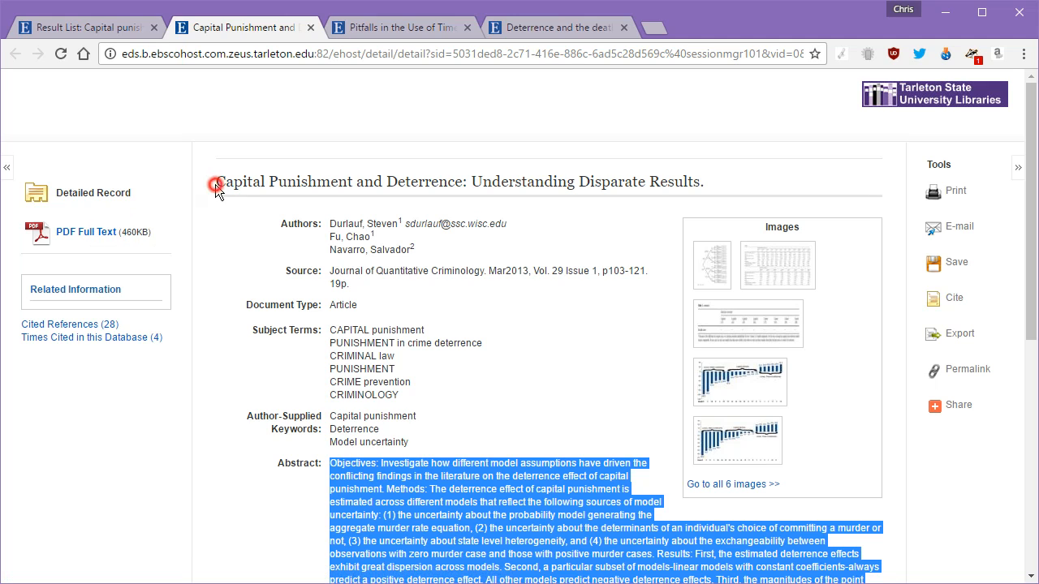
drag(215, 185, 464, 182)
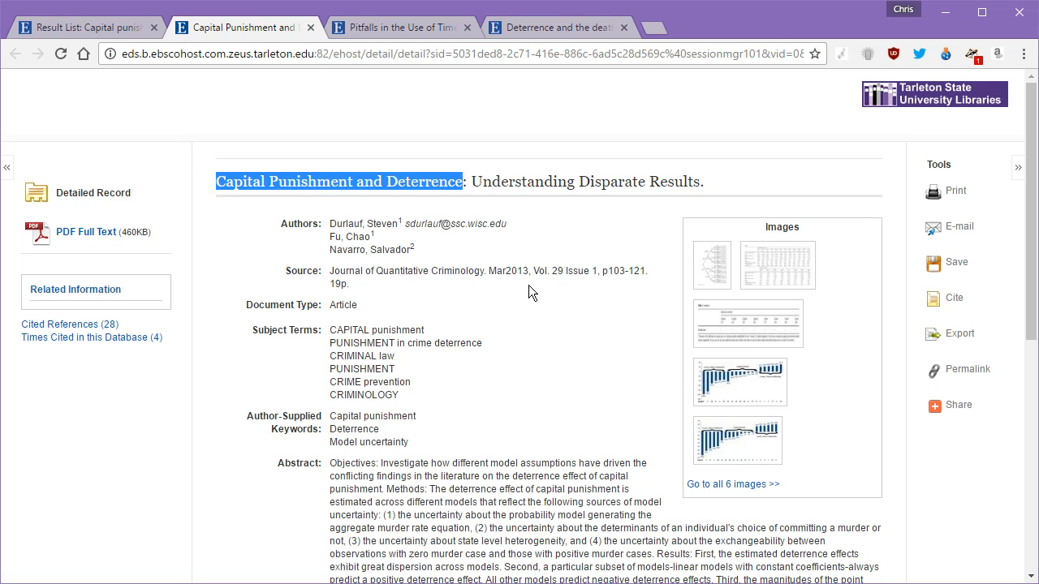
right_click(372, 180)
click(411, 191)
click(79, 233)
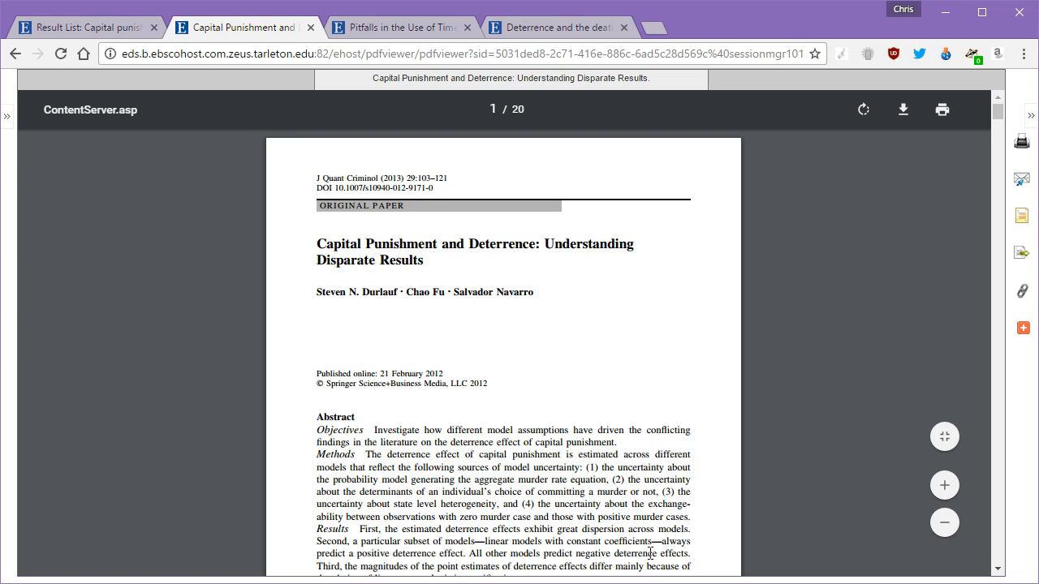
Step: Download the article PDF, bringing up a save dialog proposing ContentServer.pdf in Downloads
drag(468, 517, 486, 542)
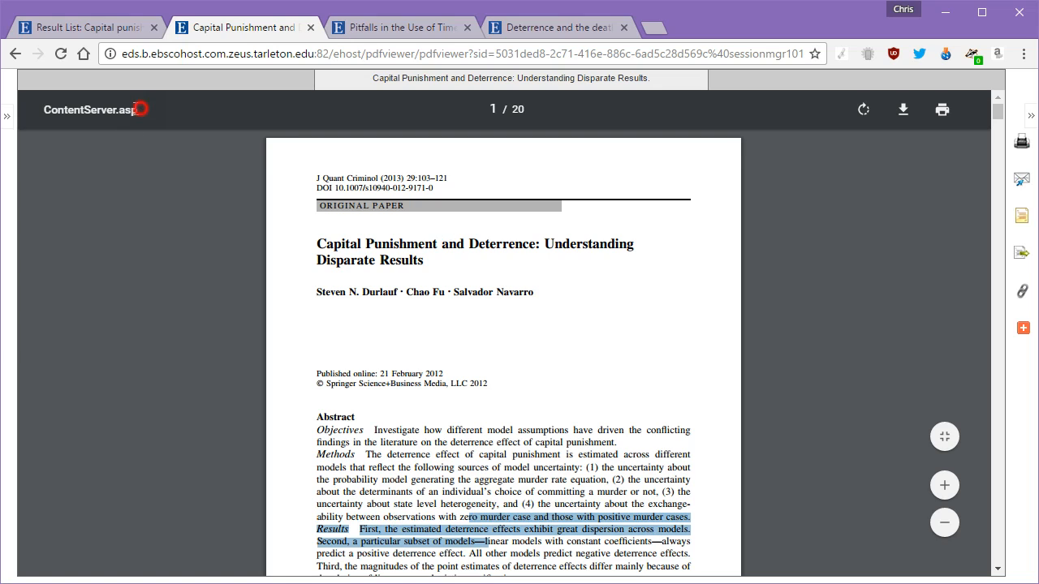
mouse_move(138, 109)
mouse_down()
mouse_move(42, 103)
mouse_move(118, 106)
mouse_up()
click(42, 106)
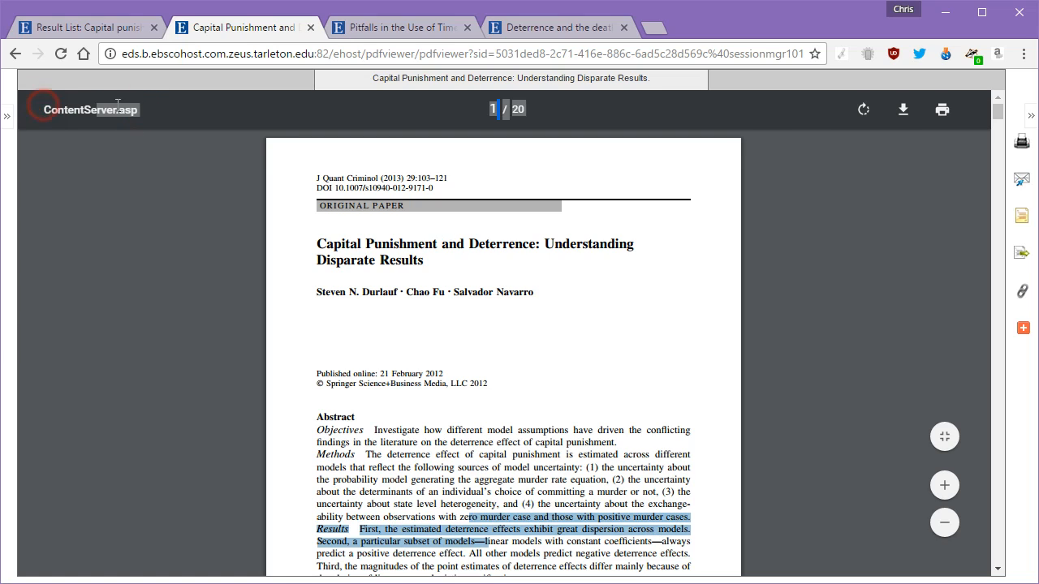
click(903, 110)
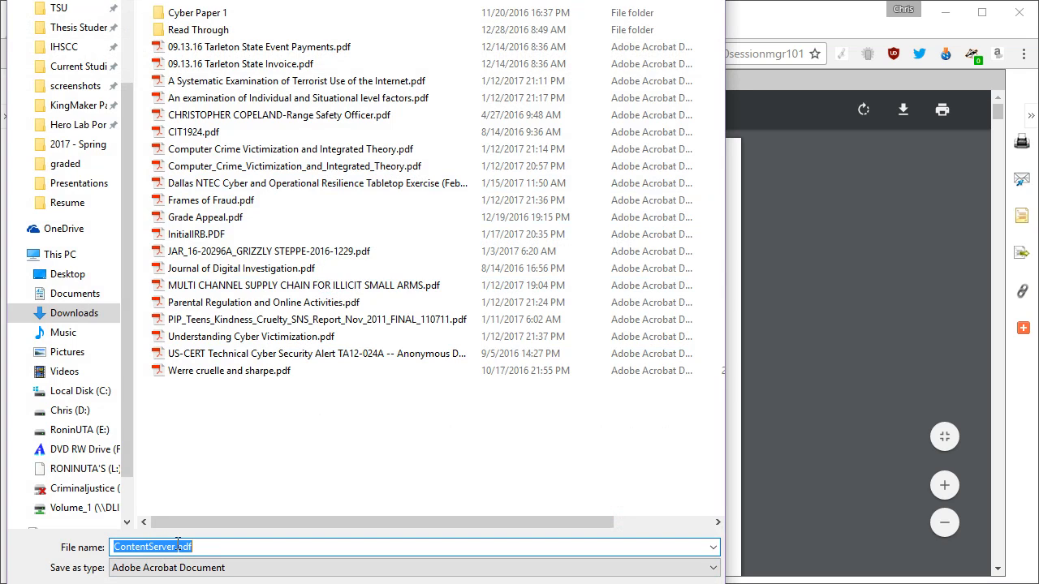
Step: Create a new folder named 'Research Methods Downloads' inside Downloads
drag(128, 309, 129, 22)
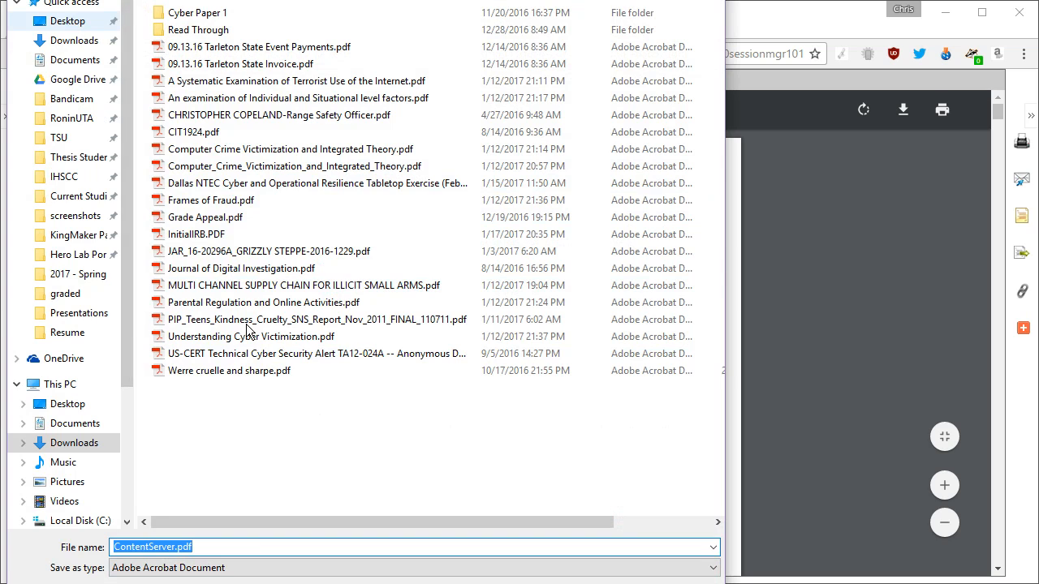
right_click(413, 437)
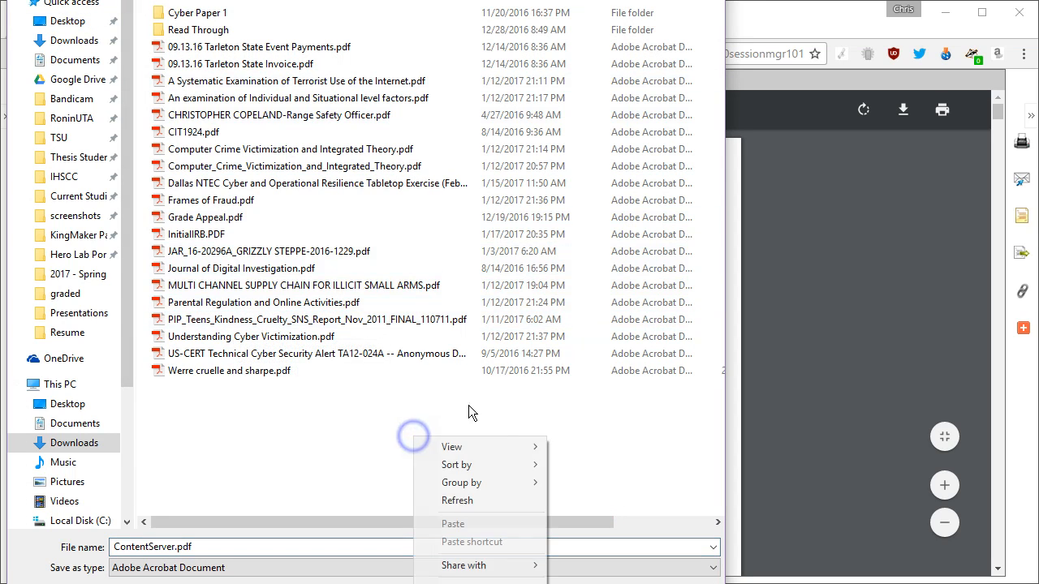
mouse_move(479, 581)
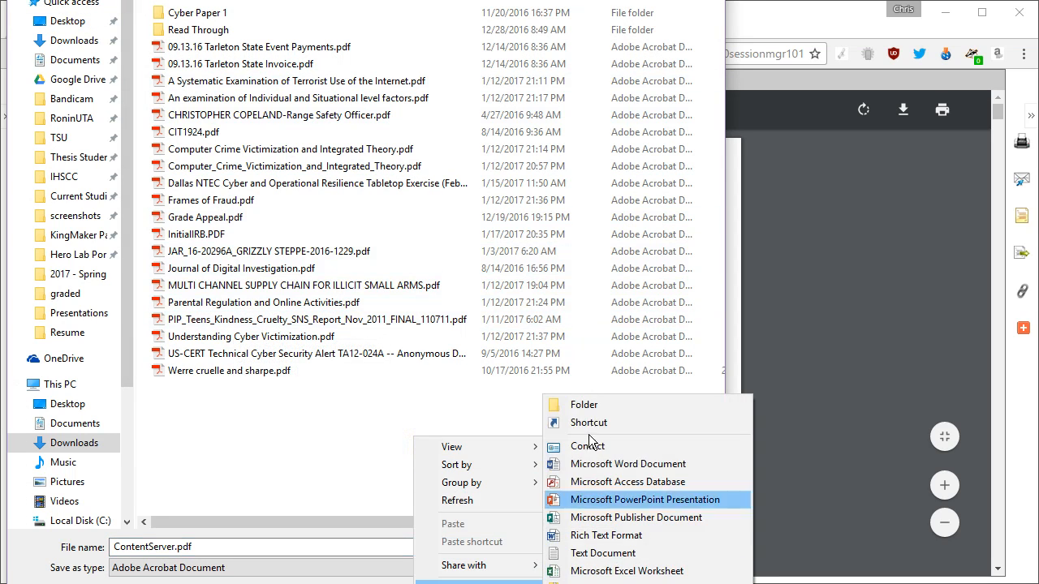
click(581, 404)
text(R)
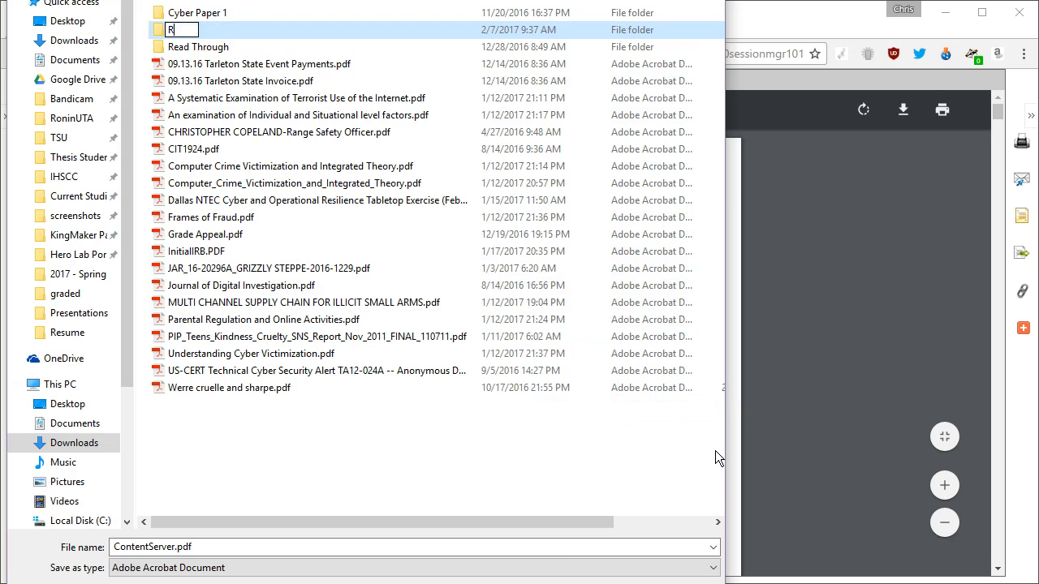
text(esearch Me)
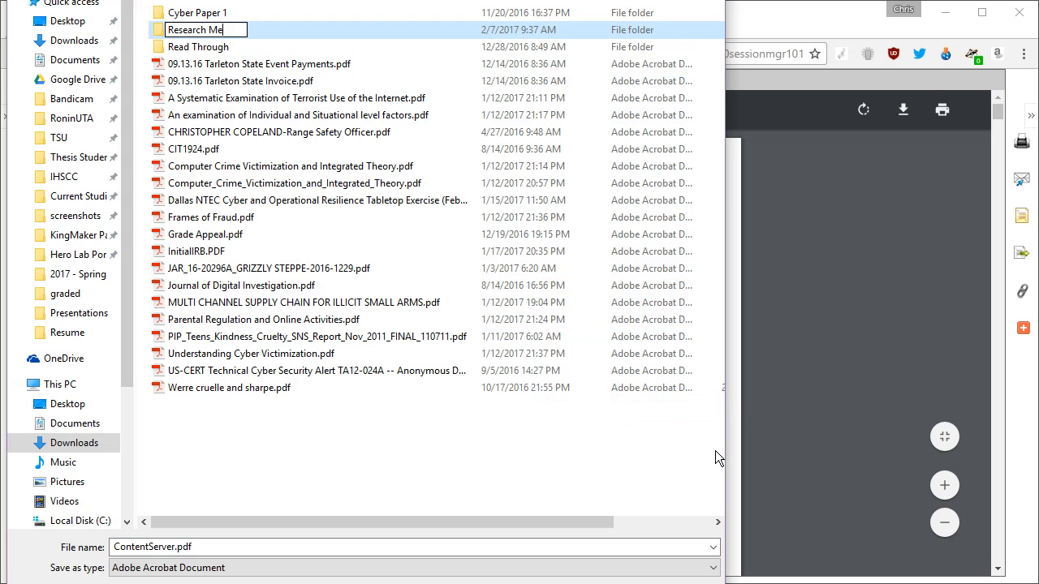
text(th)
key(BackSpace)
key(BackSpace)
text(thods )
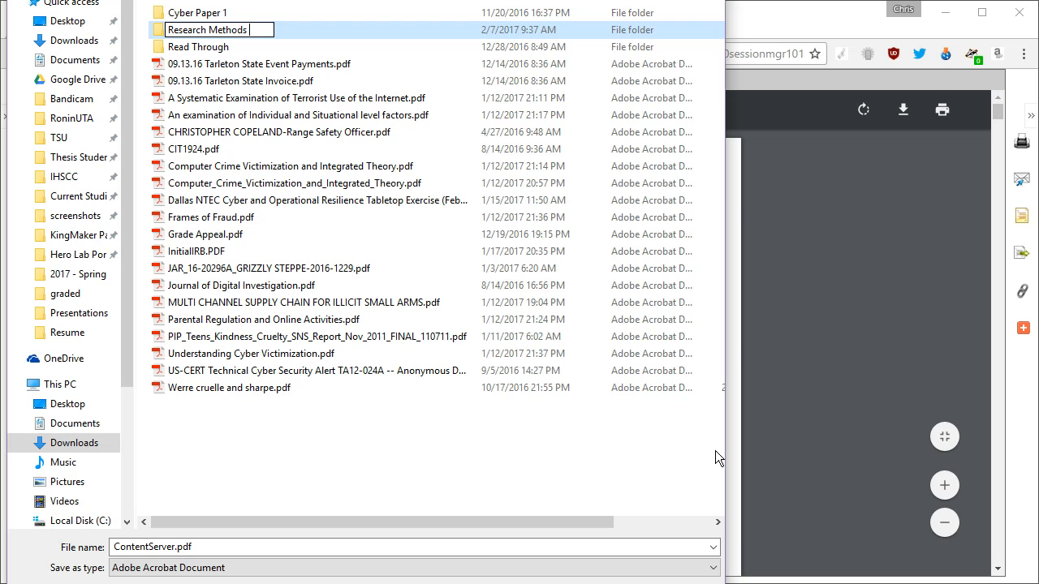
text(Downloads)
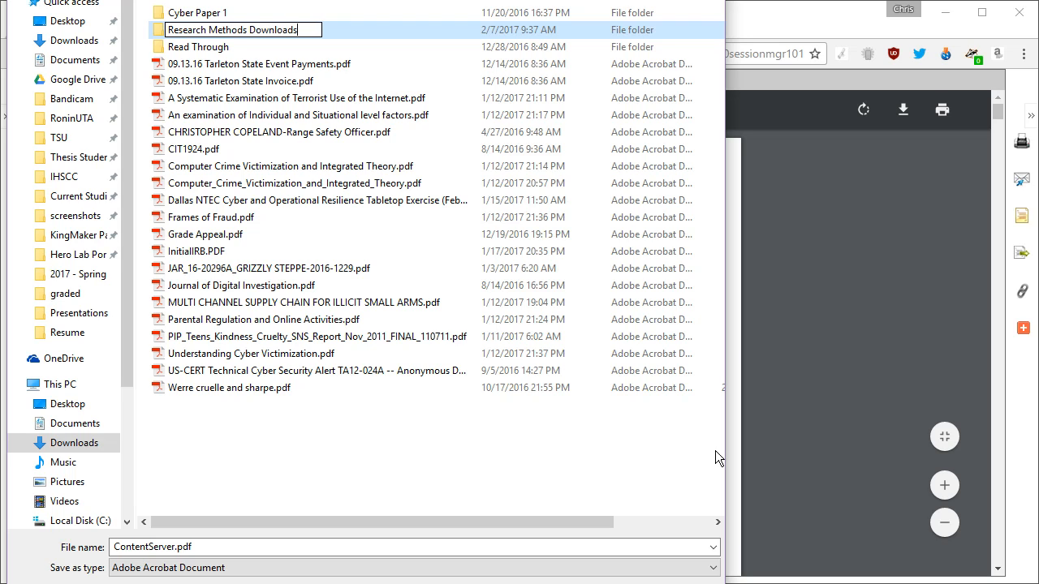
key(Return)
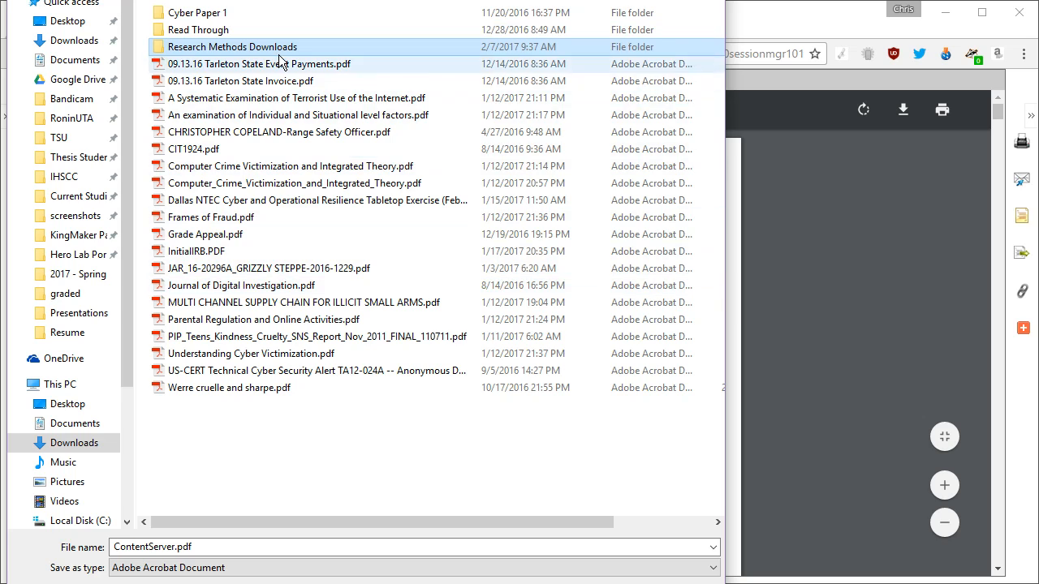
Step: Open the new folder and paste 'Capital Punishment and Deterrence' as the file name
click(279, 51)
double_click(279, 52)
click(204, 545)
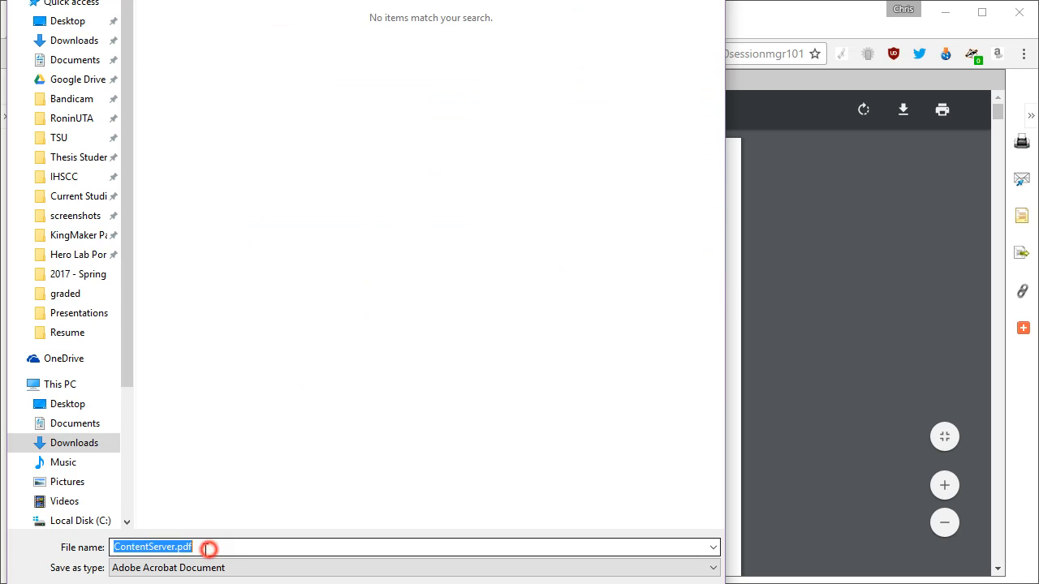
text(Capital Punishment and Deterrence)
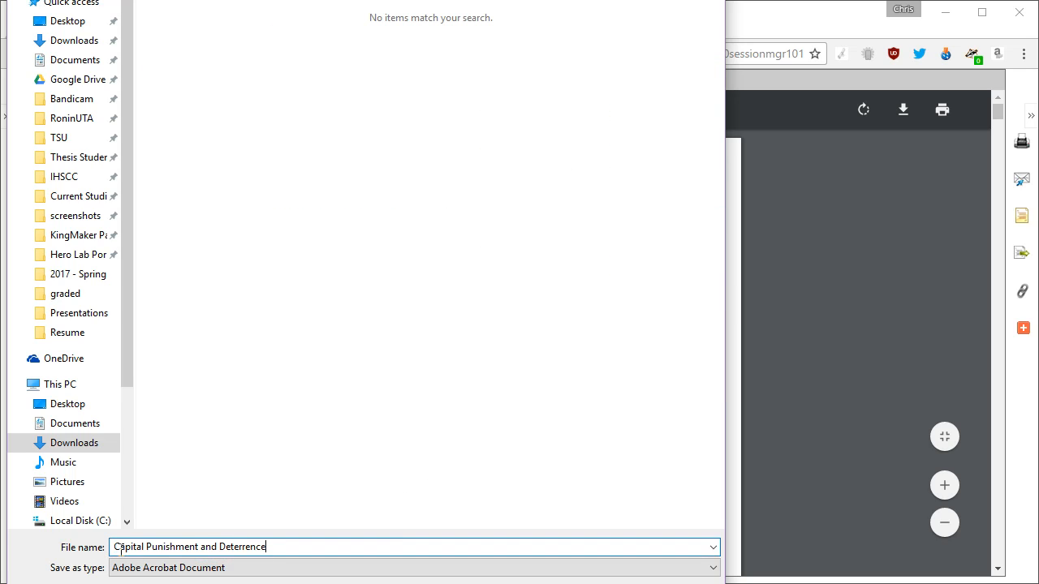
Step: Save Capital Punishment and Deterrence.pdf, open the downloaded file, and dismiss the download bar
key(Return)
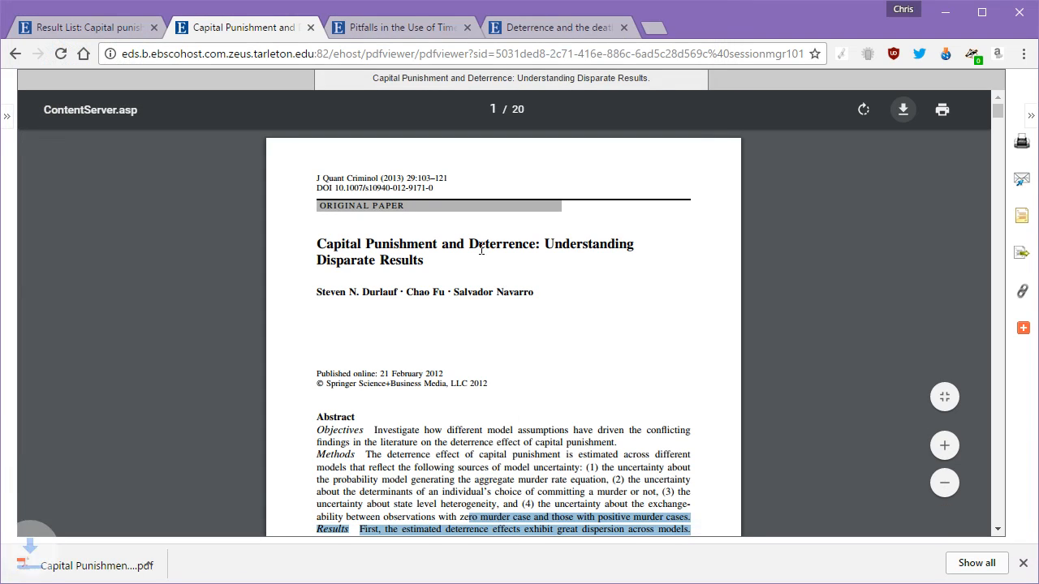
click(77, 566)
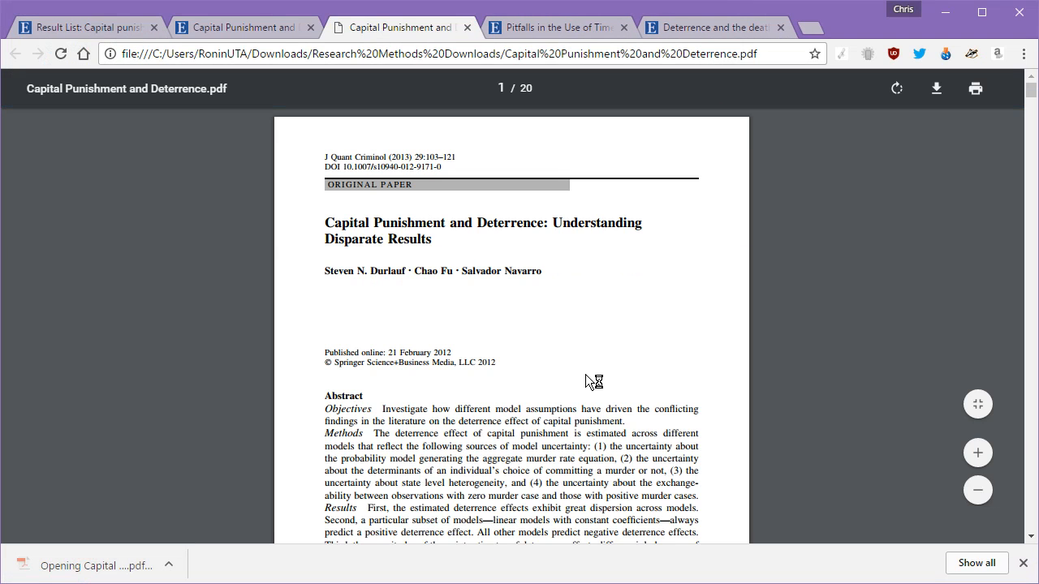
click(170, 566)
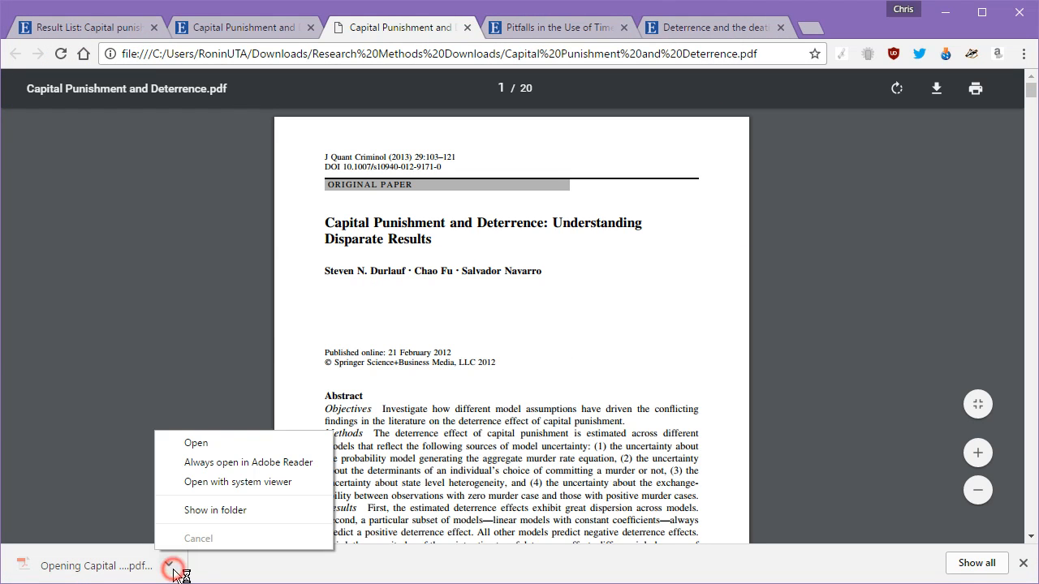
click(238, 482)
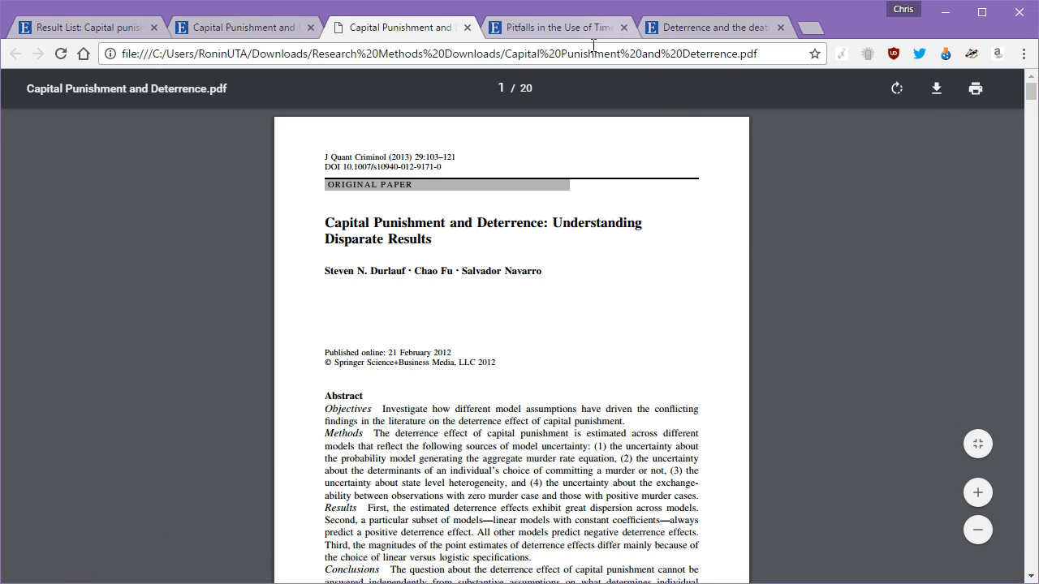
Step: Scroll through the saved PDF toward page 18's References, passing the Data section
scroll(571, 248, down, 4)
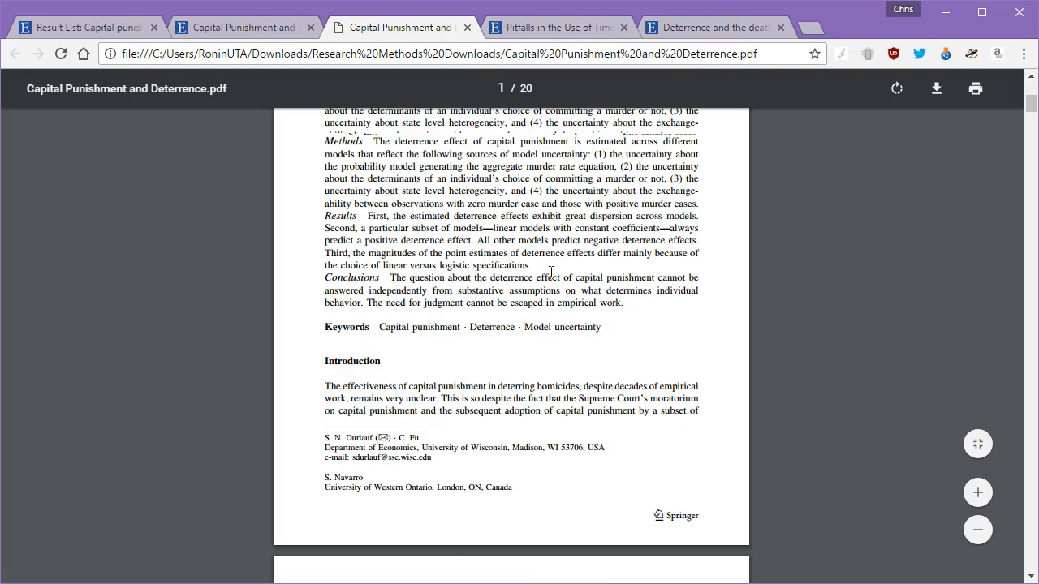
scroll(551, 272, up, 2)
scroll(491, 285, down, 7)
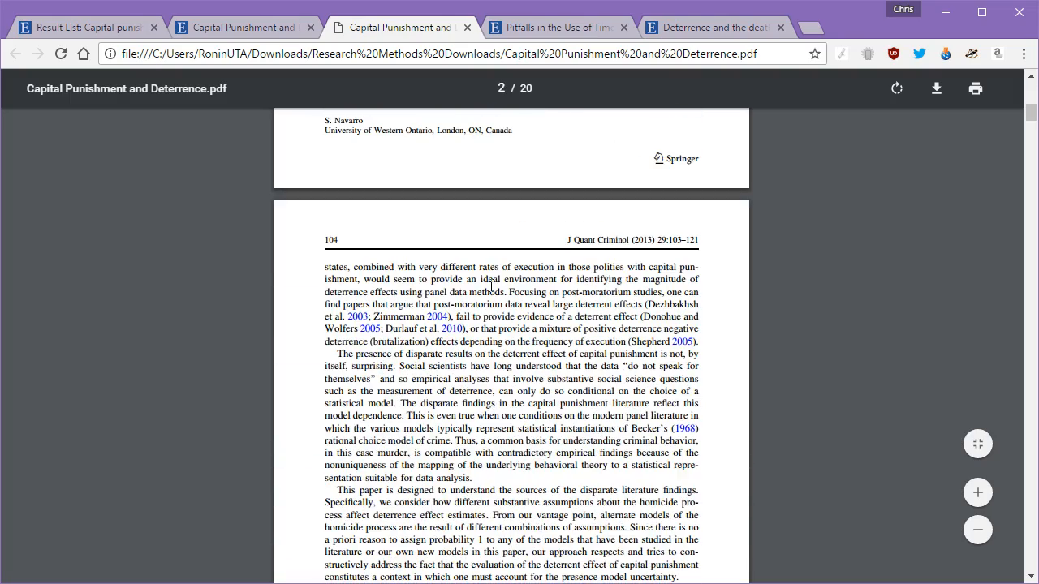
scroll(487, 271, down, 5)
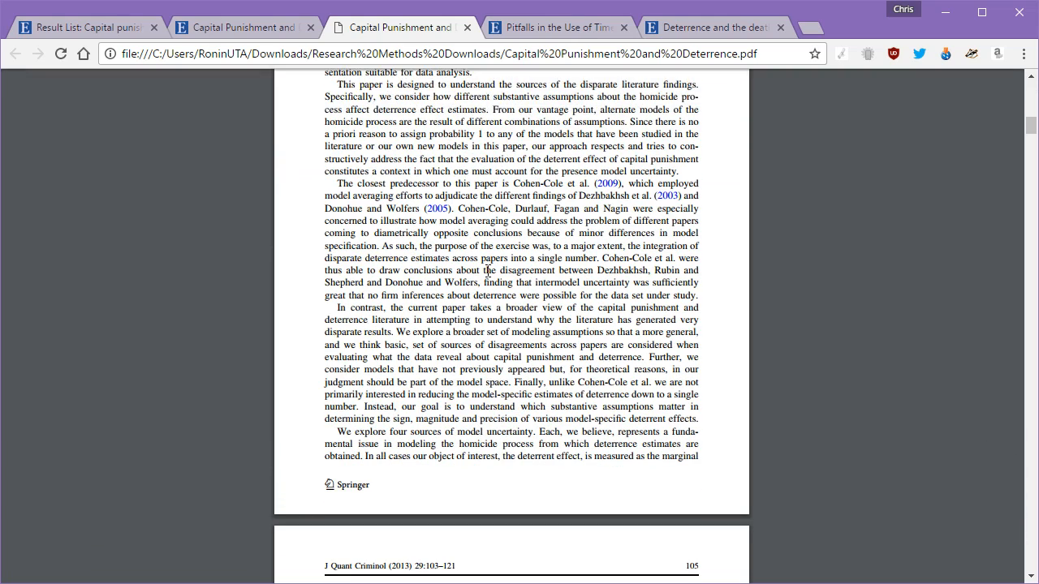
scroll(590, 273, down, 18)
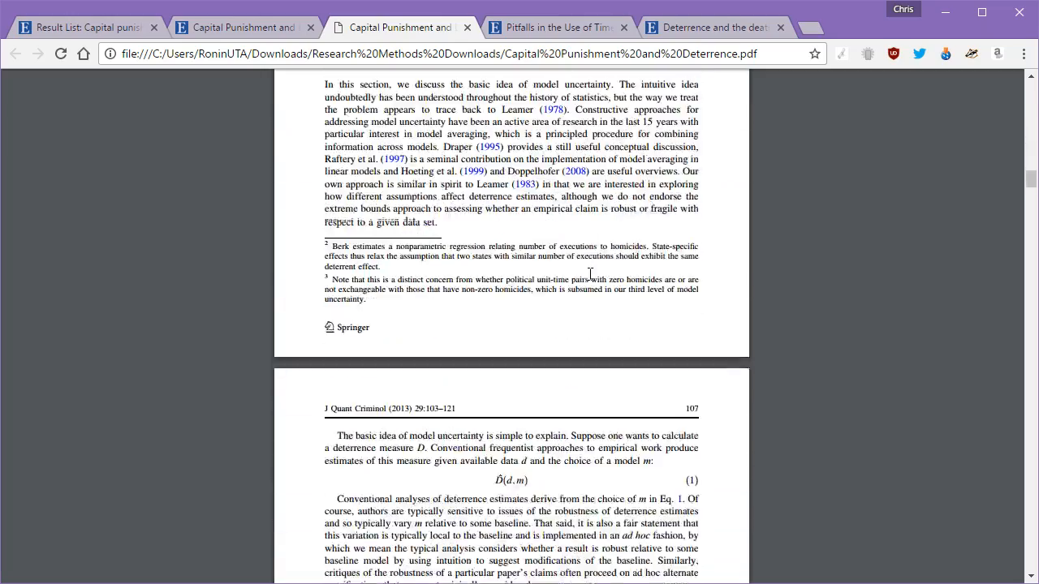
scroll(591, 274, down, 12)
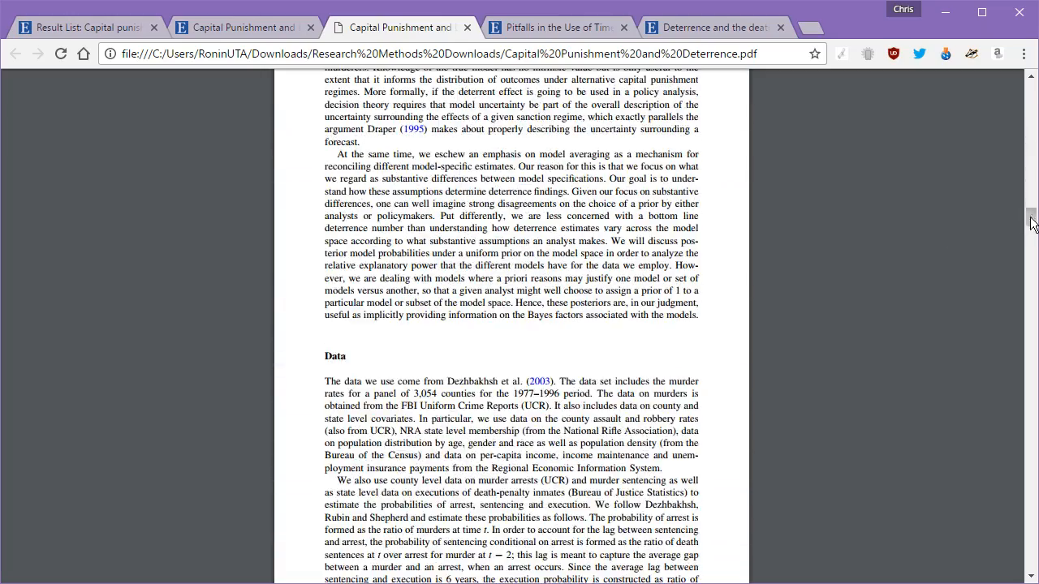
drag(1033, 224, 1014, 529)
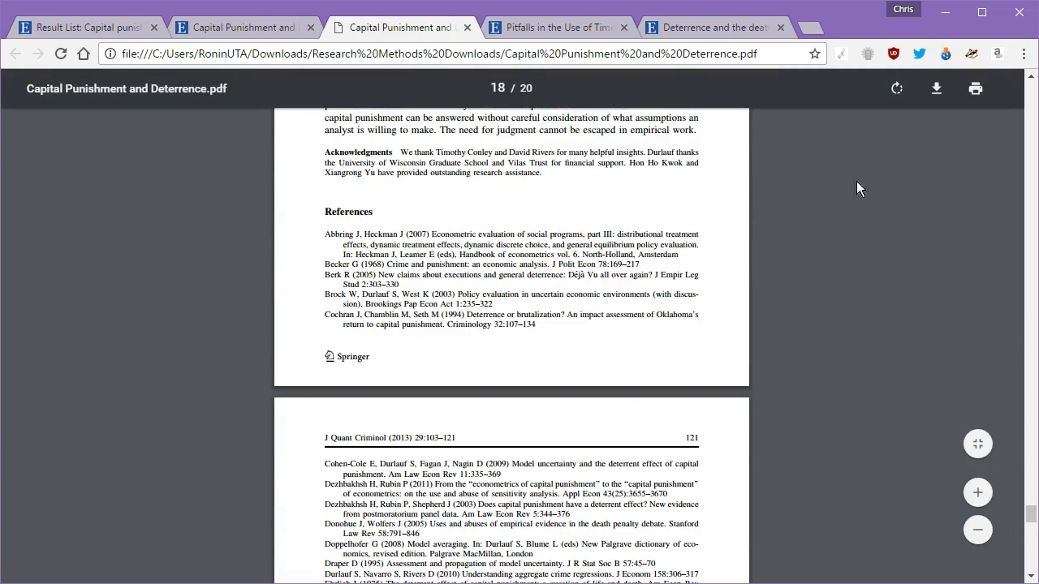
Step: Zoom the PDF in three steps and scroll through the references
click(980, 502)
click(980, 503)
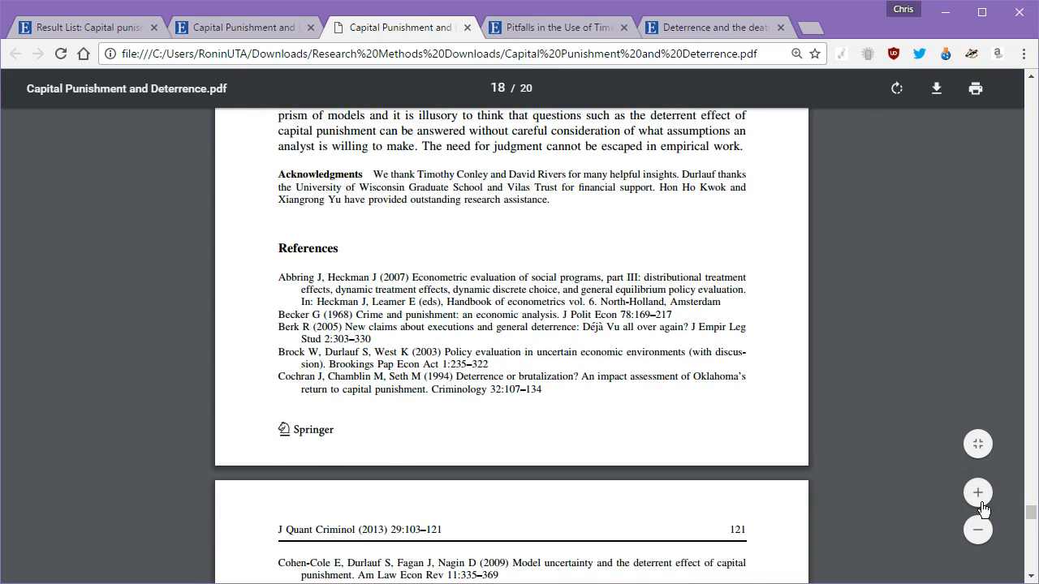
click(981, 503)
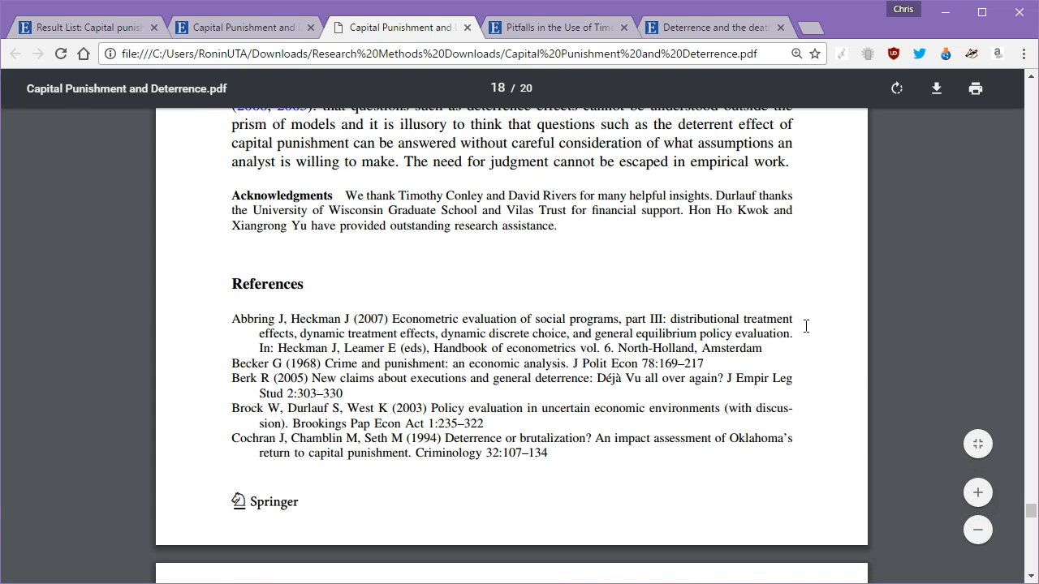
scroll(537, 285, down, 1)
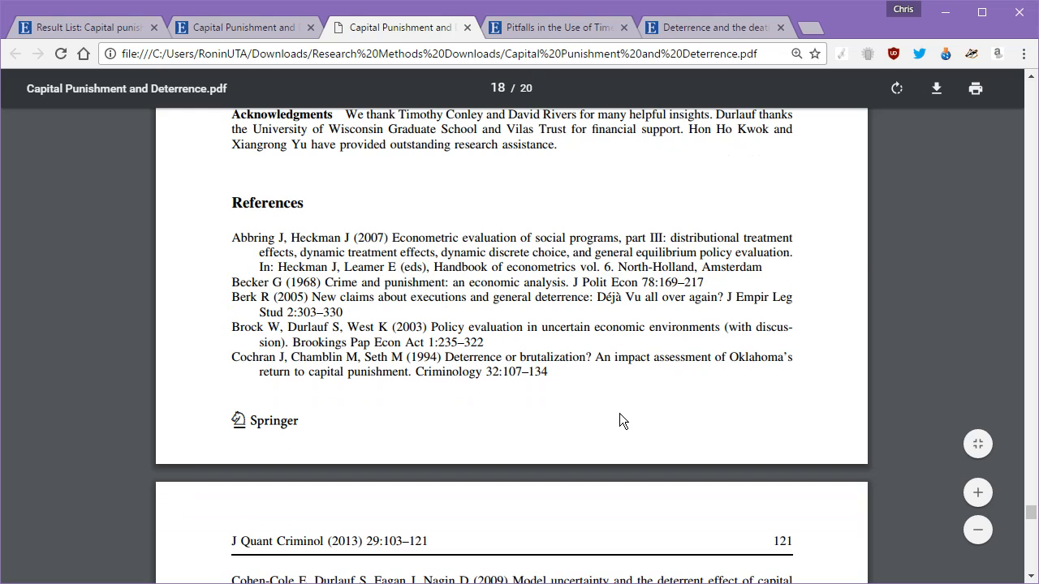
scroll(620, 413, down, 6)
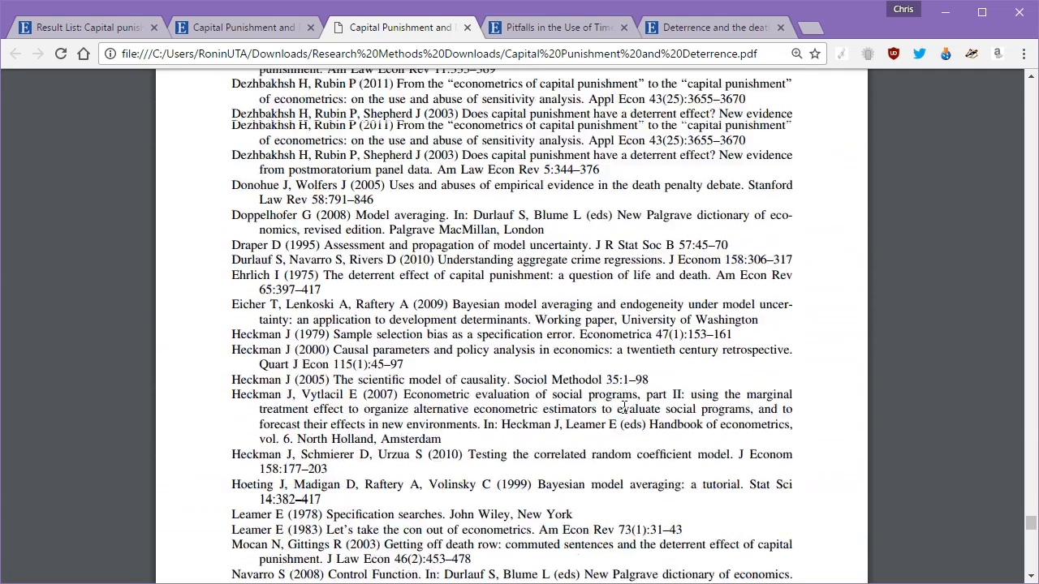
scroll(623, 406, down, 3)
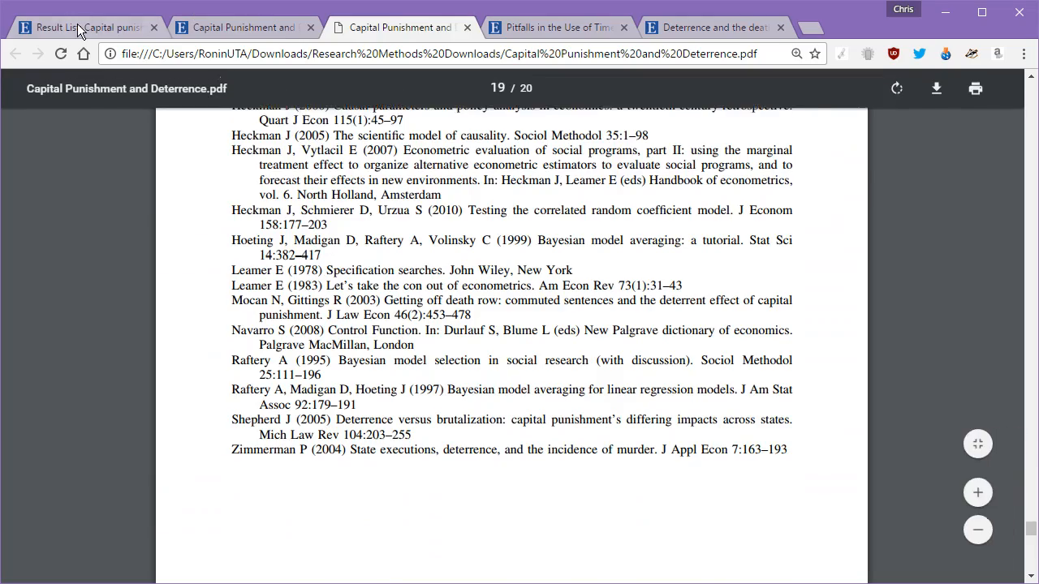
Step: Glance at the Result List tab, then return to the PDF's References on page 18
click(79, 31)
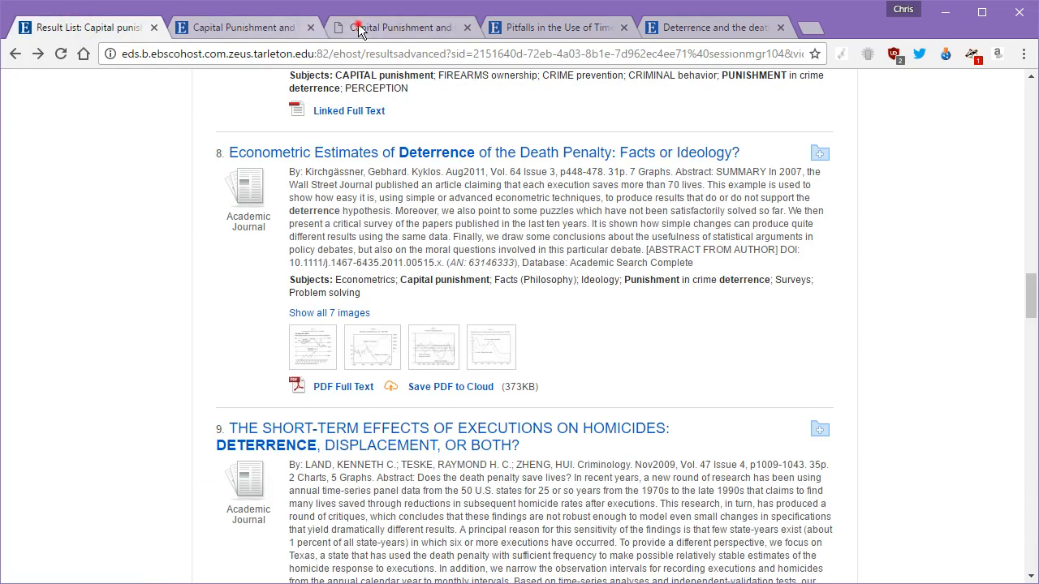
click(358, 31)
scroll(382, 243, up, 6)
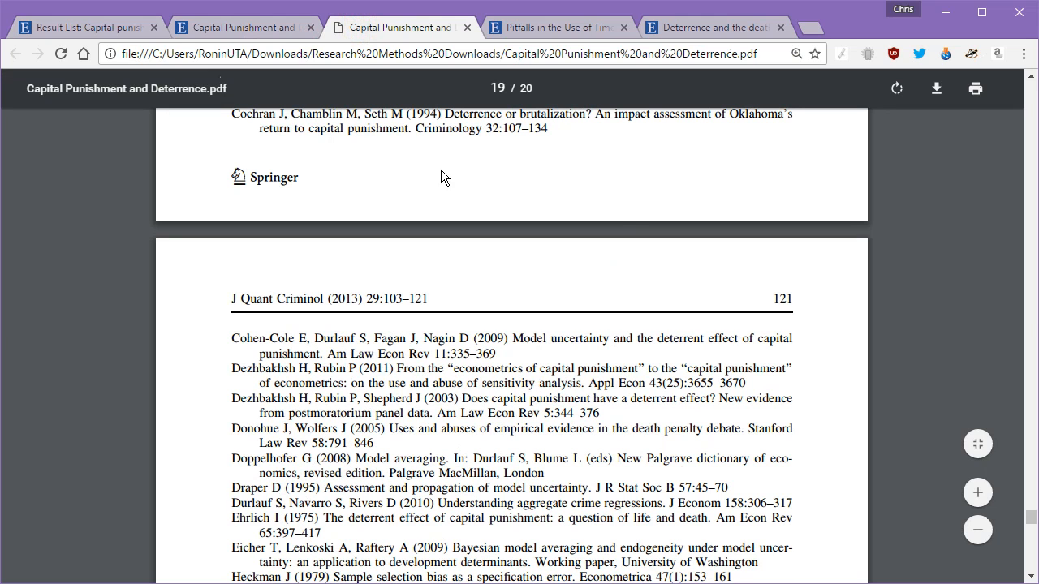
scroll(330, 296, up, 4)
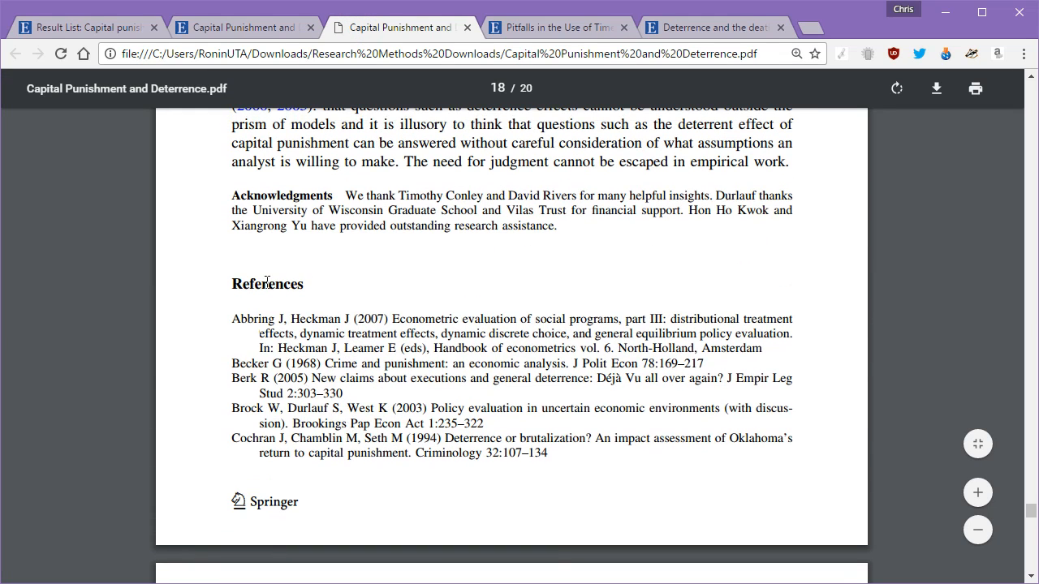
Step: Select the References heading, then the Abbring and Heckman (2007) entry
drag(234, 283, 305, 284)
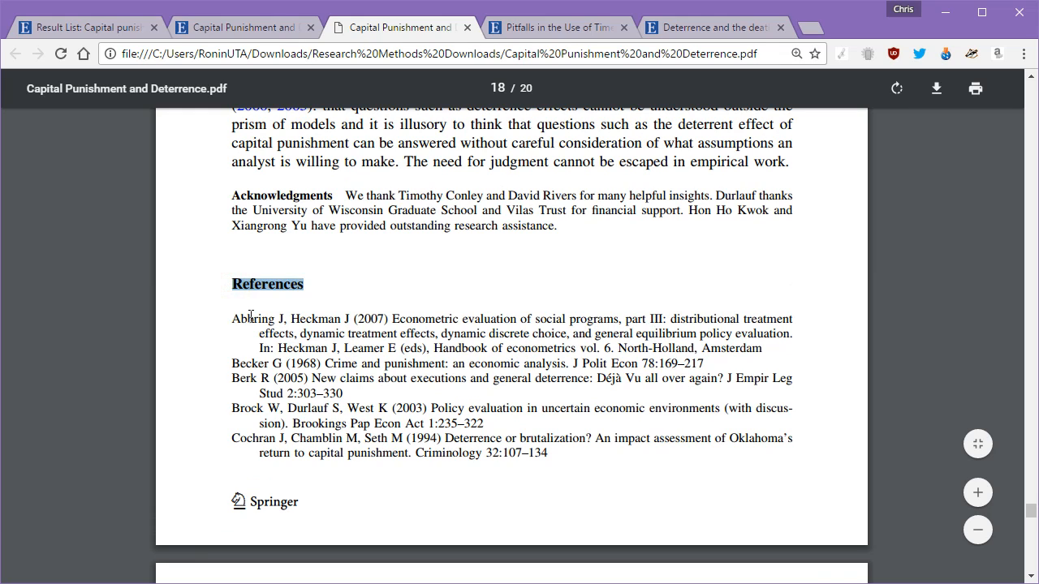
drag(230, 319, 552, 452)
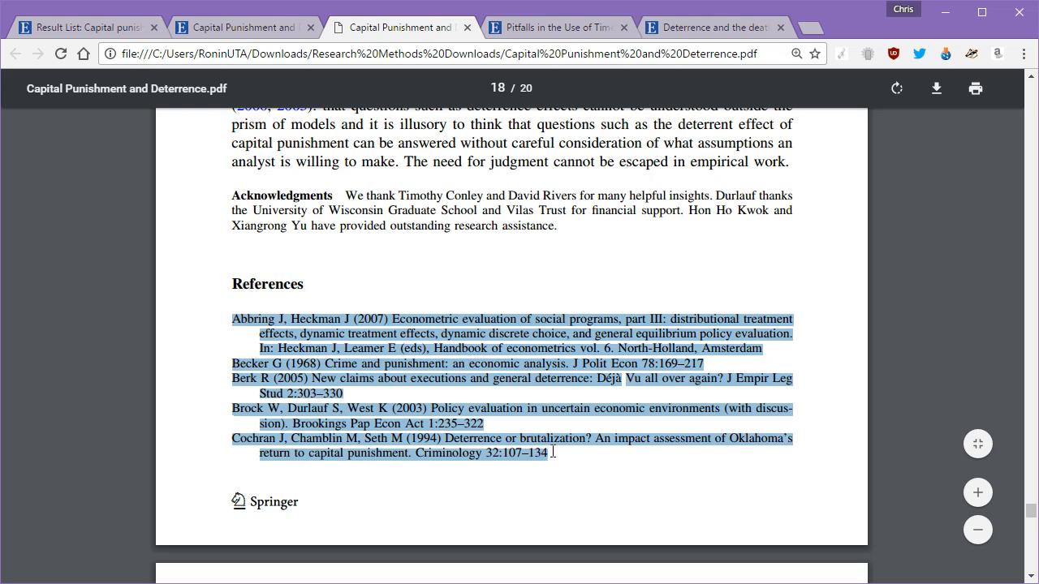
click(566, 453)
drag(234, 319, 765, 349)
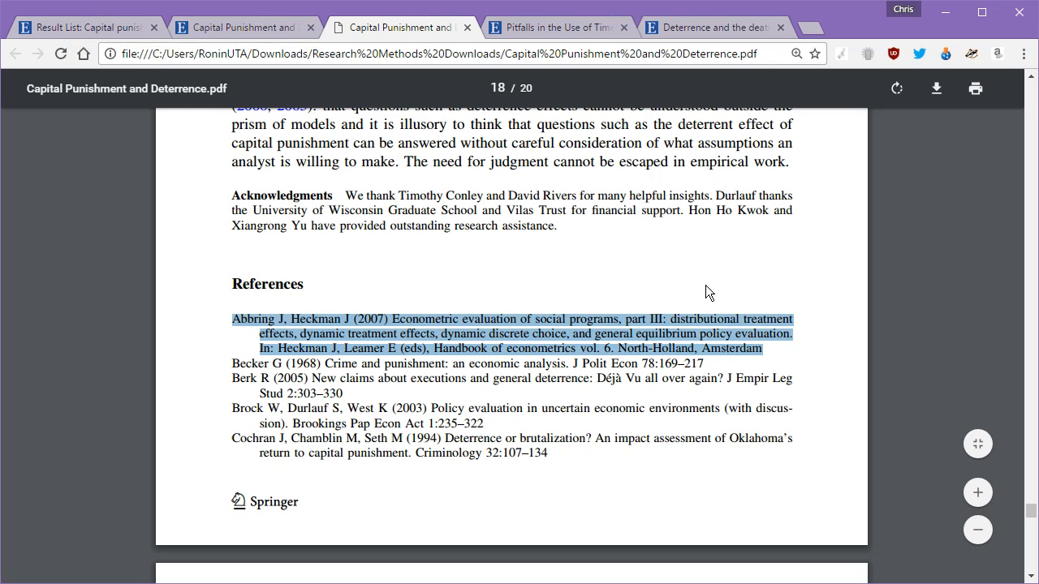
Step: Scroll to page 19, where references run from Cohen-Cole et al. (2009) to Heckman (1979)
scroll(682, 329, down, 3)
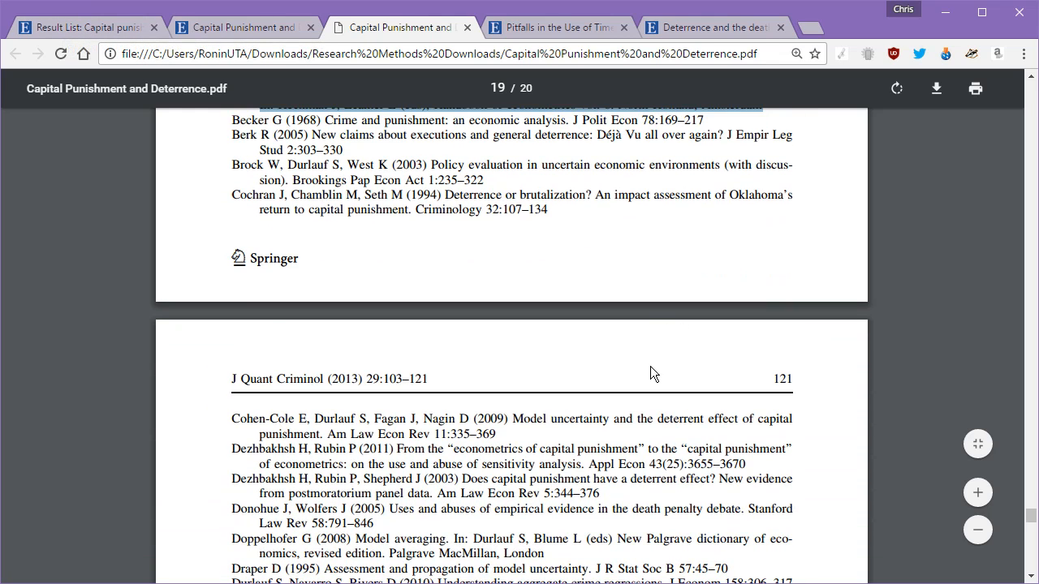
scroll(651, 366, down, 1)
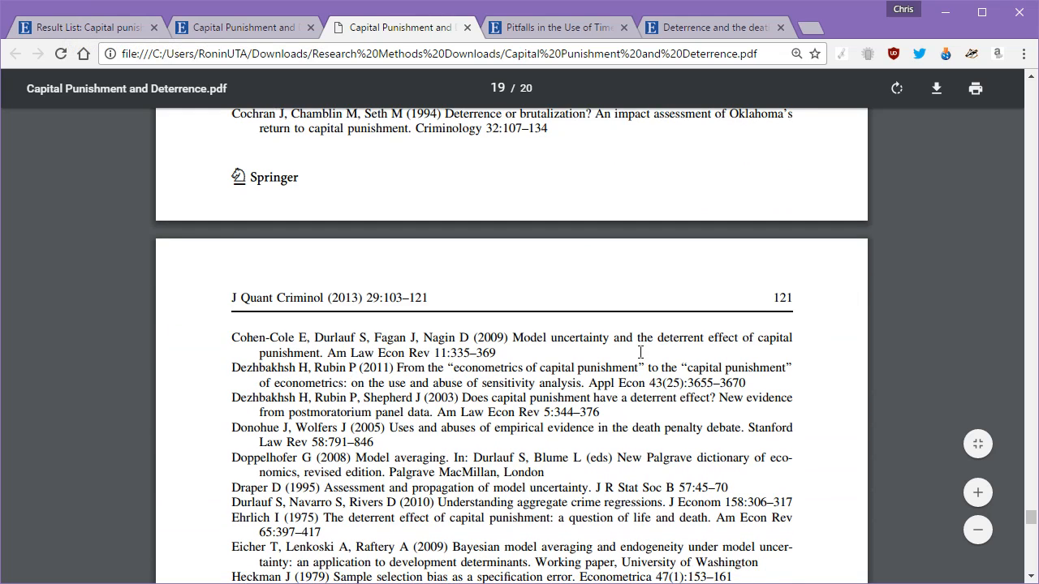
scroll(641, 353, down, 3)
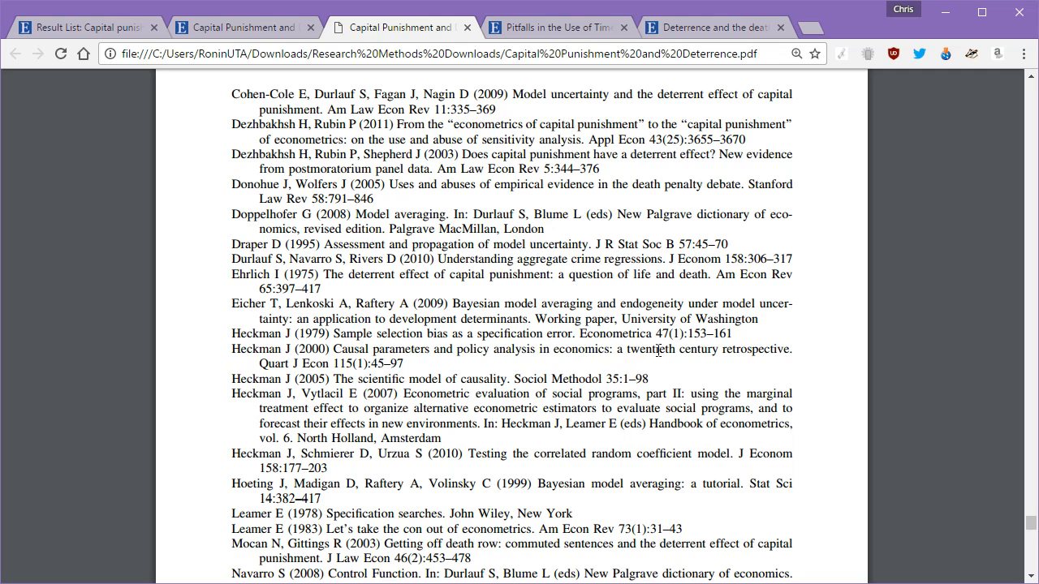
Step: Highlight both lines of the 1975 life-and-death deterrence reference, then scroll down the list
drag(234, 274, 798, 277)
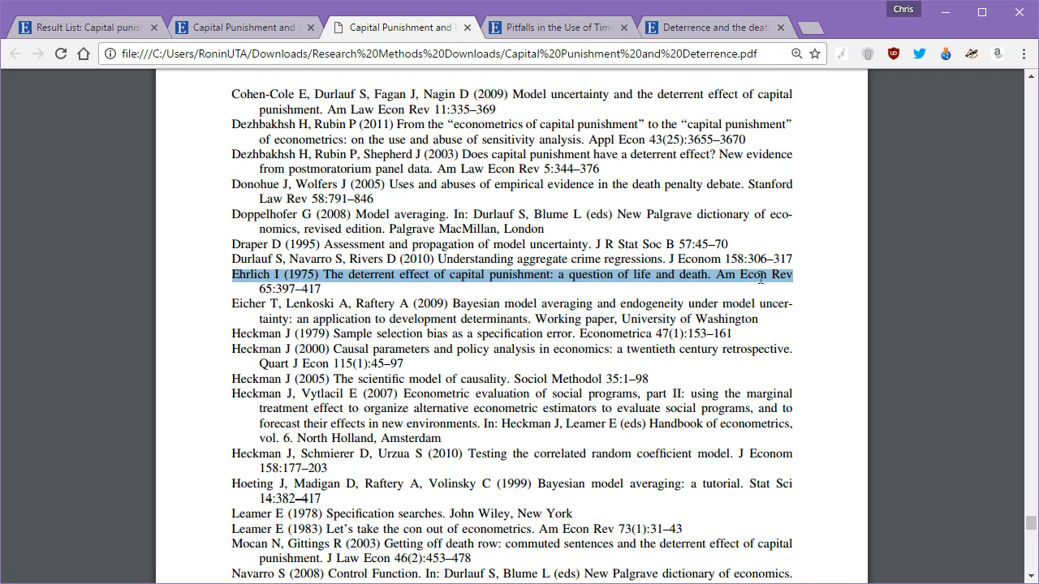
drag(256, 290, 236, 280)
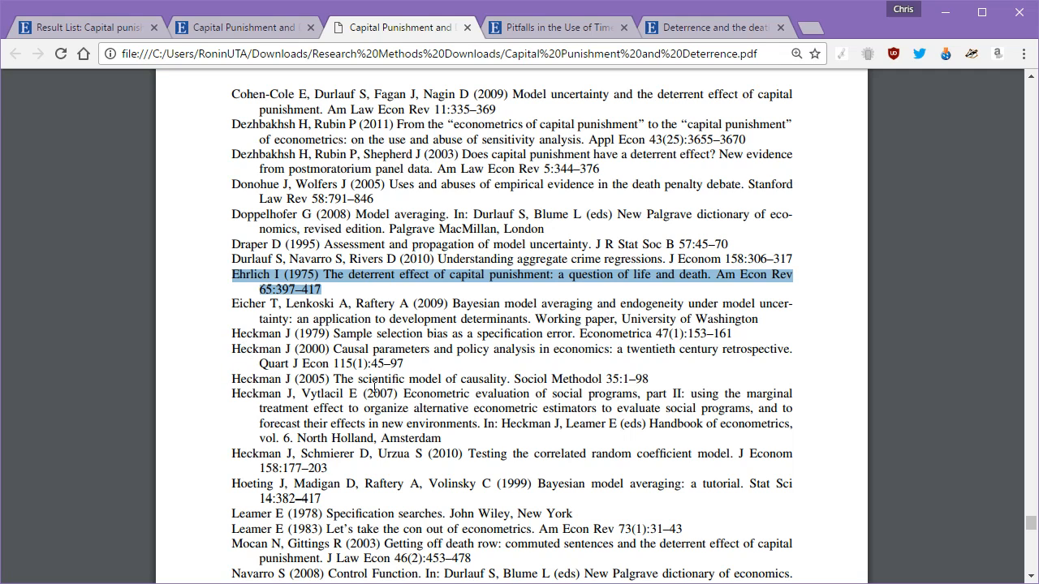
scroll(671, 375, down, 1)
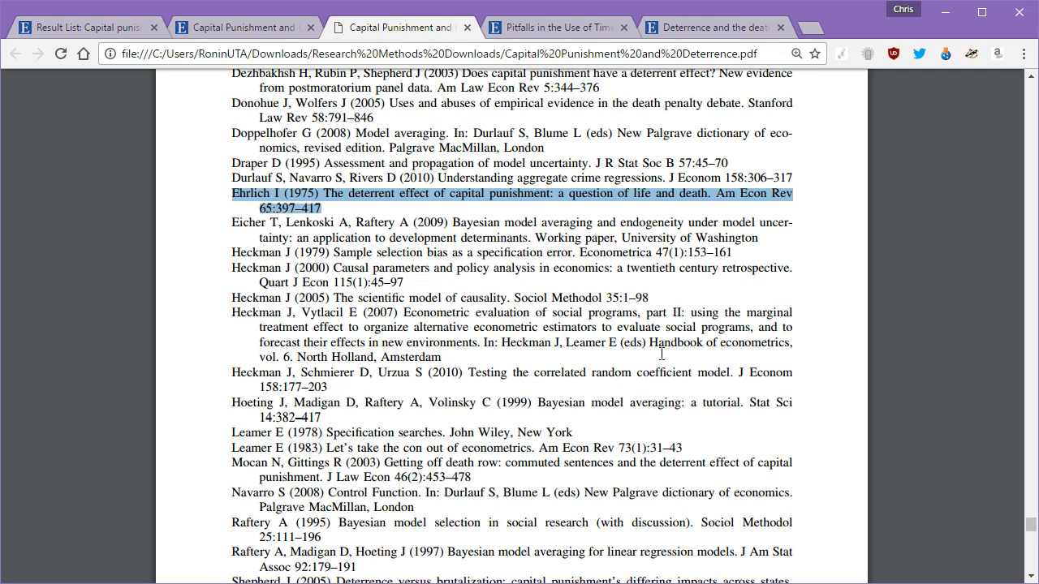
scroll(661, 354, down, 1)
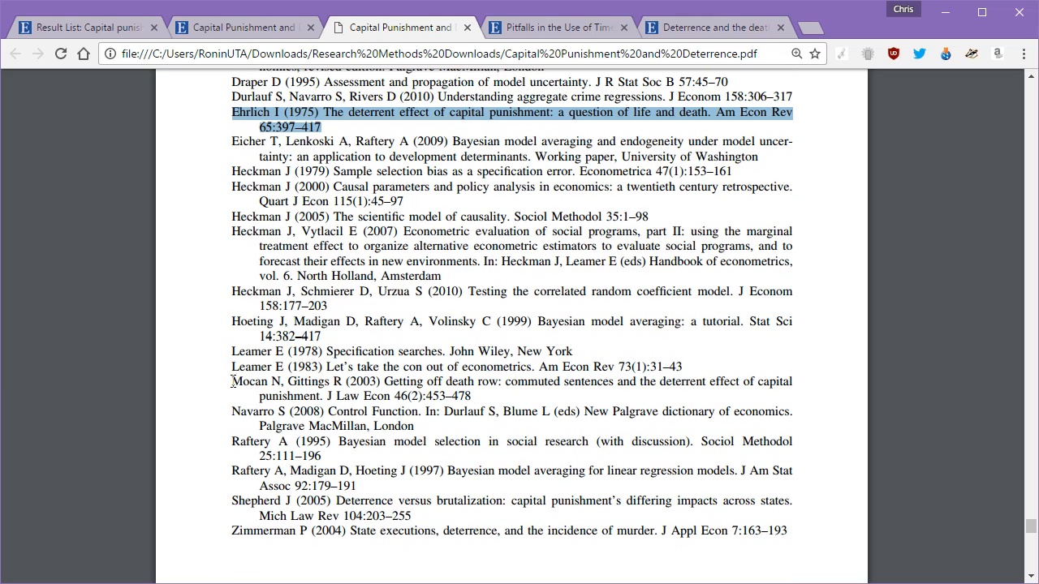
Step: Highlight the full two-line 2003 'Getting off death row' reference
drag(233, 381, 470, 399)
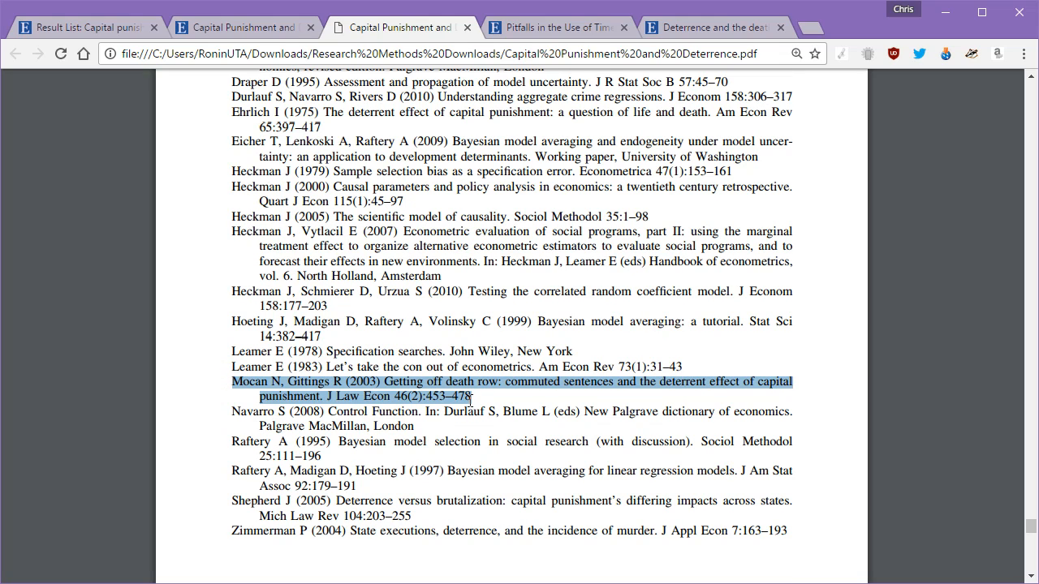
double_click(354, 381)
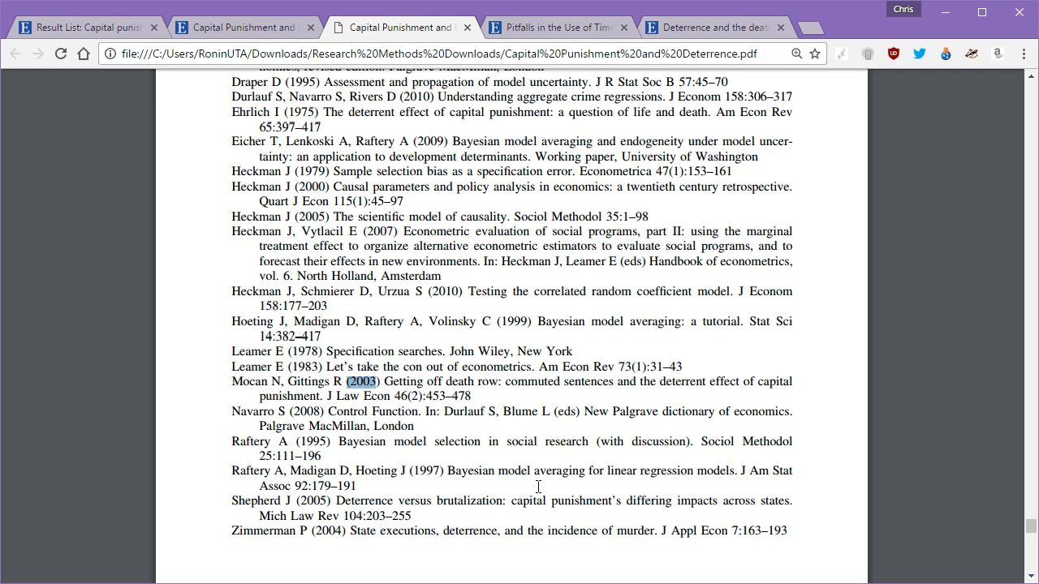
drag(236, 386, 475, 399)
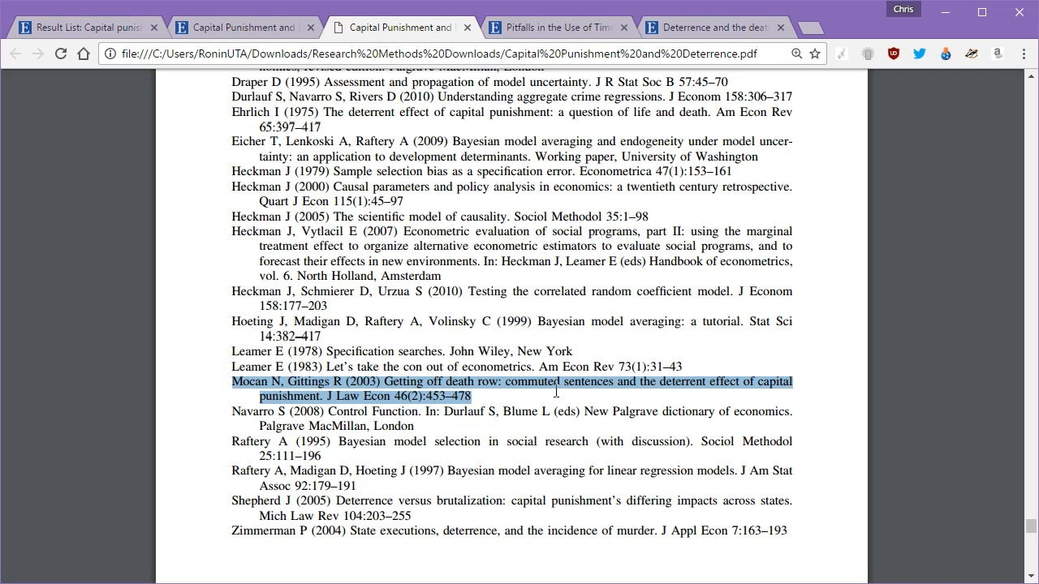
Step: Highlight the 2005 'Deterrence versus brutalization' reference, then scroll back to the References heading on page 18
scroll(566, 393, down, 1)
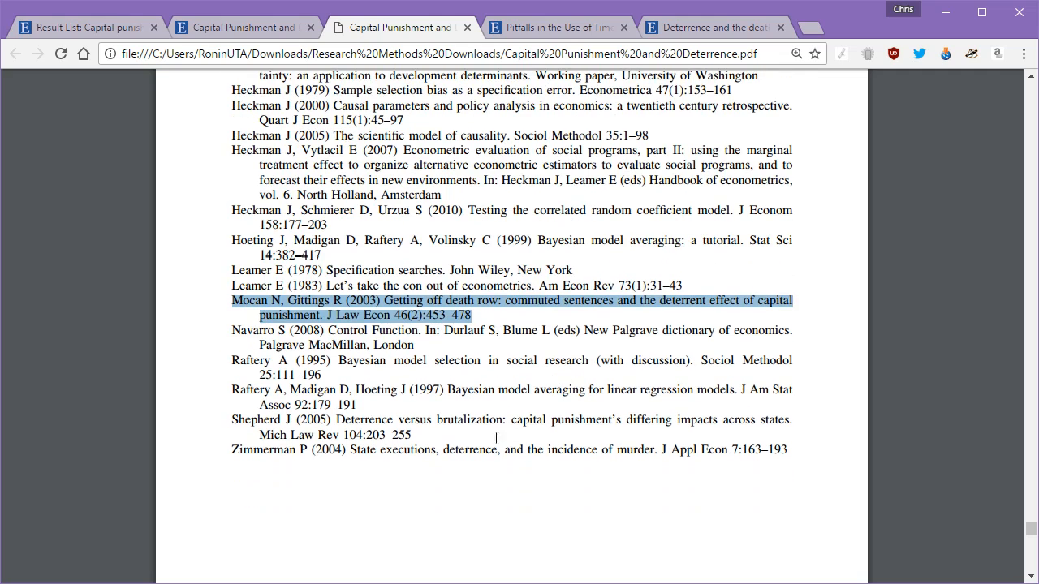
drag(411, 435, 233, 421)
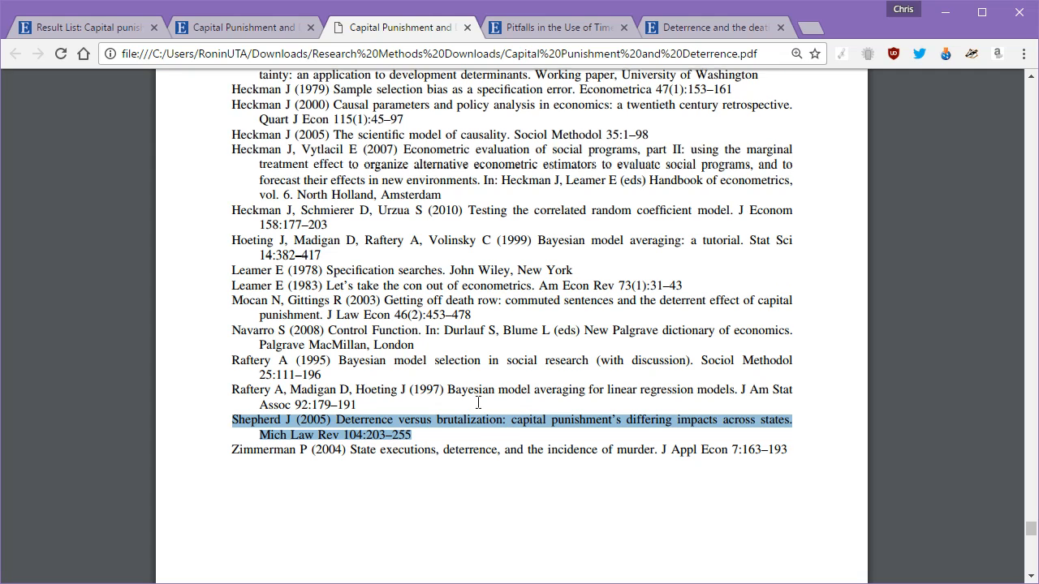
scroll(479, 402, down, 5)
scroll(478, 404, down, 5)
scroll(471, 399, up, 10)
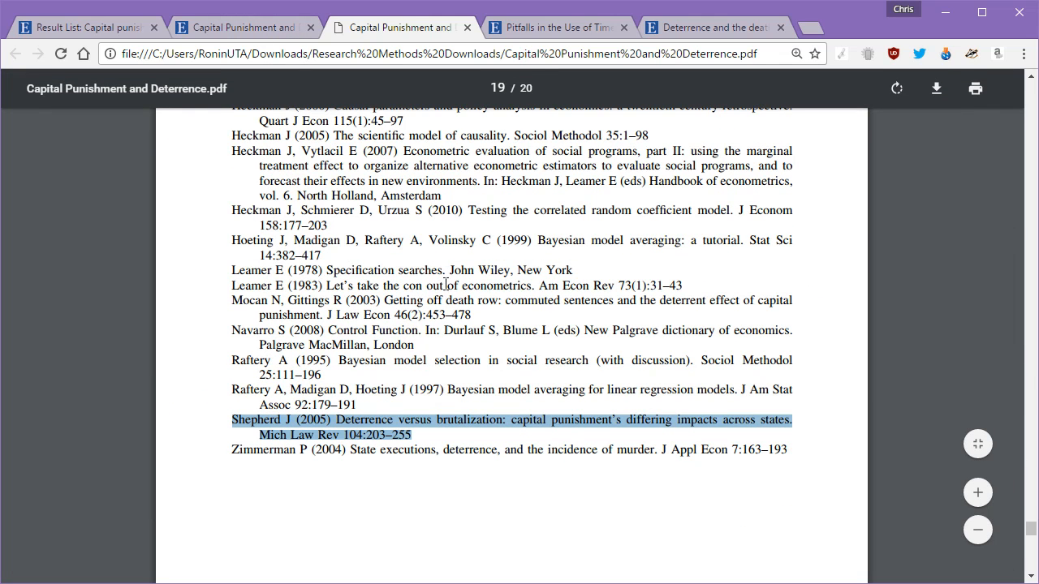
scroll(650, 251, up, 4)
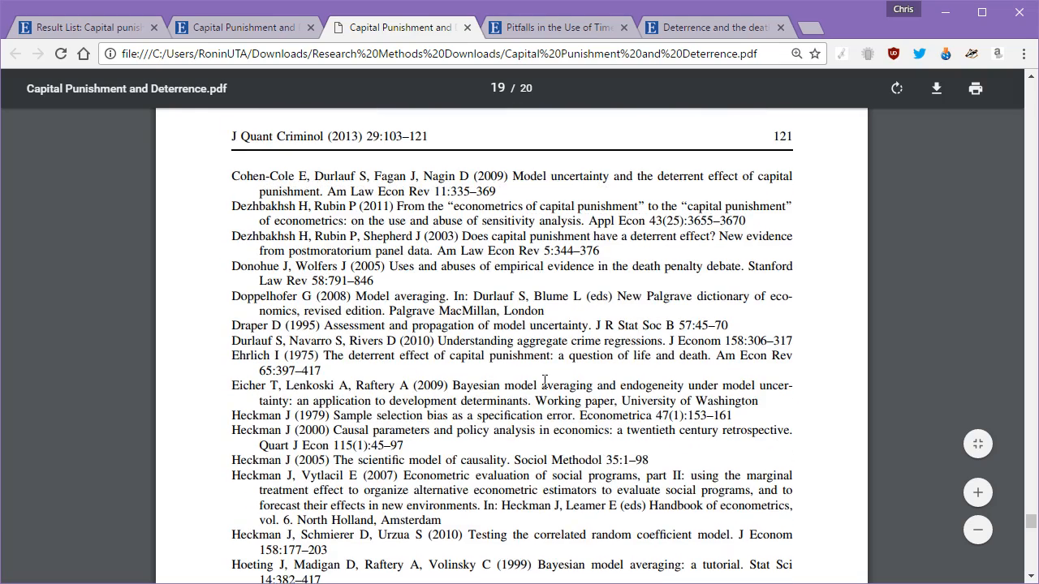
scroll(535, 285, up, 5)
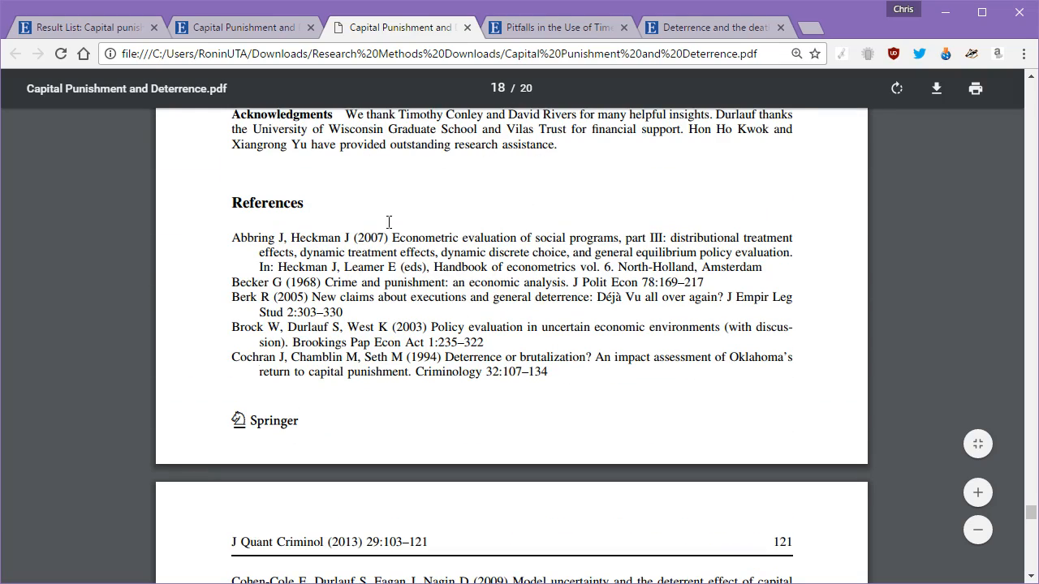
Step: Glance at the Pitfalls record, then select the first reference authors' surnames in the PDF
click(531, 27)
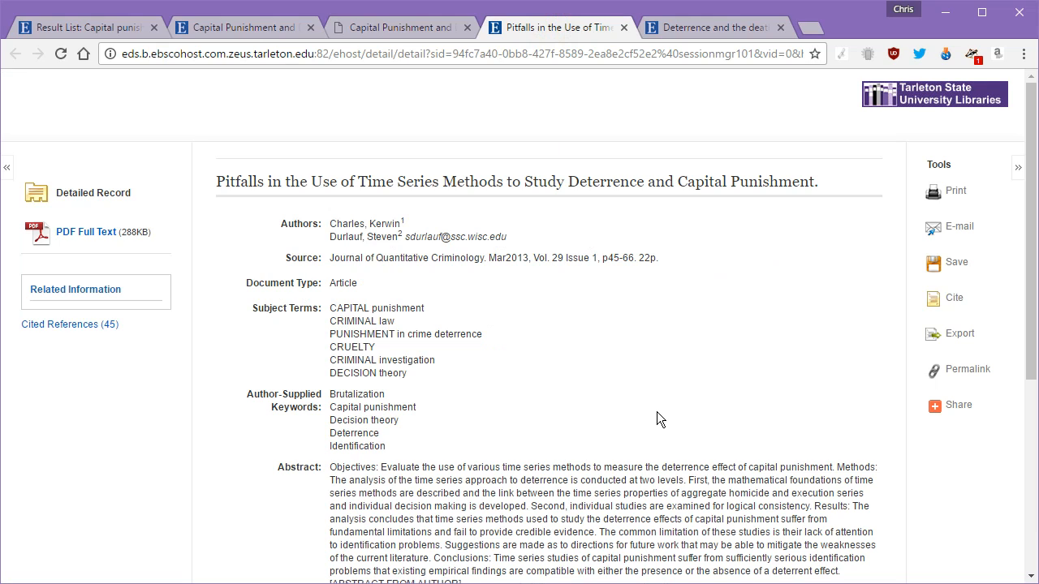
click(361, 27)
drag(233, 237, 242, 235)
double_click(242, 235)
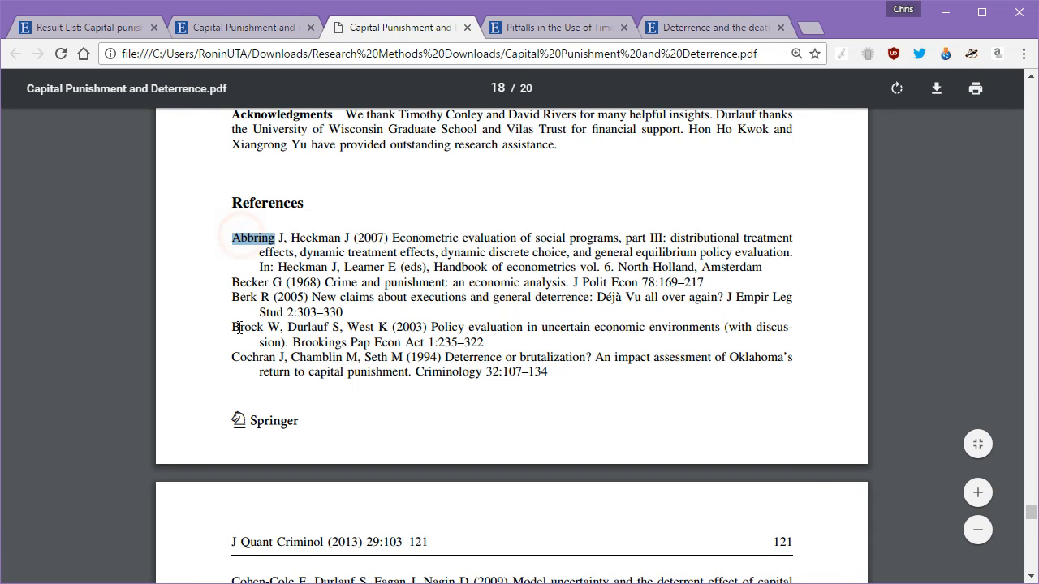
double_click(241, 327)
double_click(252, 358)
Step: Select author surnames further down the reference list, through the 1983 econometrics entry
scroll(476, 399, down, 10)
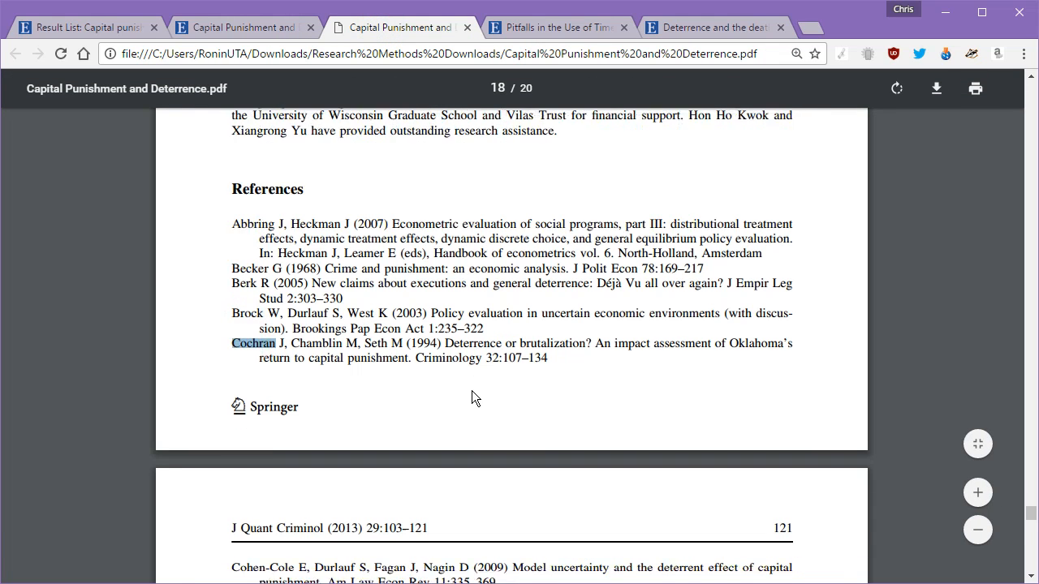
double_click(249, 335)
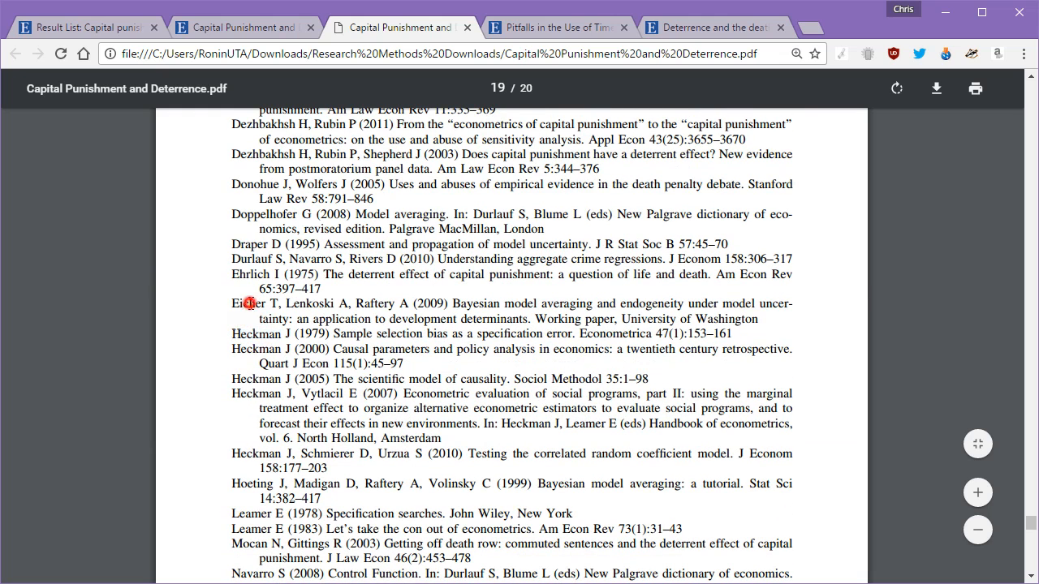
double_click(245, 304)
double_click(254, 260)
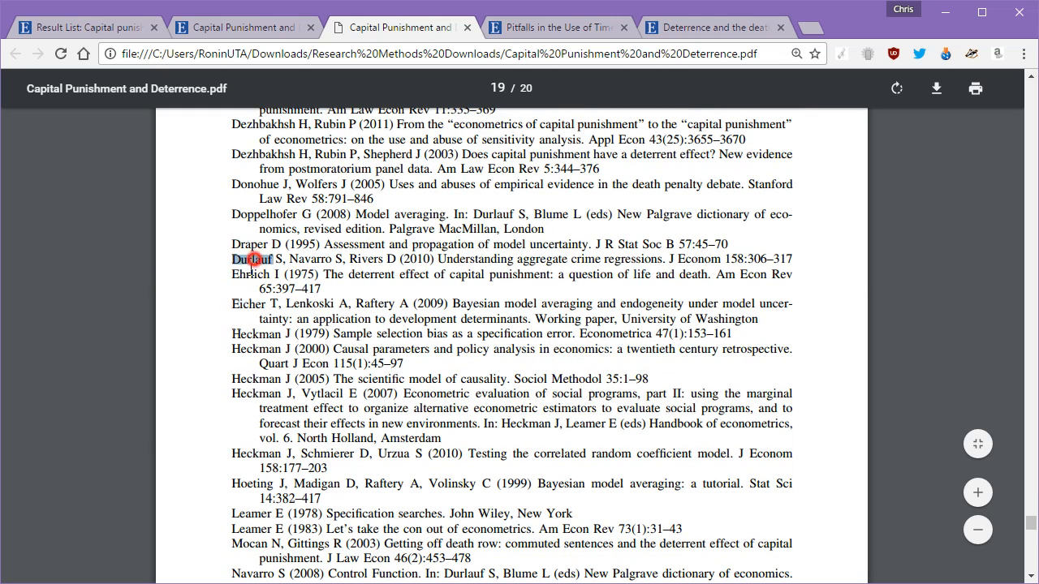
double_click(250, 485)
double_click(249, 454)
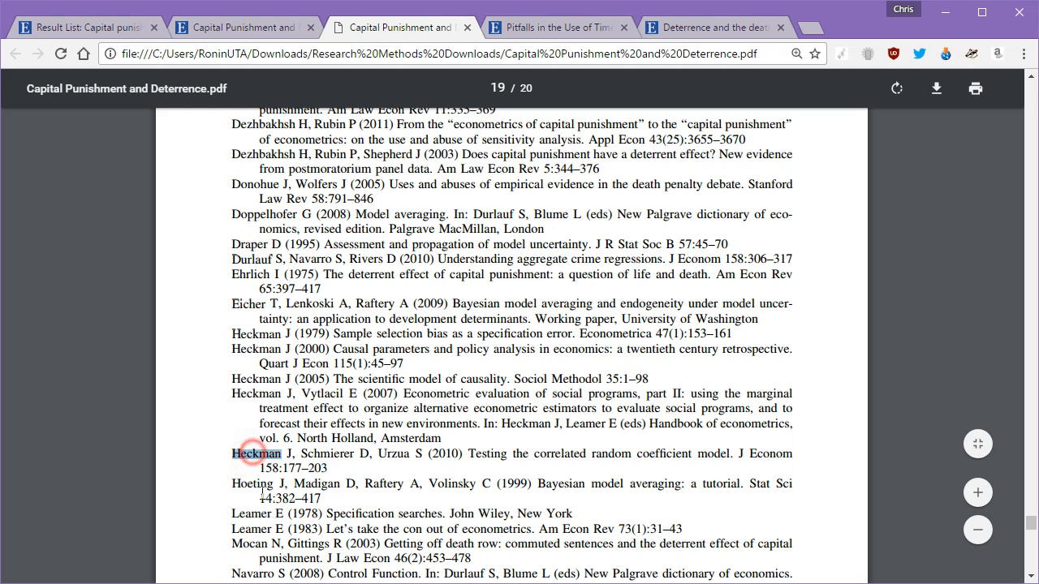
double_click(253, 530)
Step: Highlight the full 1983 'con out of econometrics' reference, then bring up the Pitfalls article record
drag(690, 529, 325, 534)
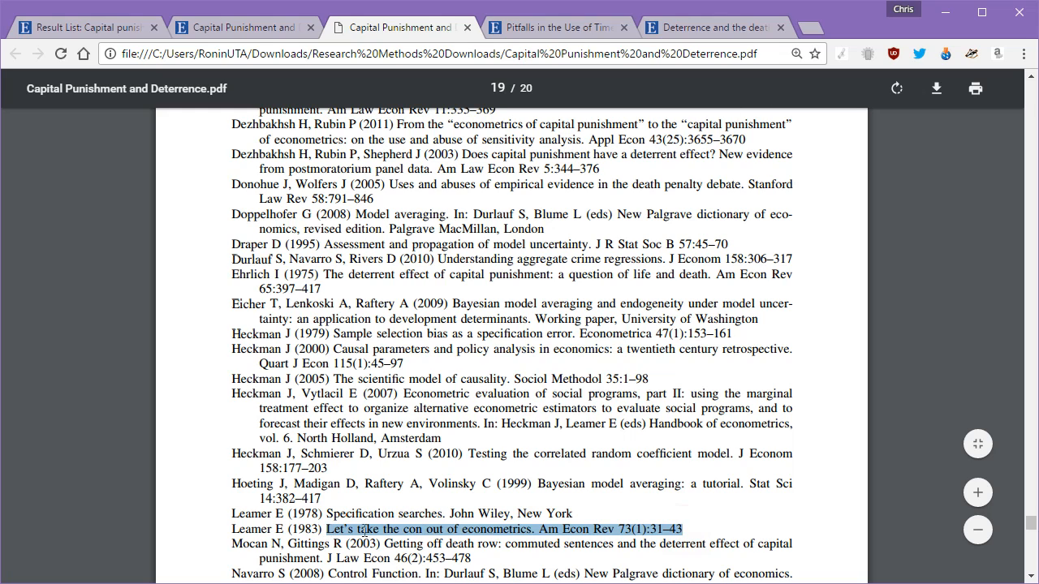
drag(690, 529, 619, 529)
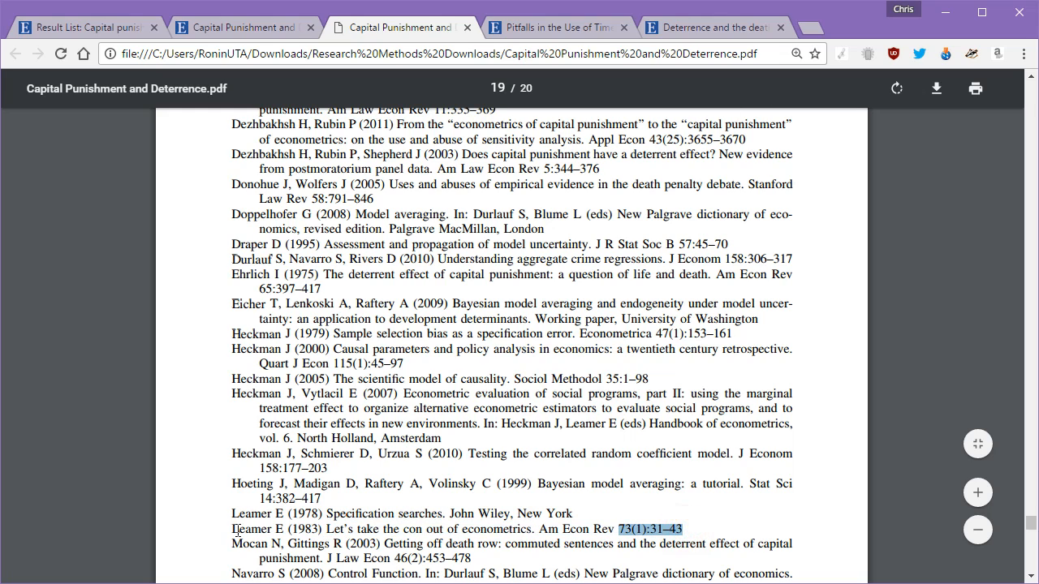
drag(232, 529, 683, 530)
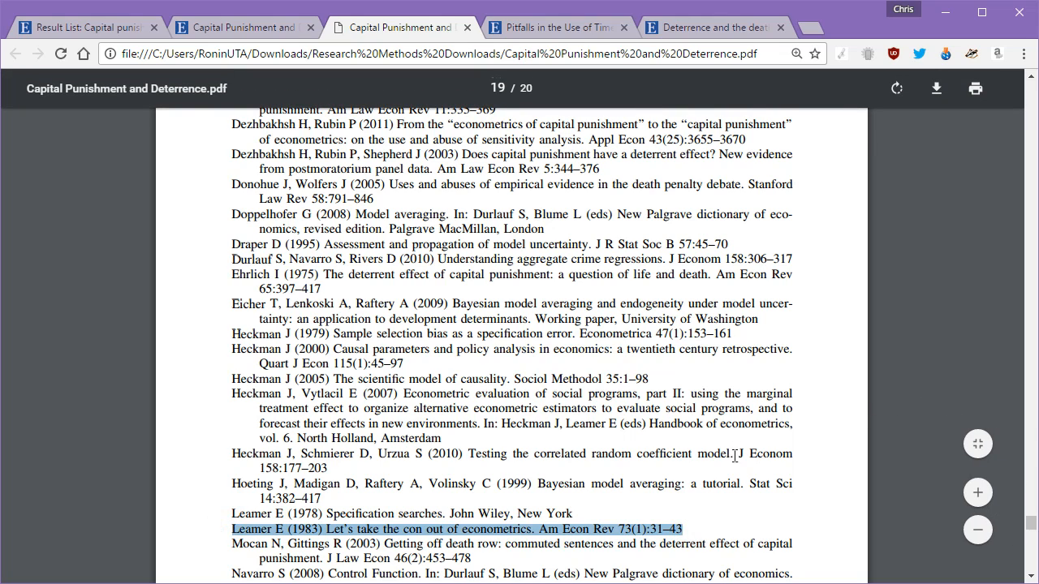
drag(712, 528, 229, 530)
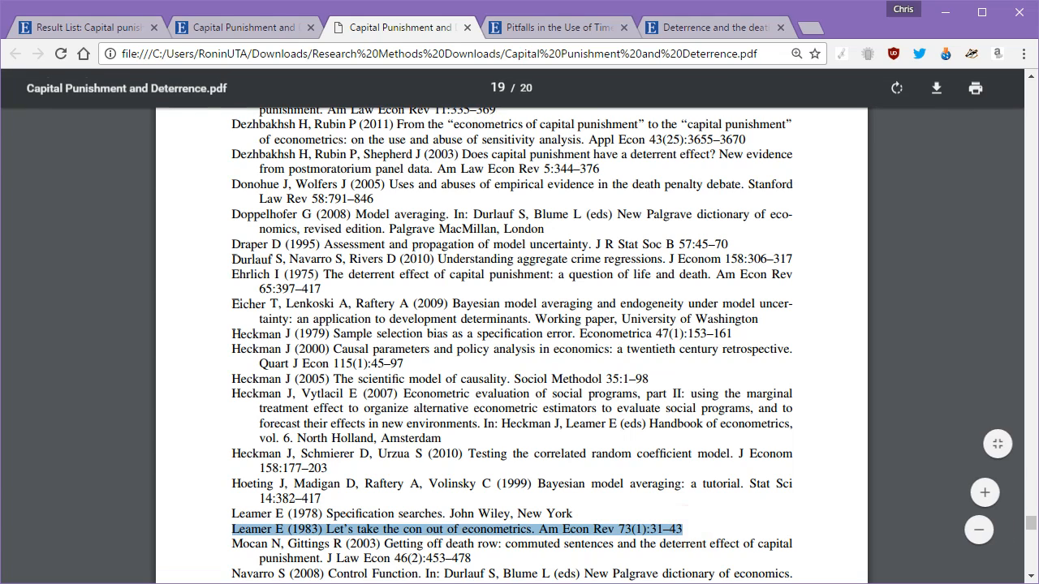
click(528, 28)
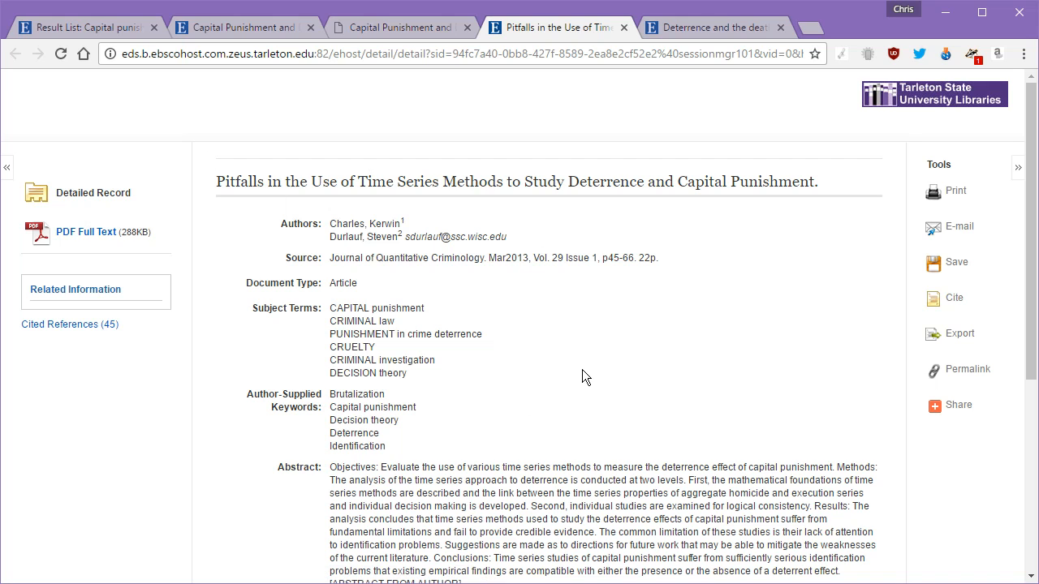
Step: Show the Citation Format panel for the Capital Punishment and Deterrence article
click(234, 26)
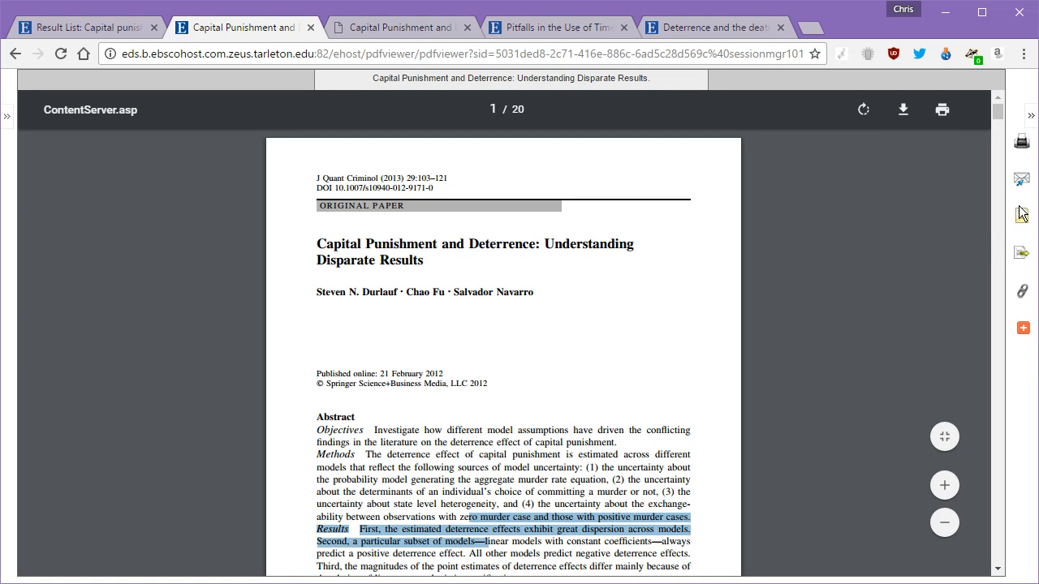
click(1024, 351)
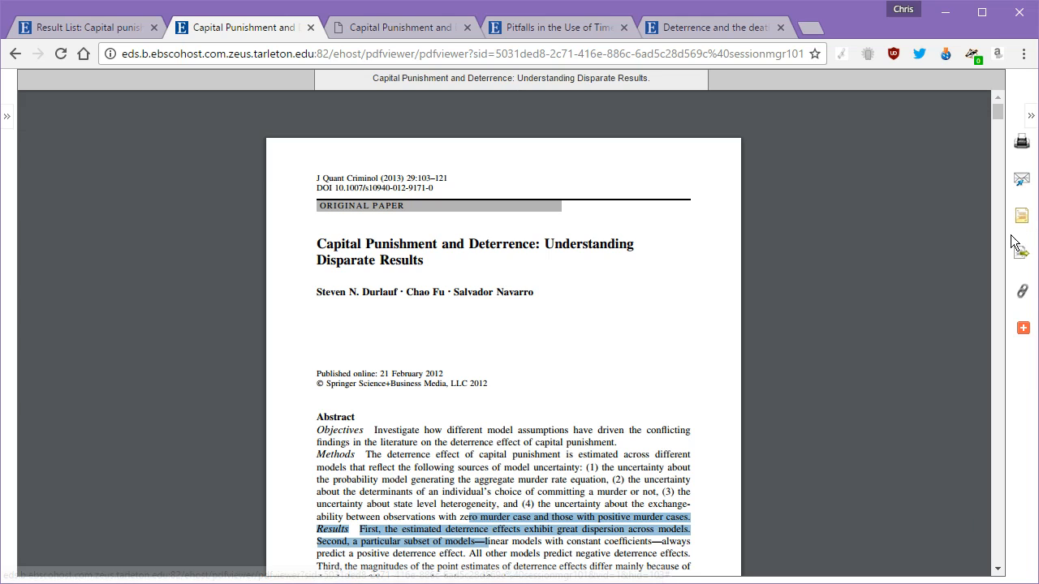
click(1024, 221)
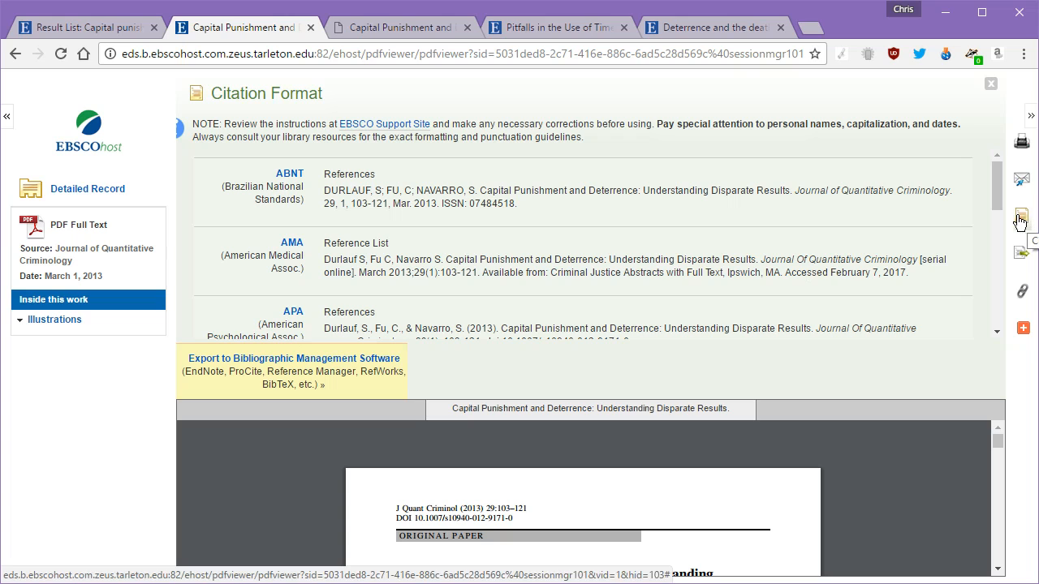
Step: Highlight the article title and the text about exporting to citation managers, then clear the selection
scroll(532, 338, down, 1)
scroll(532, 338, down, 2)
scroll(397, 492, down, 1)
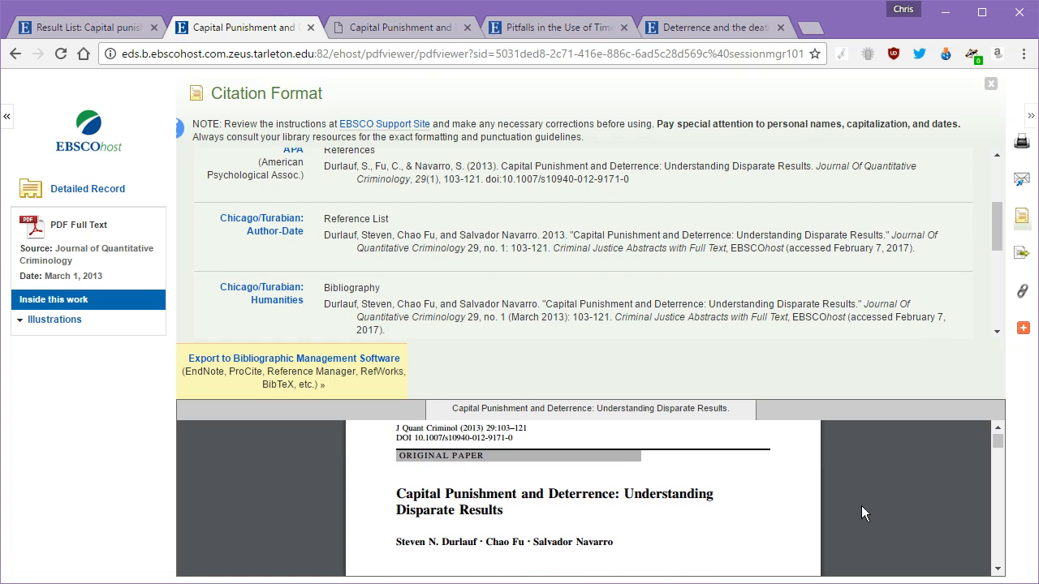
drag(398, 492, 615, 492)
right_click(593, 497)
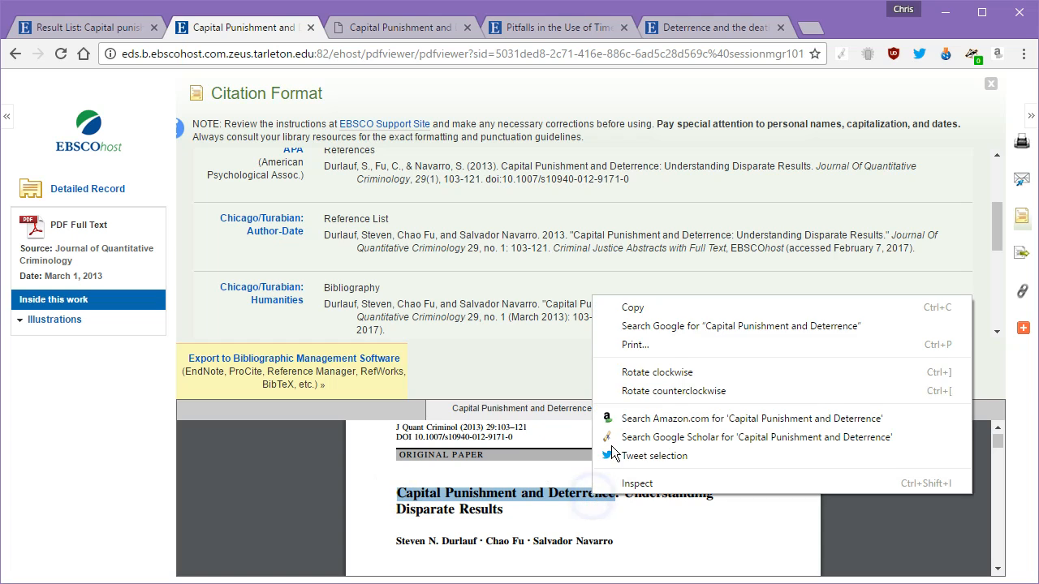
click(651, 311)
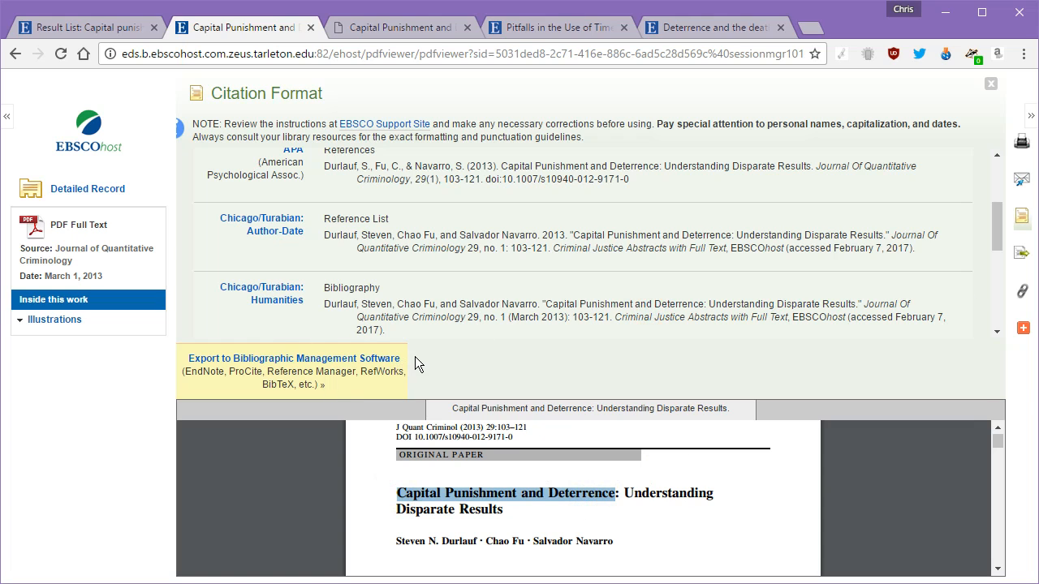
drag(408, 358, 185, 359)
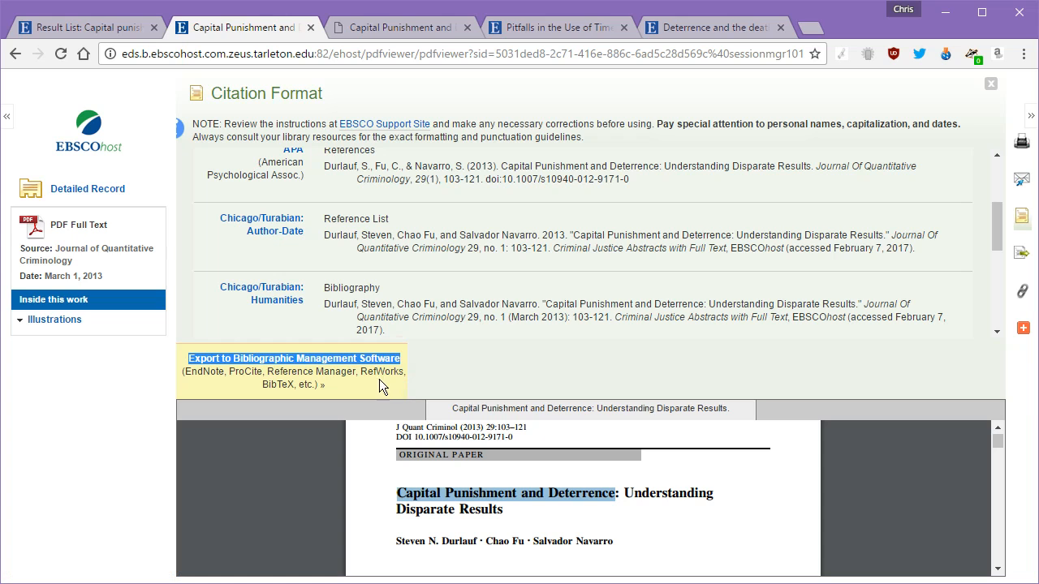
click(335, 386)
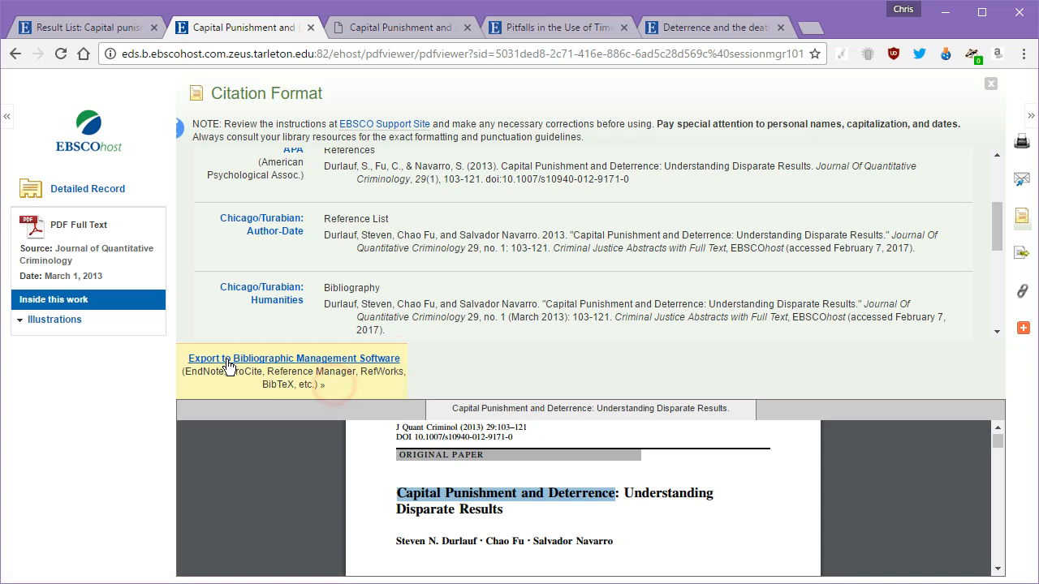
Step: Export the citation in Direct Export RIS format as delivery.ris and show it in its folder
click(218, 365)
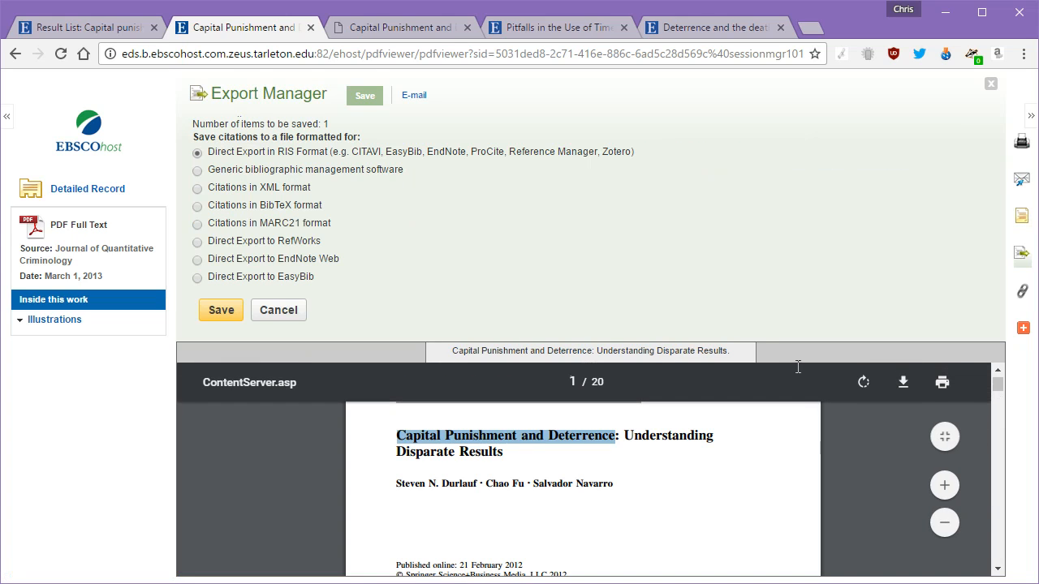
drag(207, 153, 329, 160)
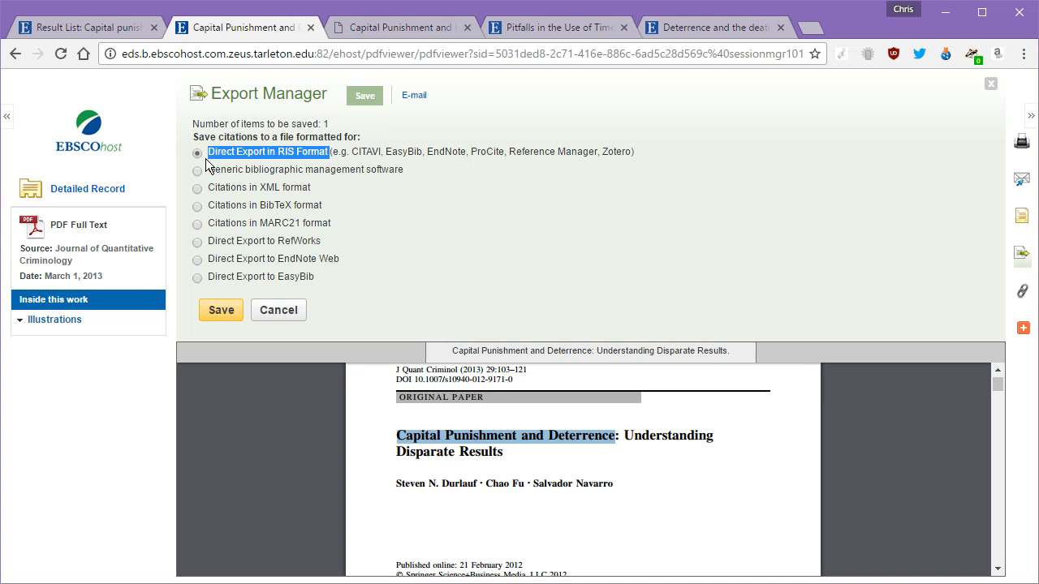
click(225, 313)
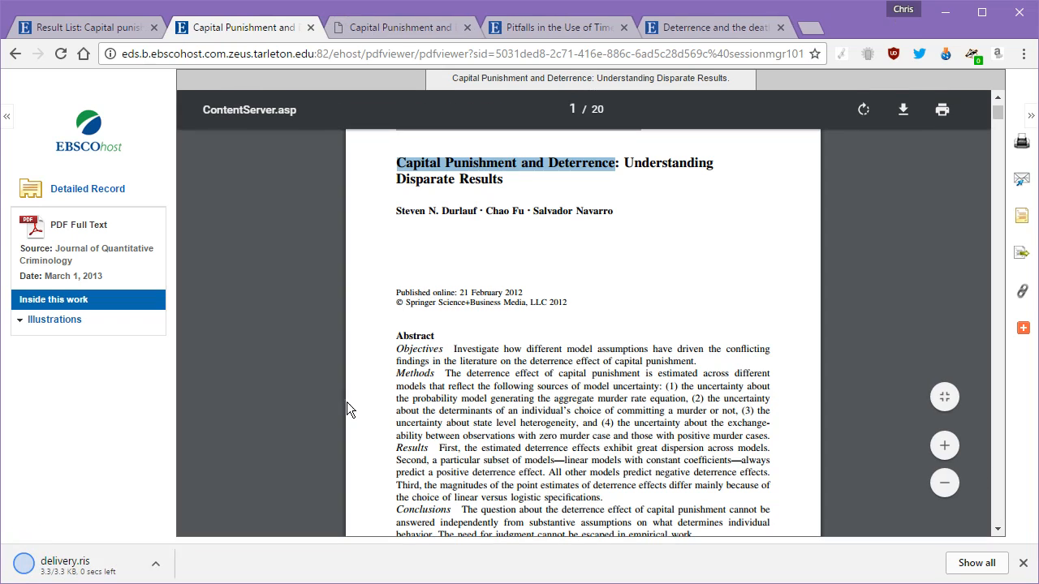
click(168, 564)
click(201, 505)
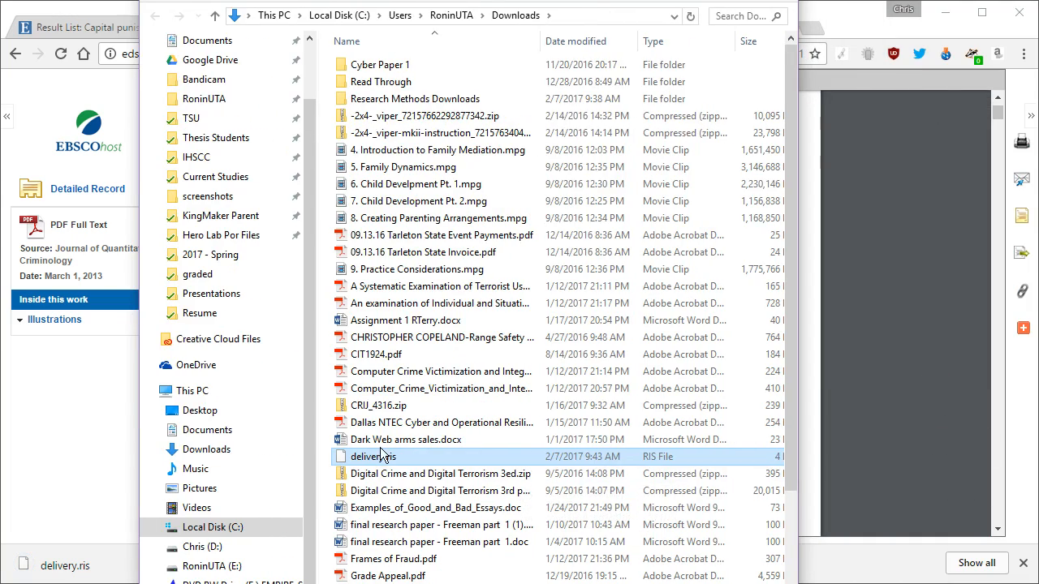
Step: Rename delivery.ris to 'Capital Punishment and Deterrence.ris' by pasting the article title
right_click(377, 460)
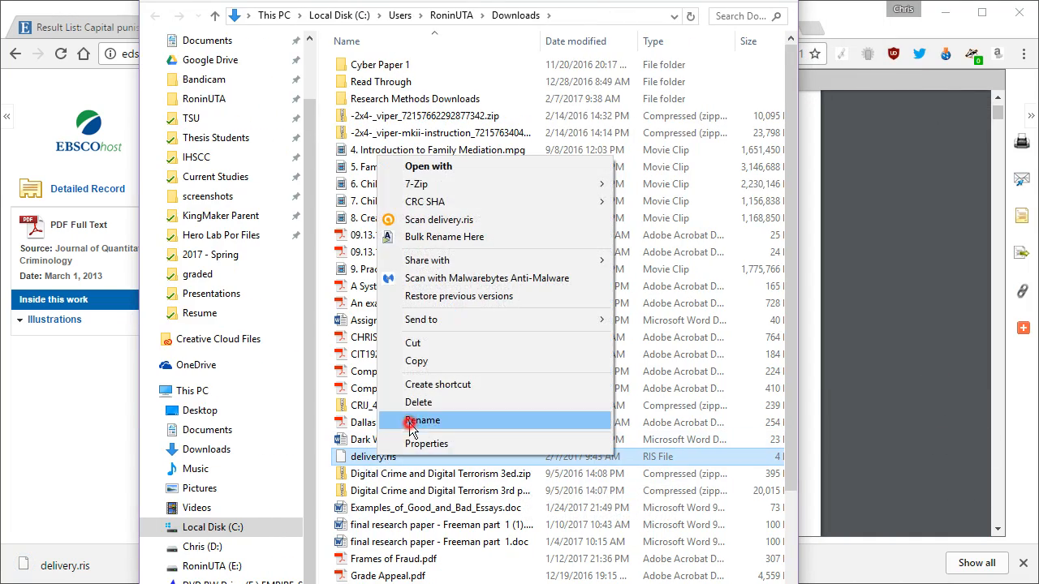
click(411, 423)
key(ctrl+v)
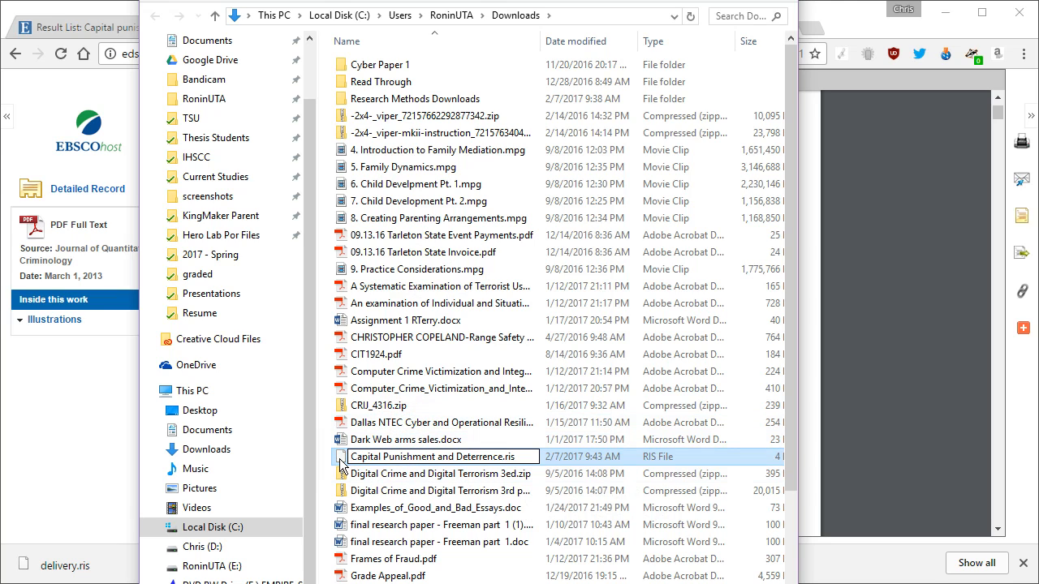
key(Return)
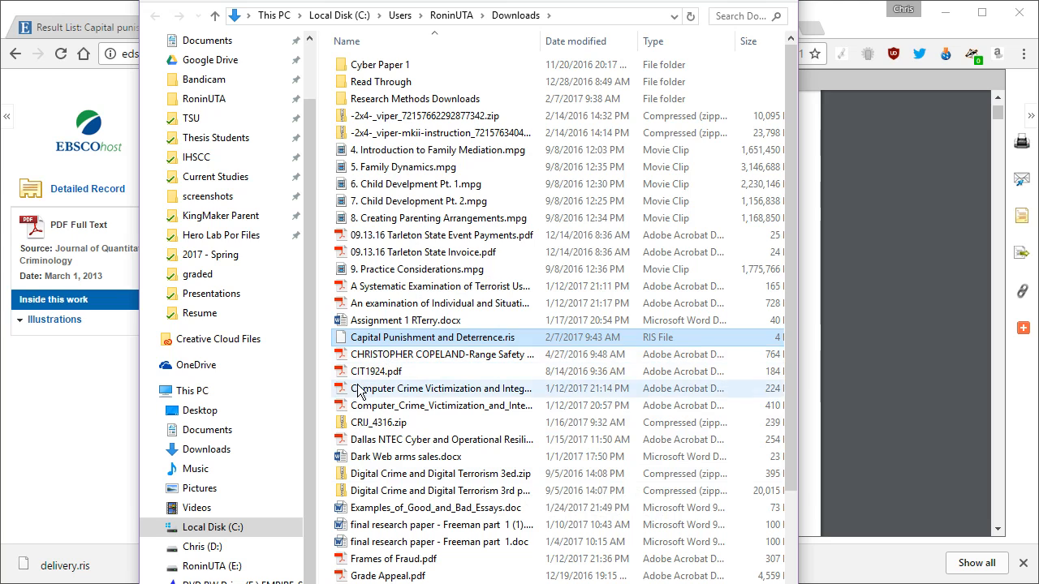
Step: Move the RIS file into Research Methods Downloads, open that folder, and put Date modified before Name
drag(340, 346, 390, 101)
double_click(390, 99)
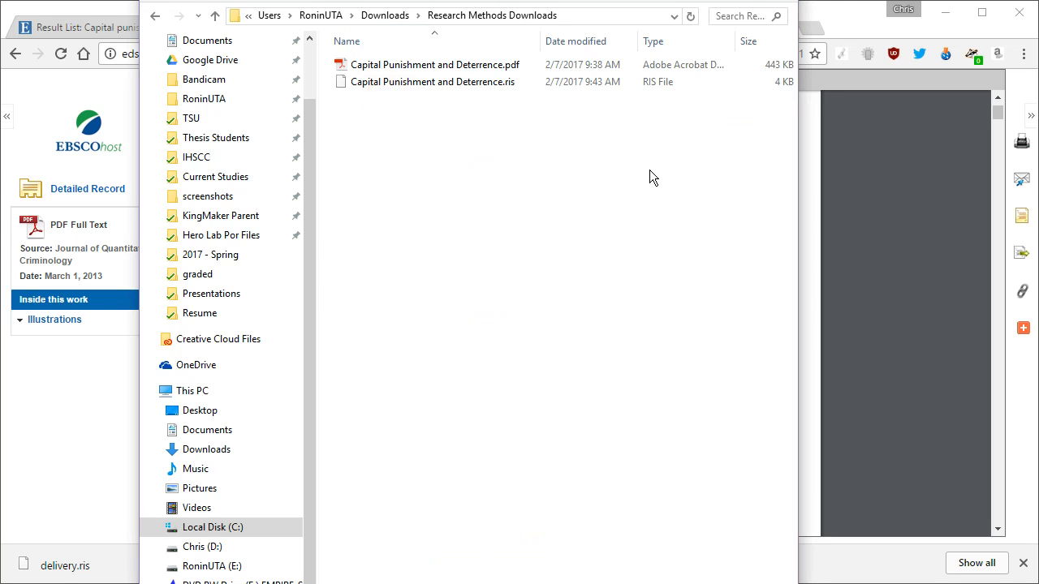
drag(539, 39, 448, 82)
Step: Compare the RIS citation file with the matching PDF by selecting each in turn
click(448, 82)
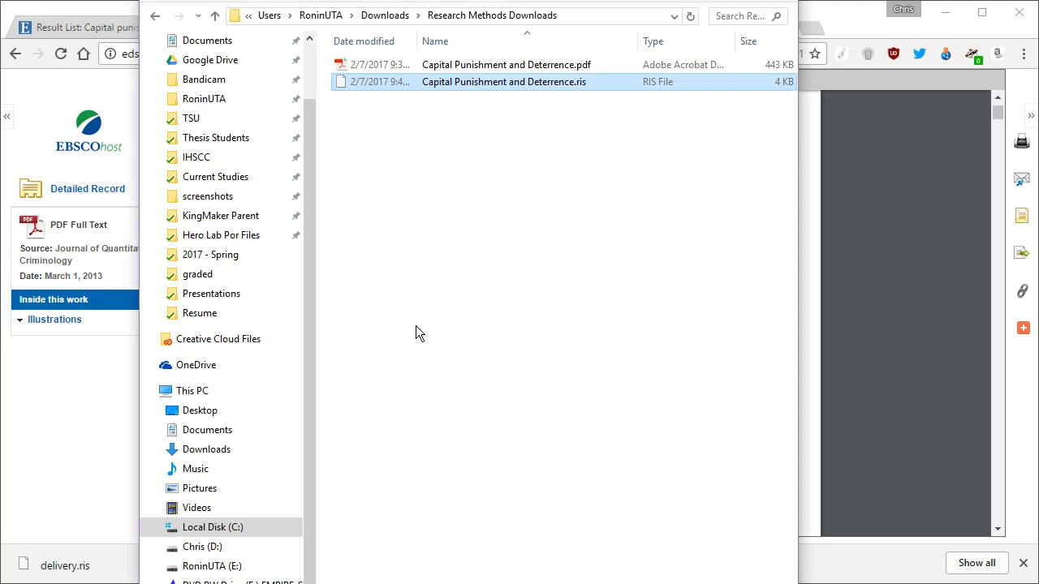
click(475, 104)
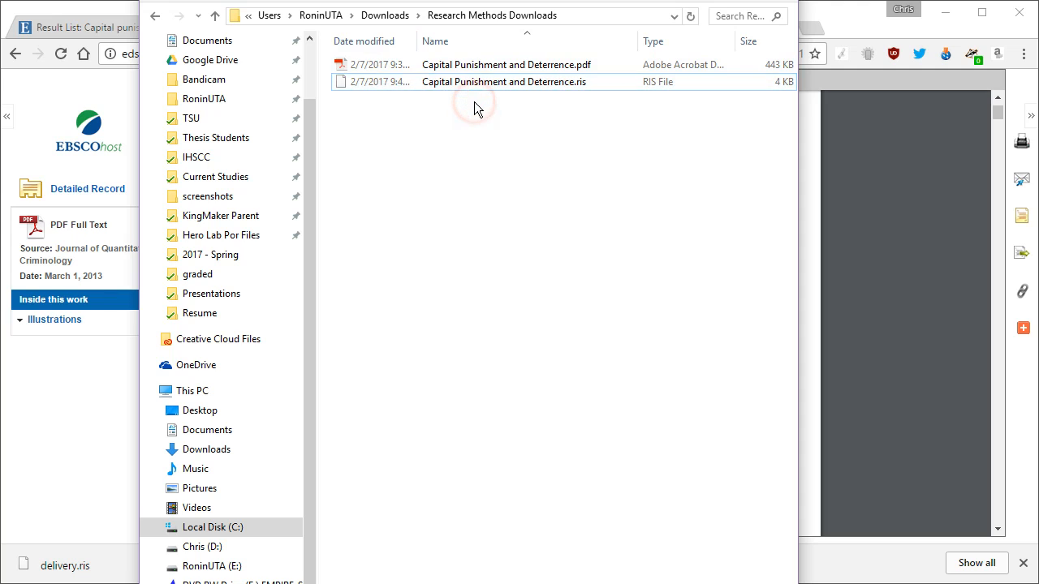
click(474, 65)
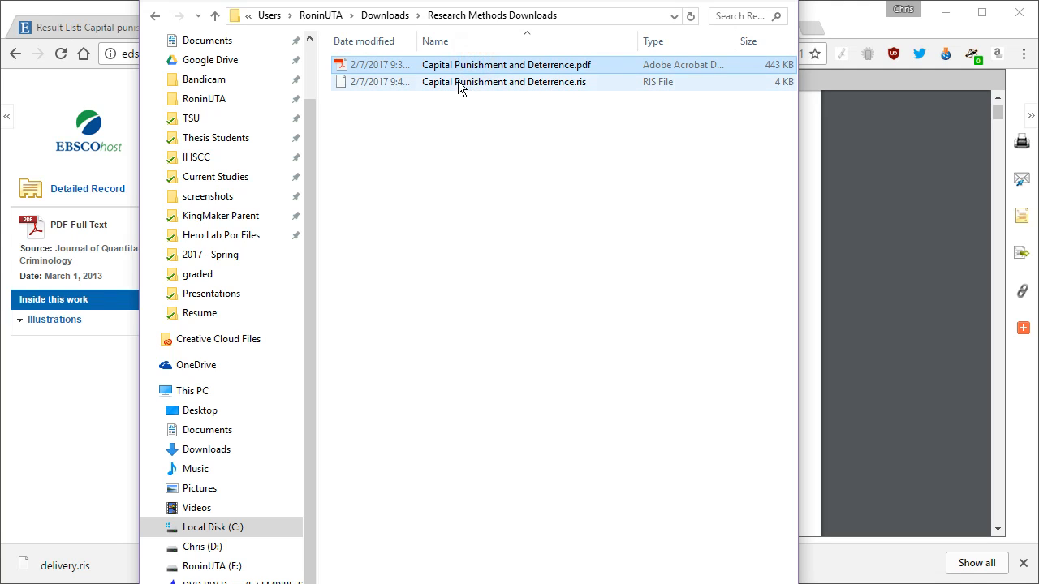
click(454, 82)
click(465, 67)
click(469, 82)
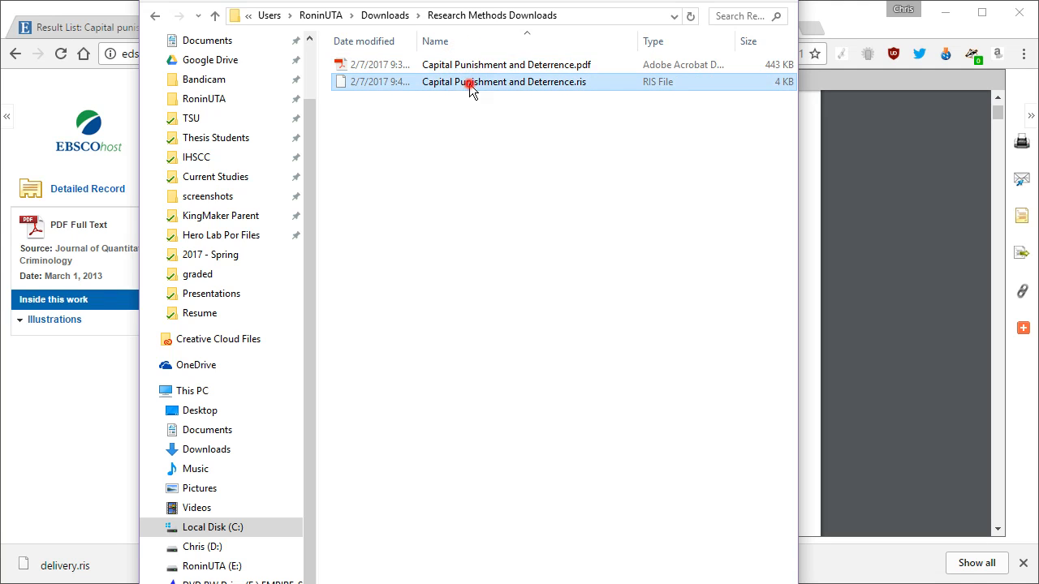
Step: Keep the RIS file name unchanged, then shift the folder window down and left
click(471, 82)
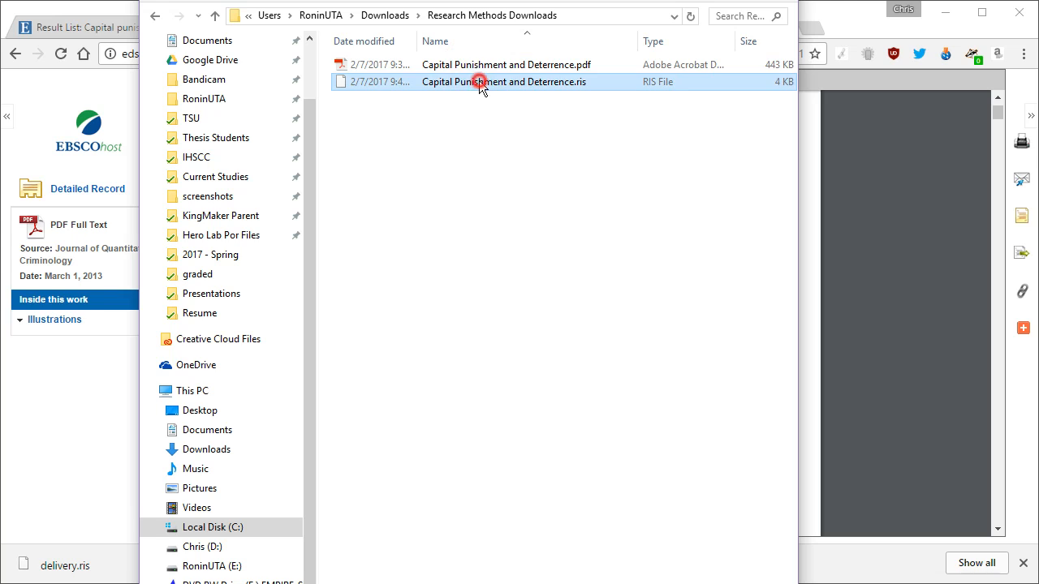
click(502, 211)
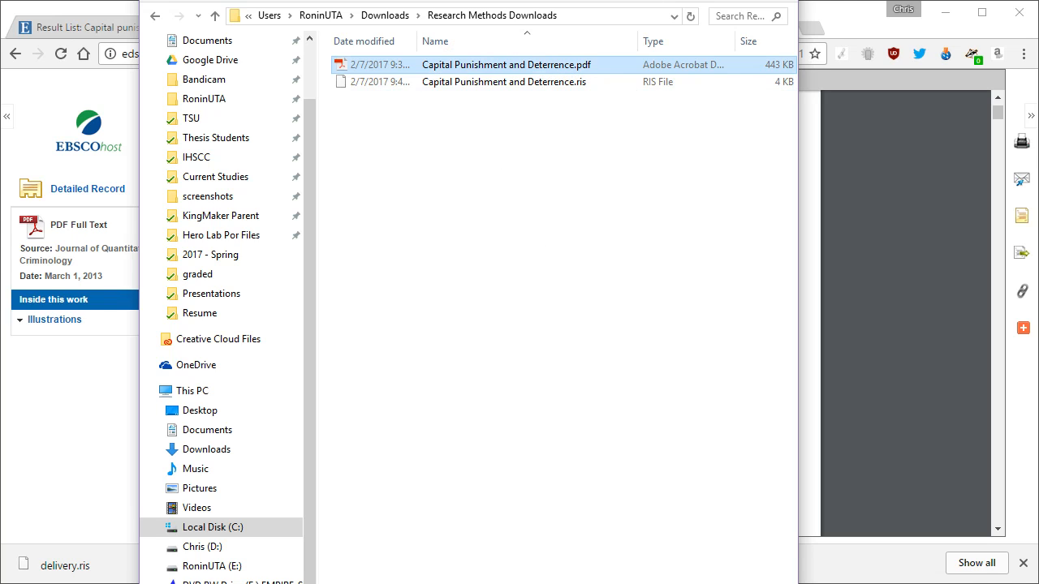
click(460, 82)
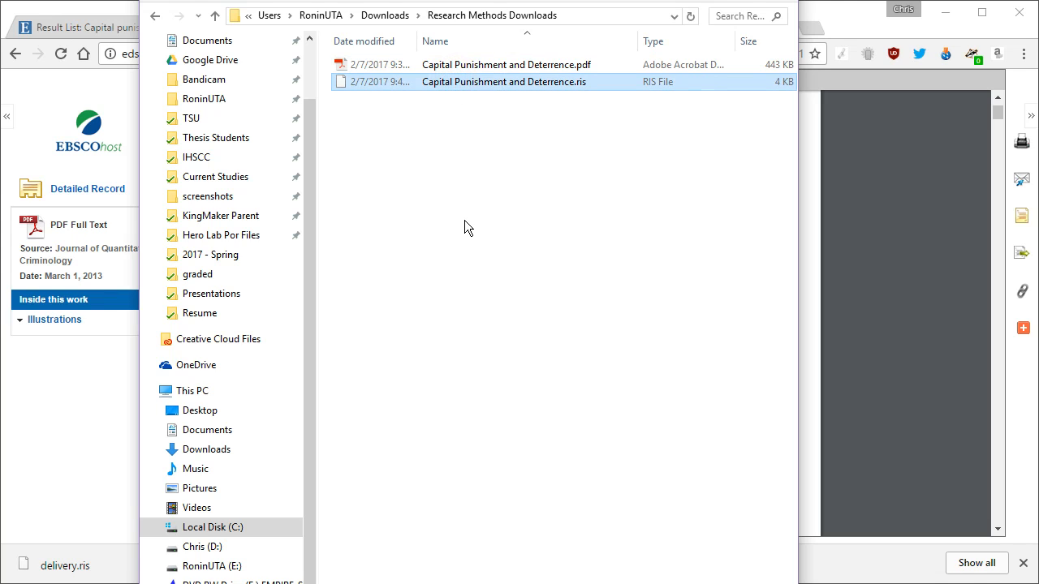
click(467, 83)
click(446, 98)
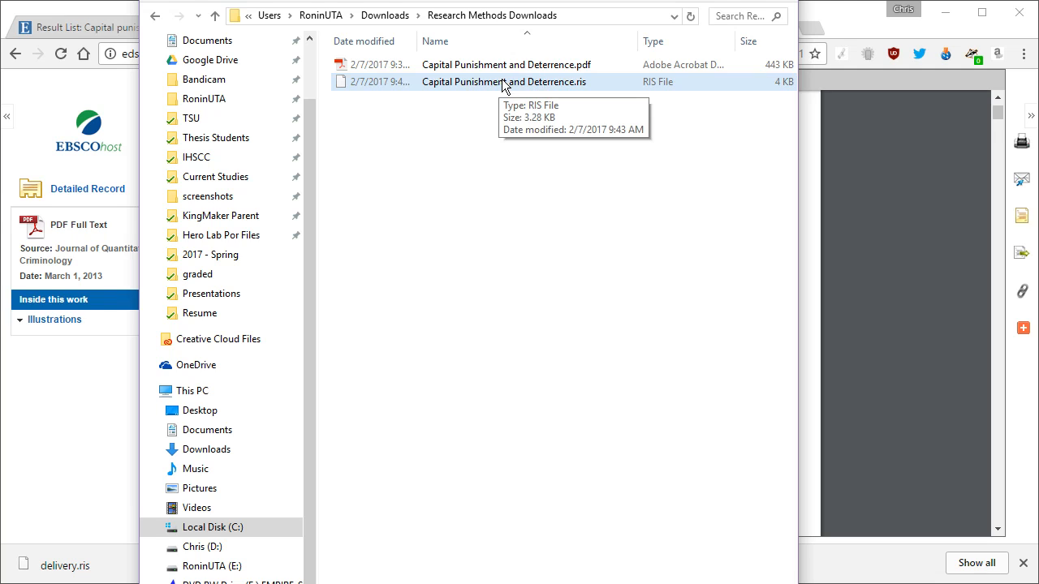
click(443, 86)
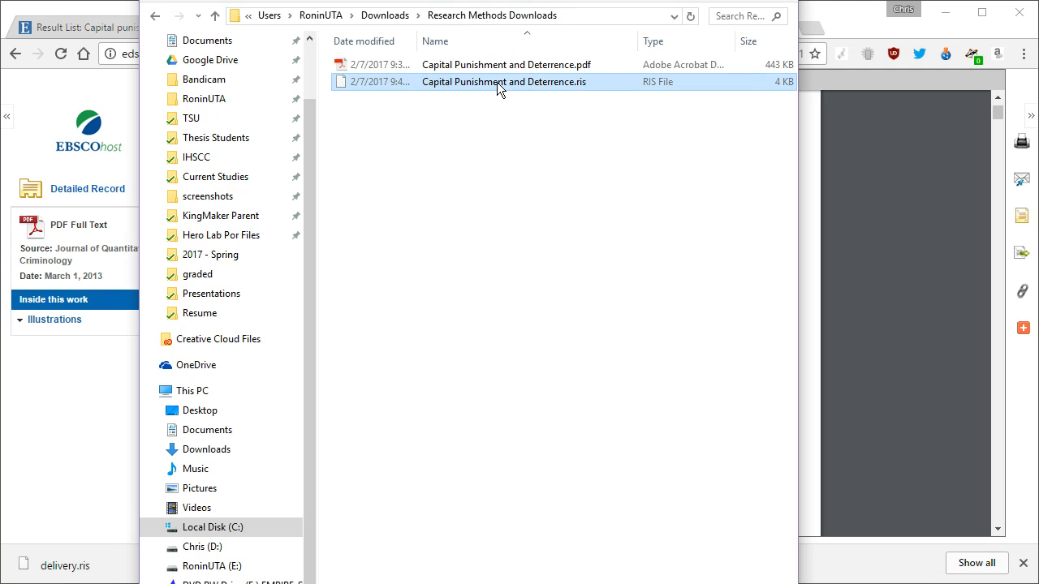
click(483, 112)
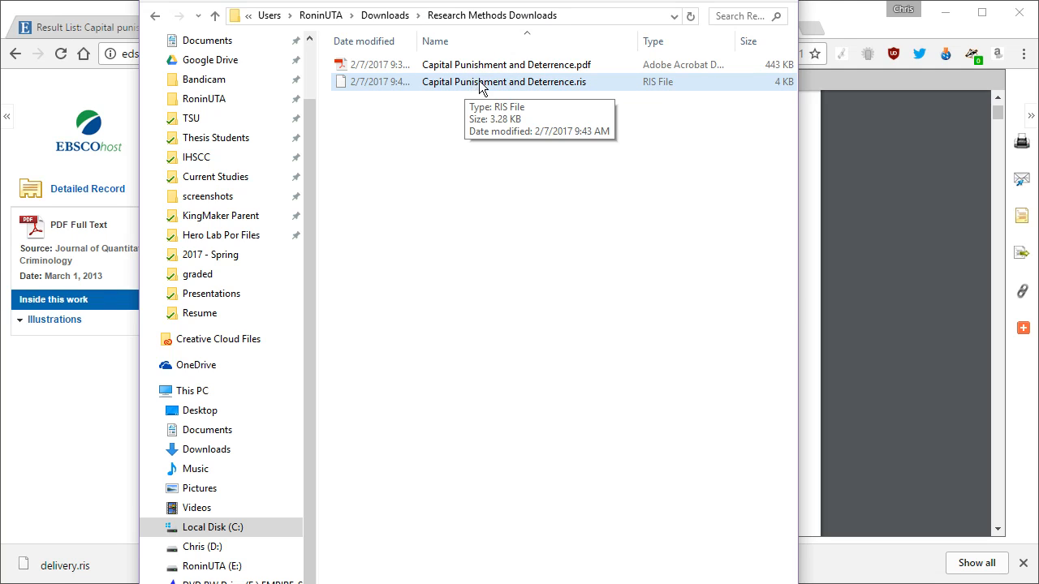
drag(471, 1, 416, 73)
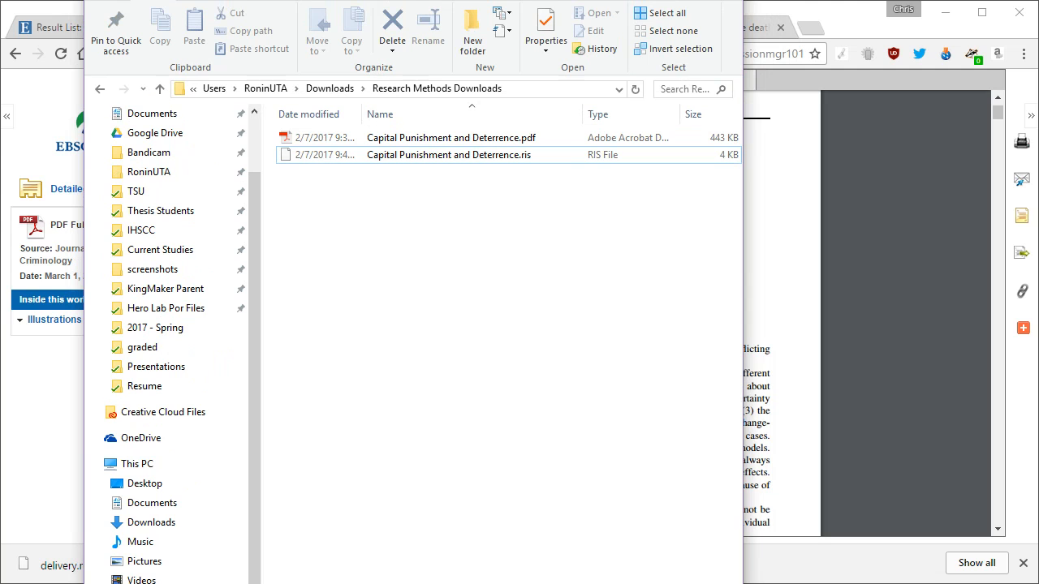
Step: Return to the 'Capital punishment AND deterrence' result list of 145 hits and close the download bar
click(649, 0)
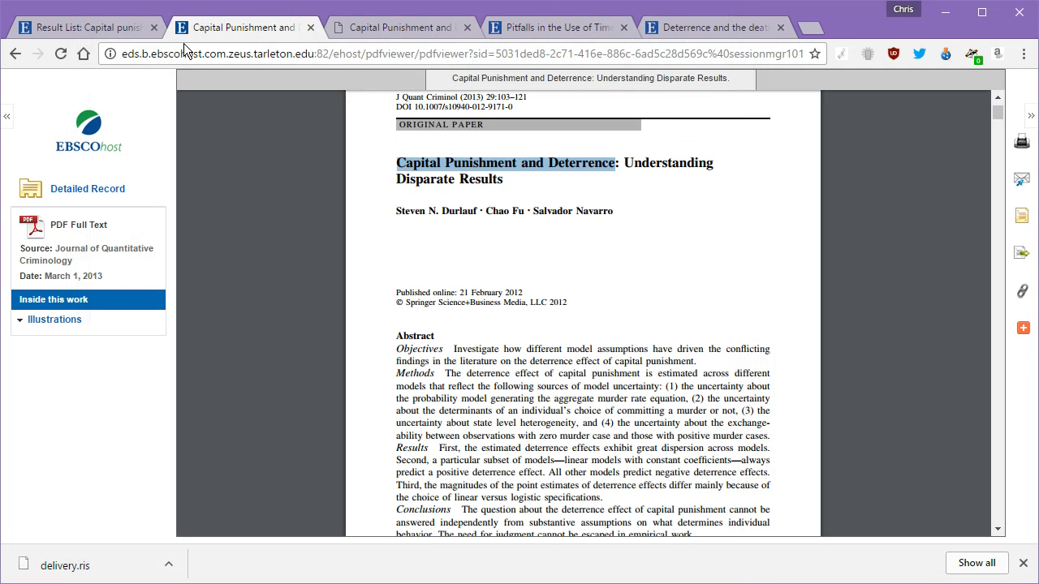
click(70, 25)
scroll(491, 319, up, 15)
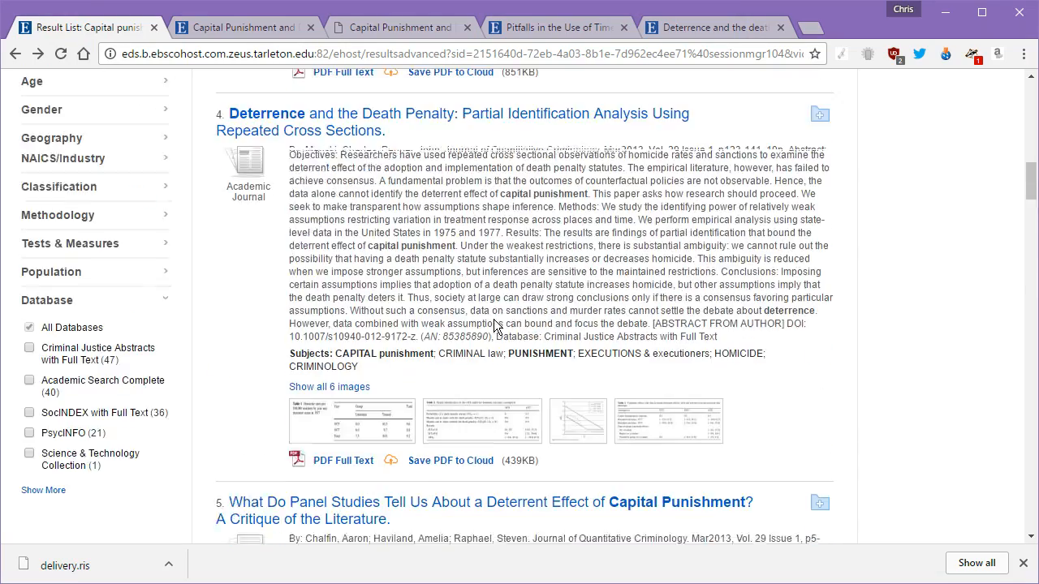
scroll(493, 325, up, 10)
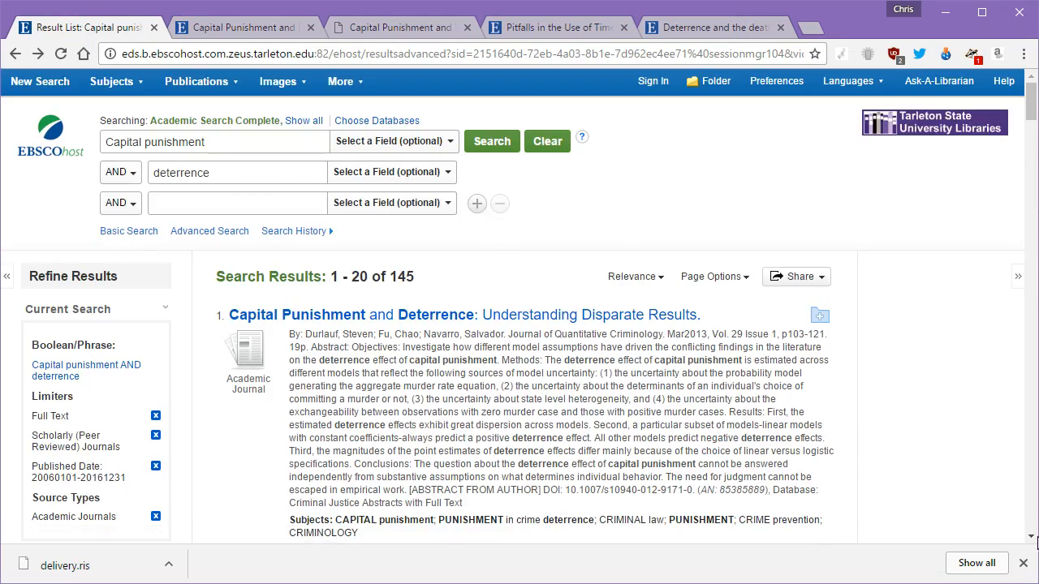
click(1023, 563)
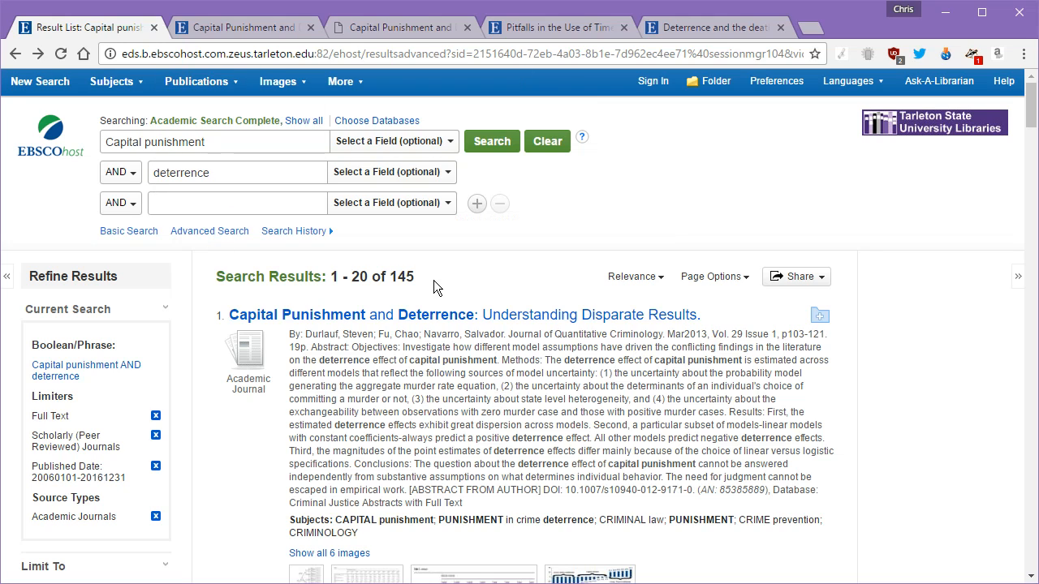
drag(416, 276, 338, 273)
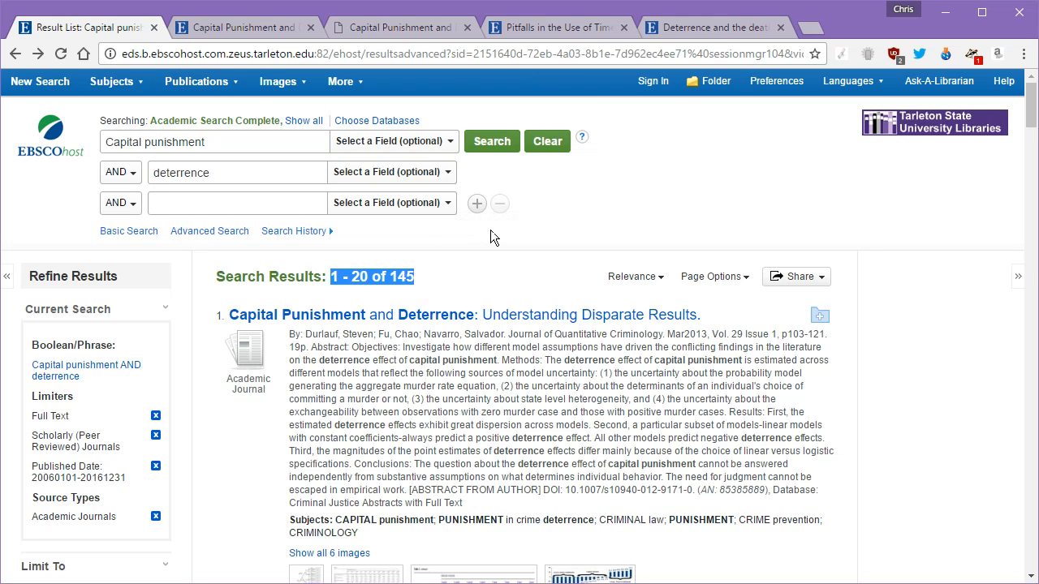